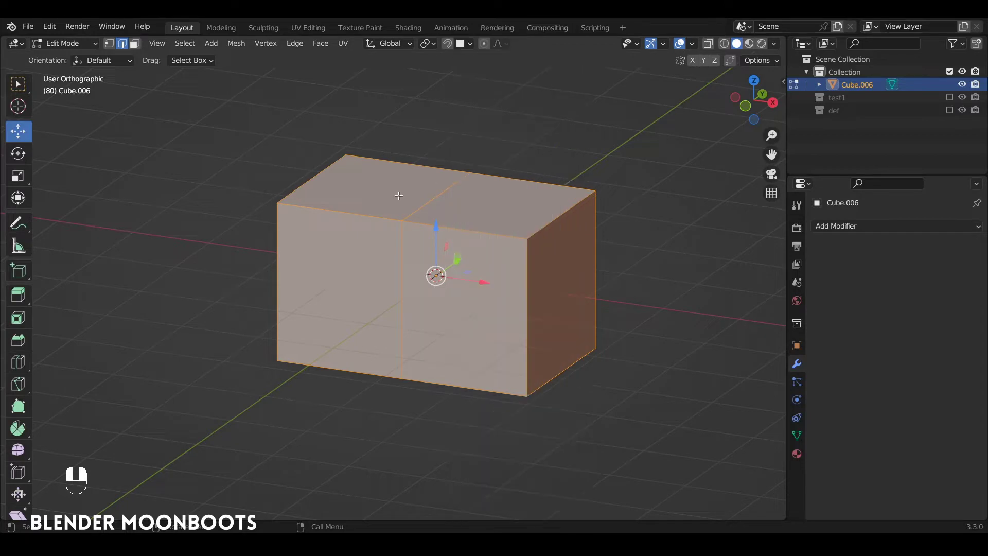
- Add a Subdivision Surface modifier with viewport level 2 to the box and apply it
key("Tab")
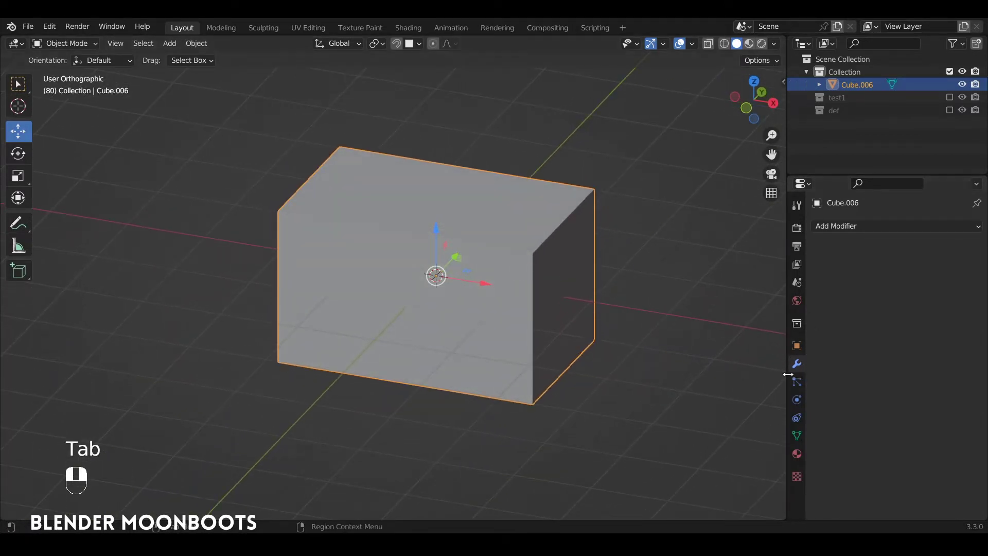
left_click(843, 224)
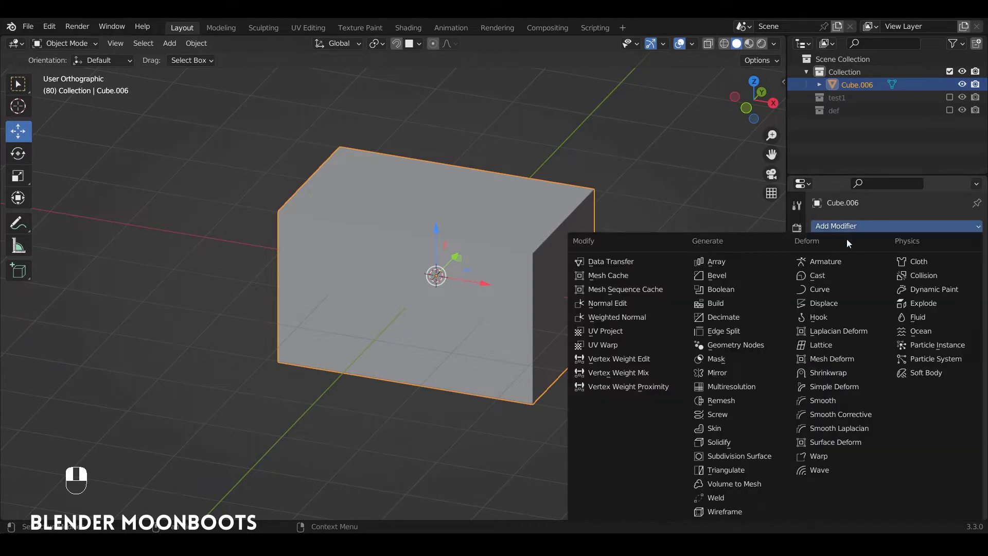
left_click(764, 456)
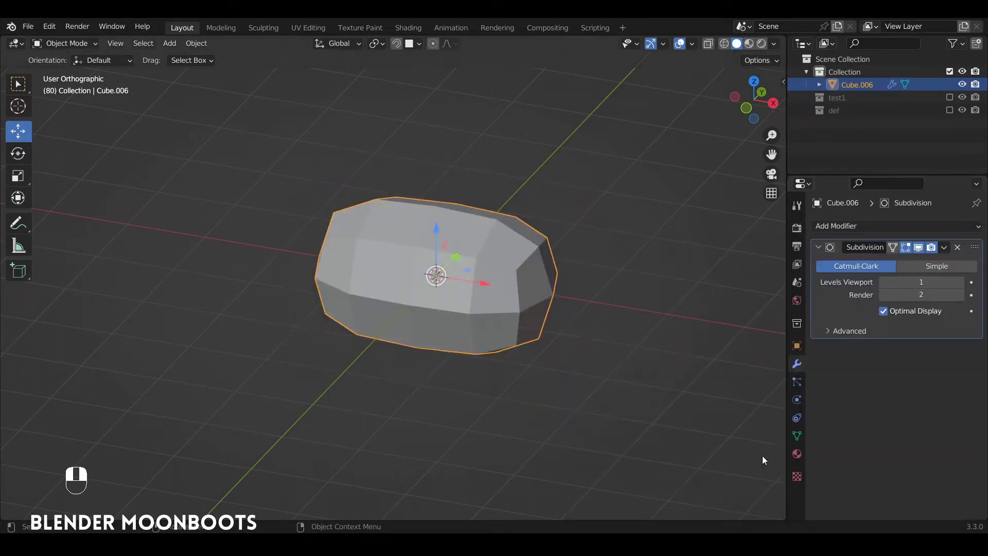
left_click(960, 283)
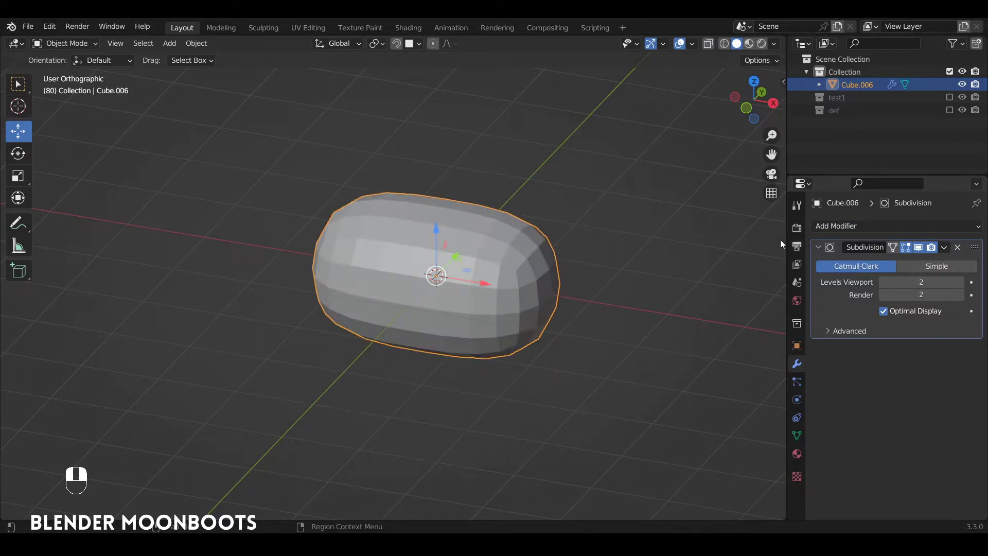
left_click(943, 247)
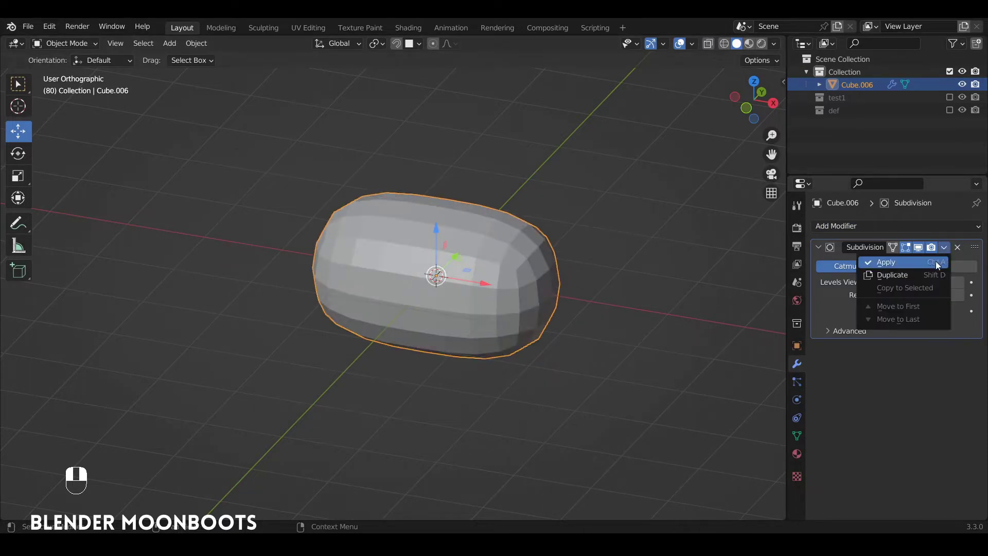
left_click(936, 261)
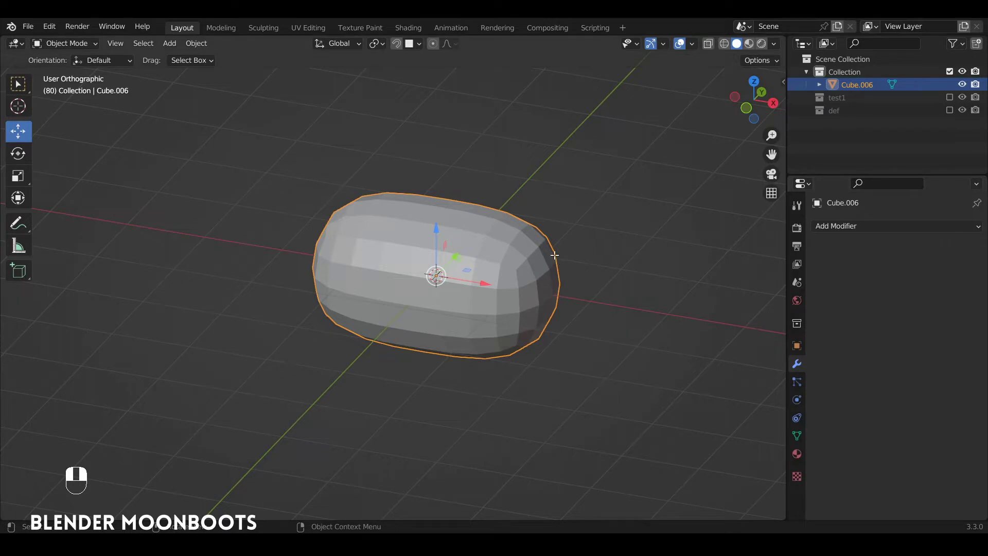
- Scale the whole subdivided mesh along the X axis to about 0.859
key("Tab")
middle_click_drag(575, 255, 628, 260, "alt")
key("s")
key("x")
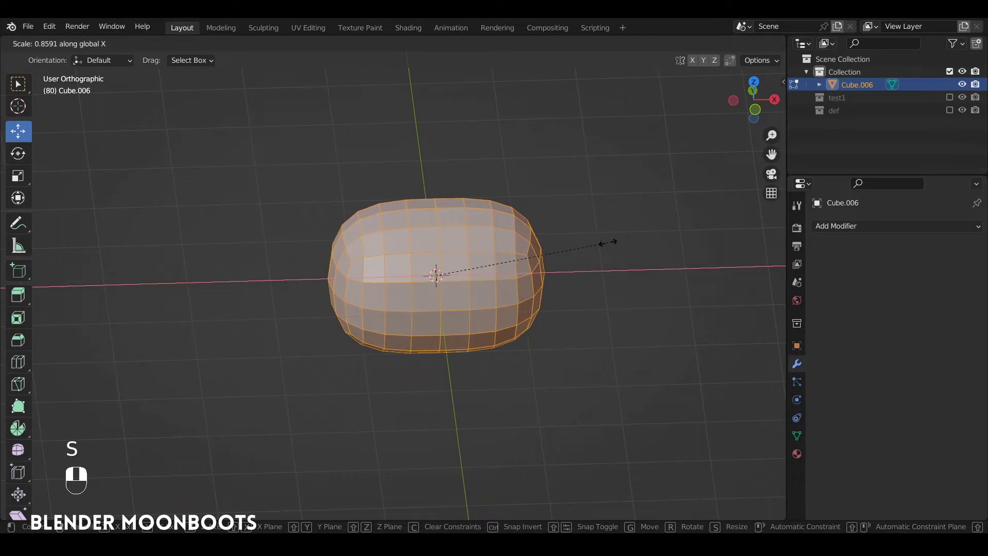
left_click(607, 242)
- Delete all vertices on the negative X side of the mesh, working in front view with X-ray on
middle_click_drag(606, 247, 590, 227, "alt")
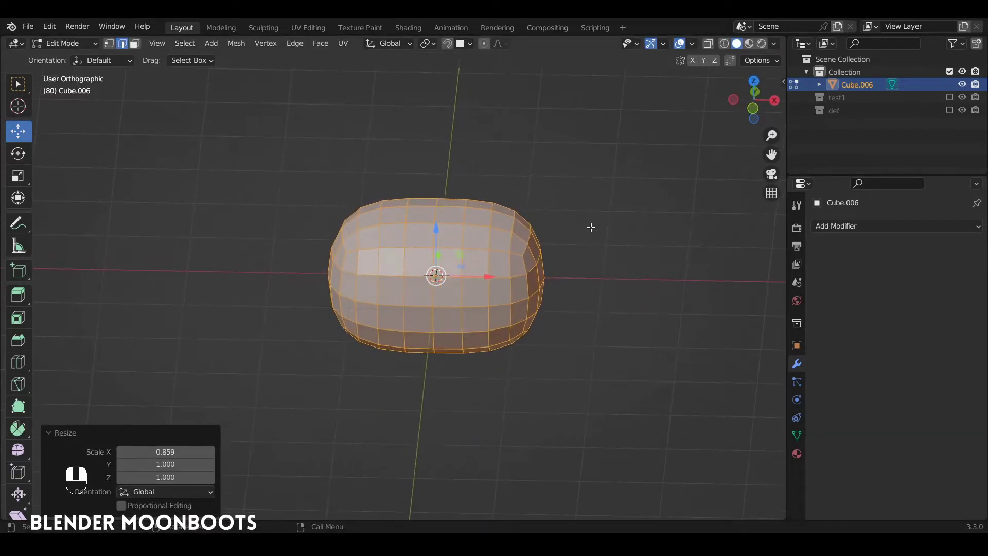
key("KP_1")
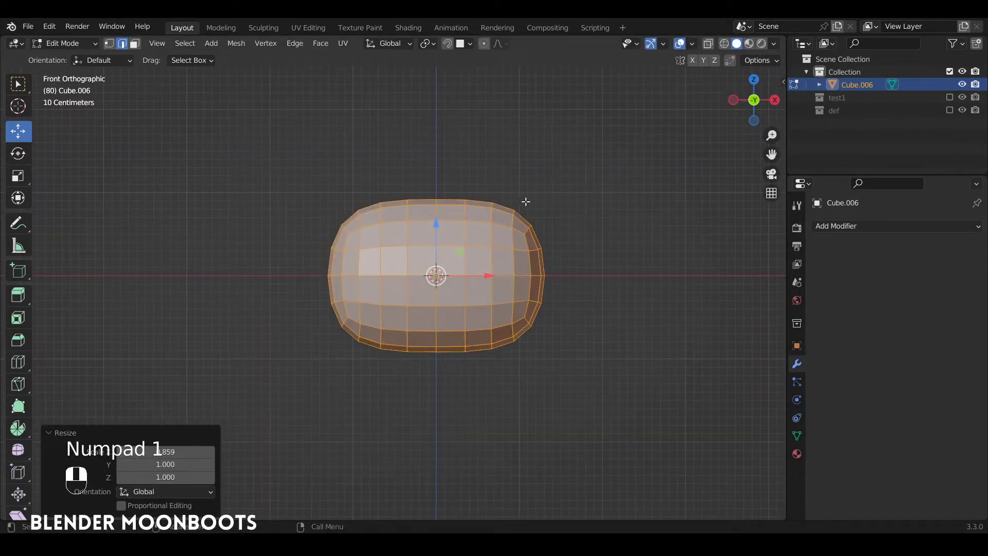
key("alt+z")
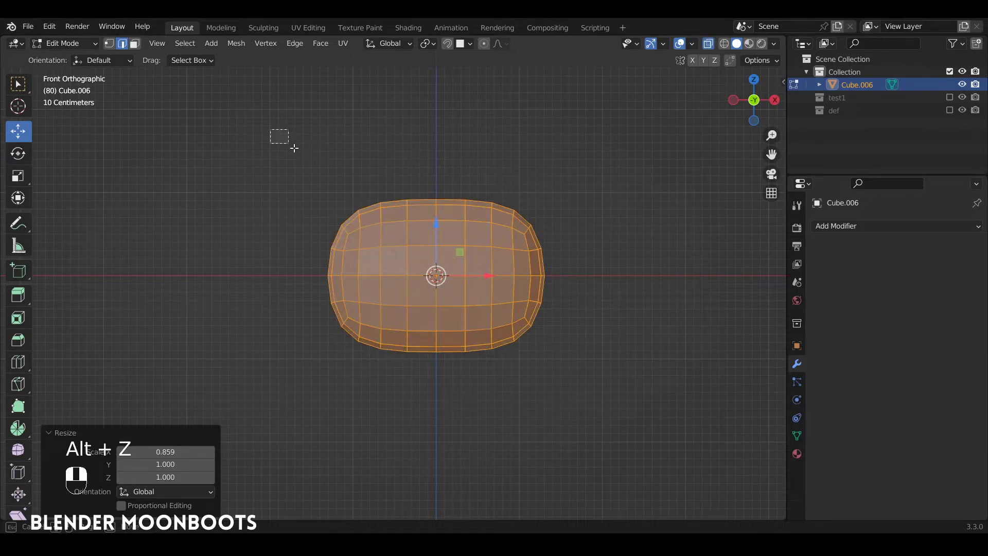
left_click_drag(293, 148, 432, 409)
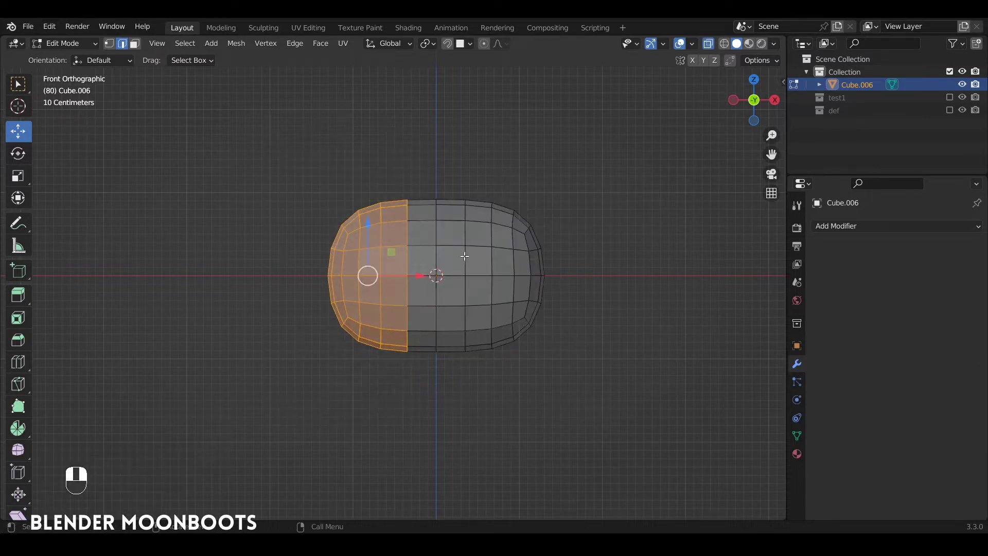
key("x")
left_click(463, 256)
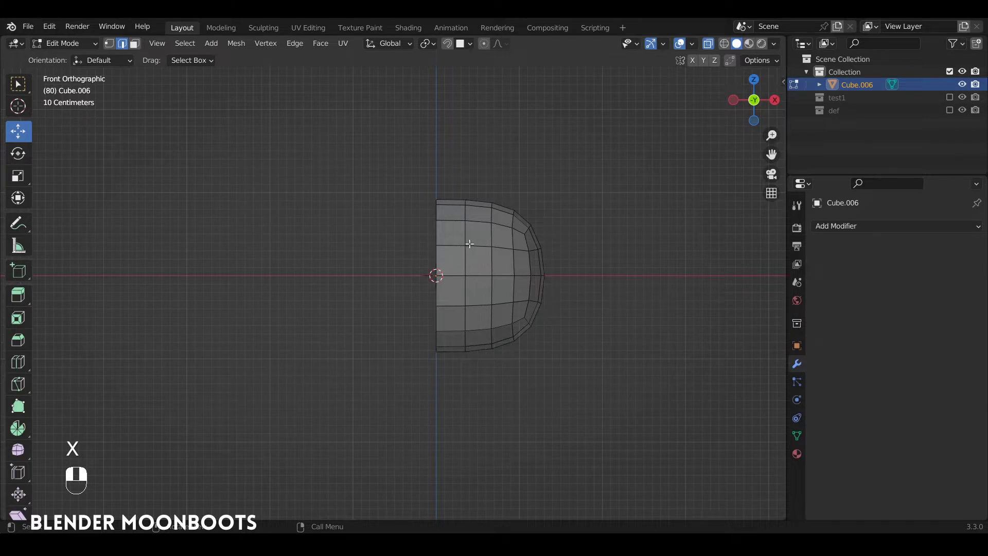
- Delete the rear half of the remaining mesh in top view and turn X-ray off
key("KP_7")
left_click_drag(426, 376, 432, 193, "ctrl+alt")
left_click_drag(344, 220, 506, 232)
key("x")
left_click(542, 362)
key("alt+z")
left_click_drag(506, 232, 464, 199, "alt")
left_click_drag(464, 200, 561, 201, "alt+shift")
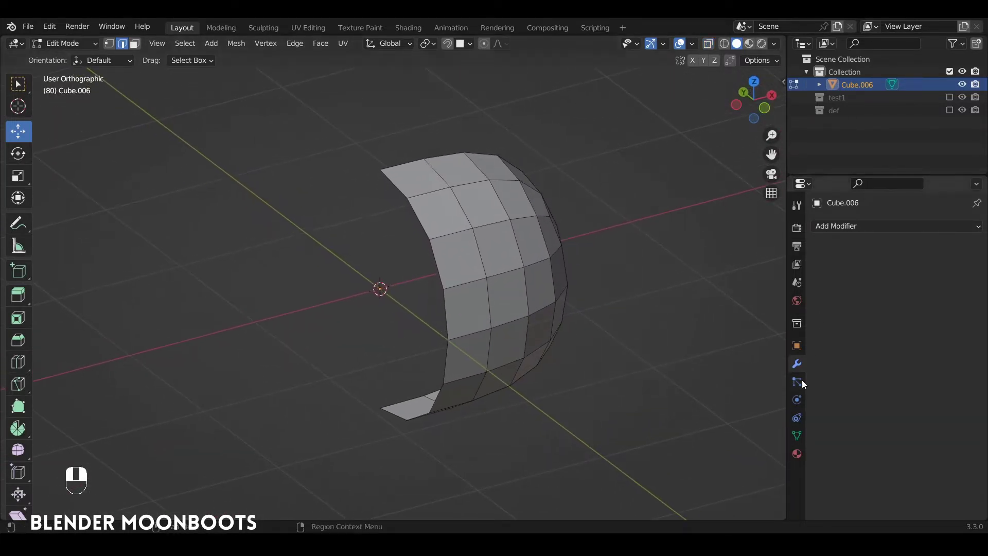
- Add a Mirror modifier to the quarter mesh, mirroring it on both the X and Y axes
left_click(833, 230)
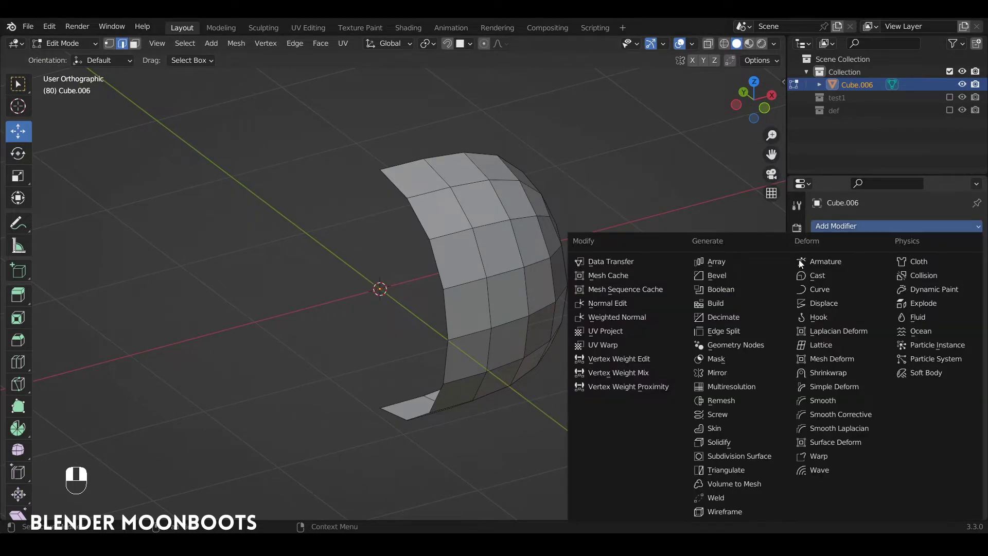
left_click(745, 373)
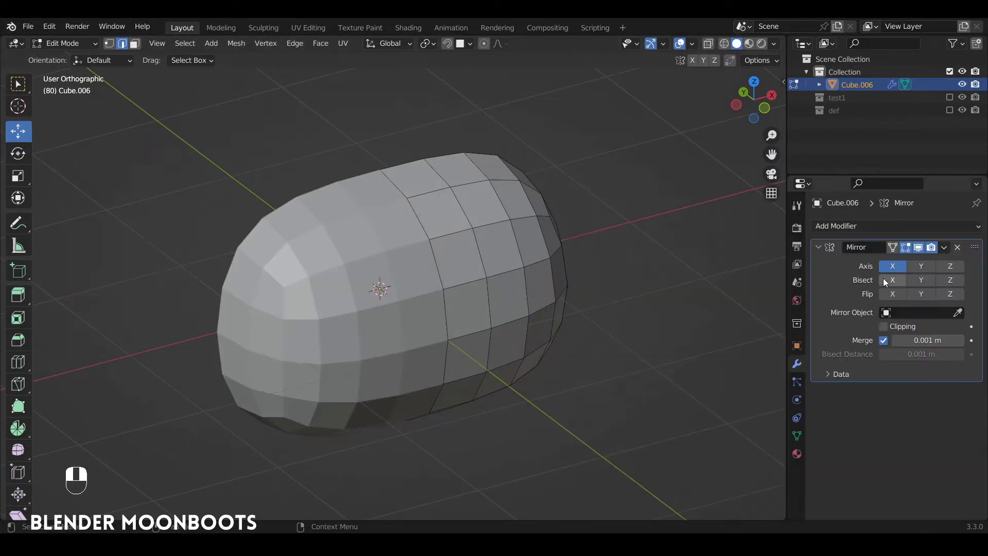
left_click(921, 262)
- Cut a hole in the front by deleting the vertex on the middle row, two columns from the mirror centre
left_click_drag(615, 245, 505, 258, "alt")
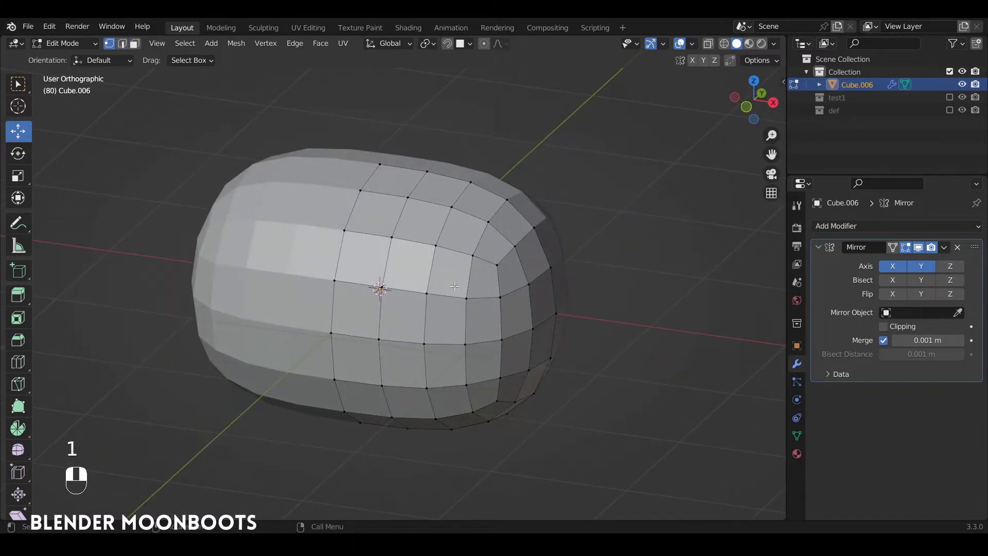
left_click(435, 335)
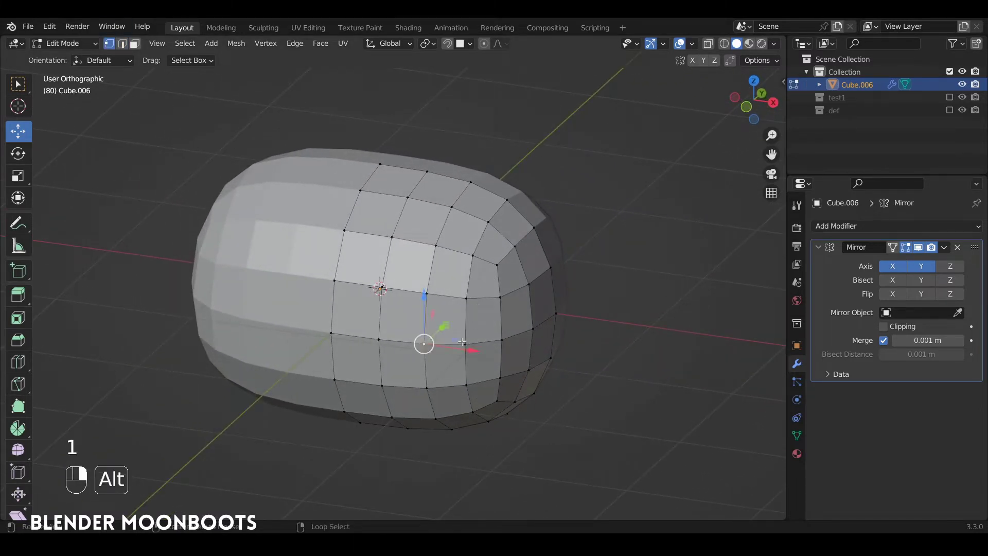
left_click_drag(435, 335, 458, 312, "alt")
key("x")
left_click(461, 318)
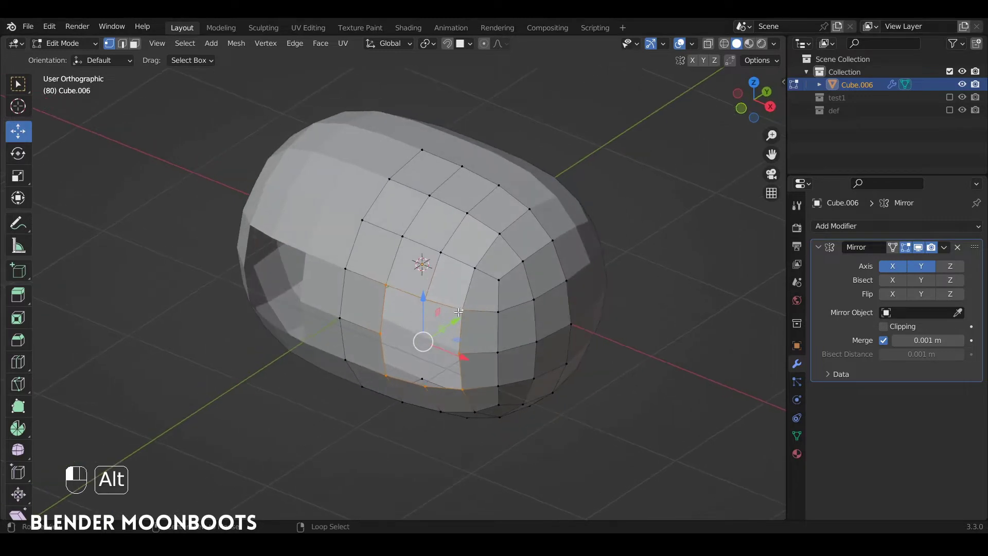
- Extrude the hole's border loop in place and scale it inward to about 0.652
key("e")
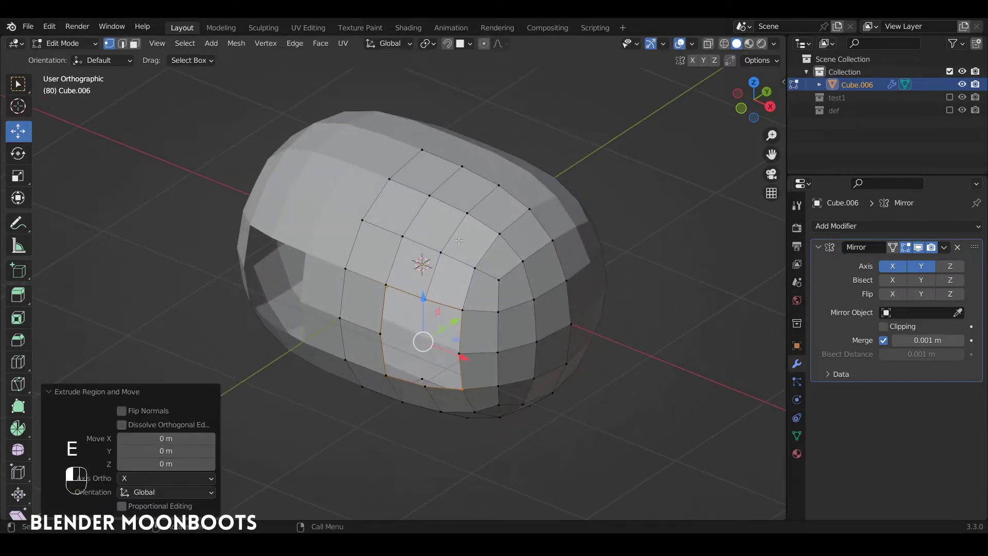
key("s")
left_click(499, 285)
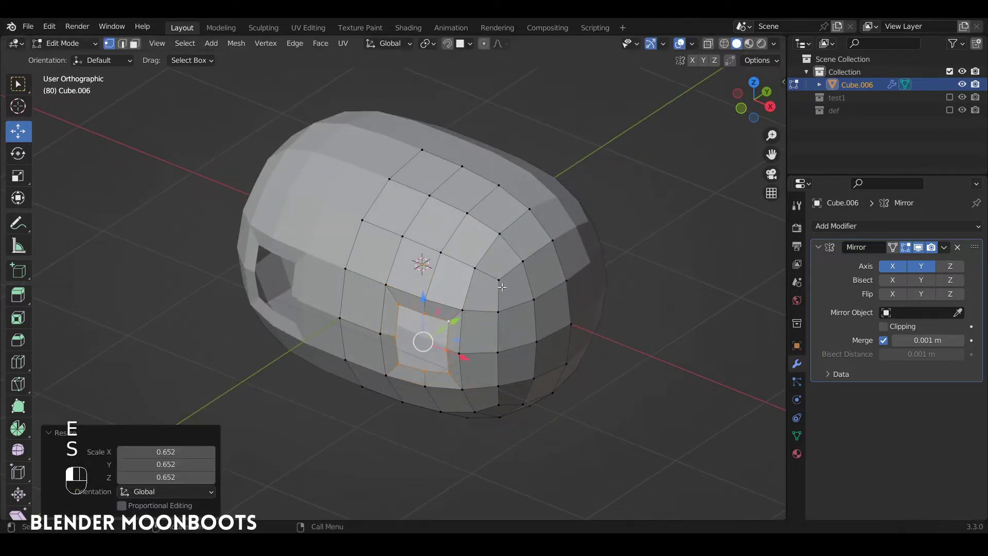
- Flatten the extruded loop by scaling it to 0 on Y, and move it about -0.099 m along Y
left_click_drag(510, 302, 492, 300, "alt")
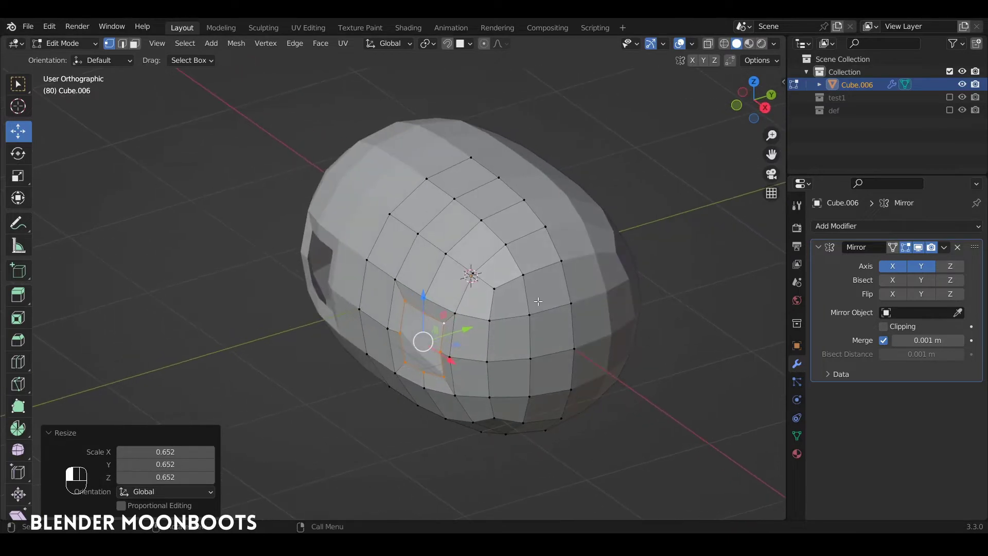
key("s")
key("y")
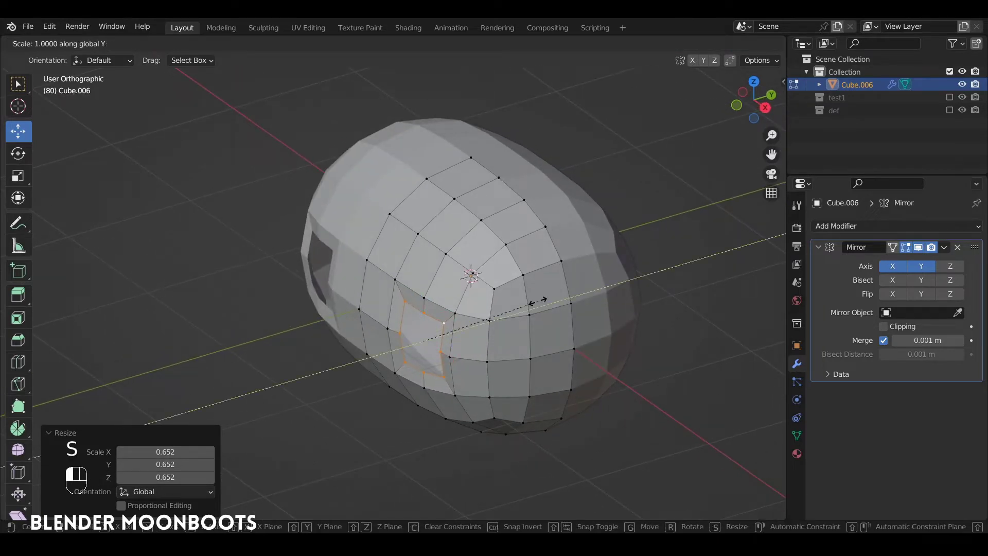
key("0")
left_click(537, 301)
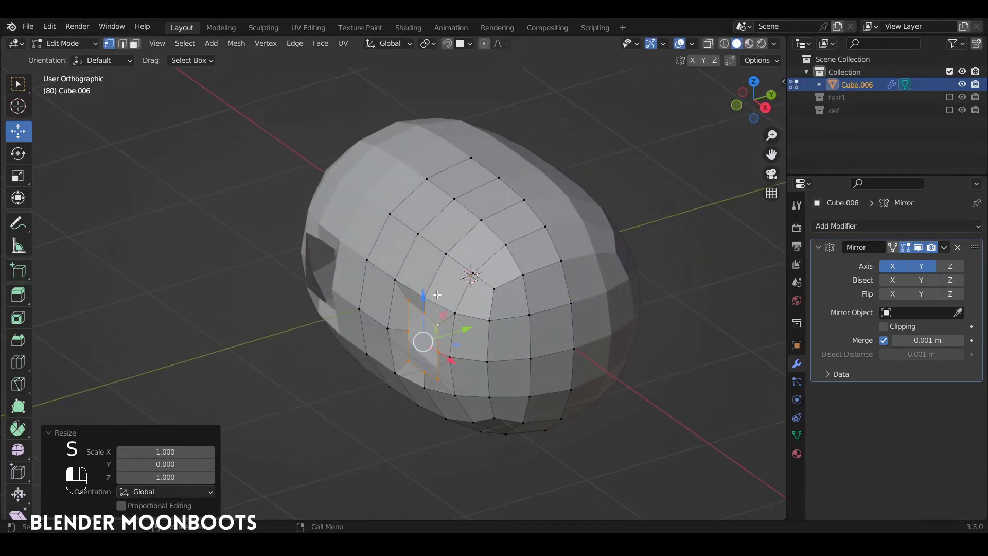
left_click_drag(462, 329, 449, 333)
- Round the hole's inner loop into a circle with the LoopTools Circle operation
left_click_drag(452, 329, 515, 213, "alt")
right_click(498, 237)
mouse_move(449, 161)
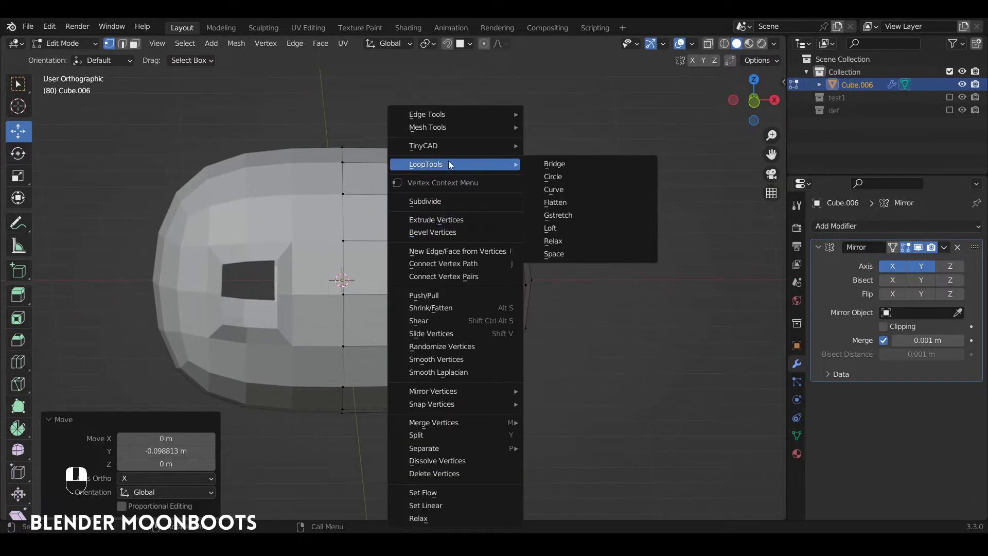
left_click(625, 177)
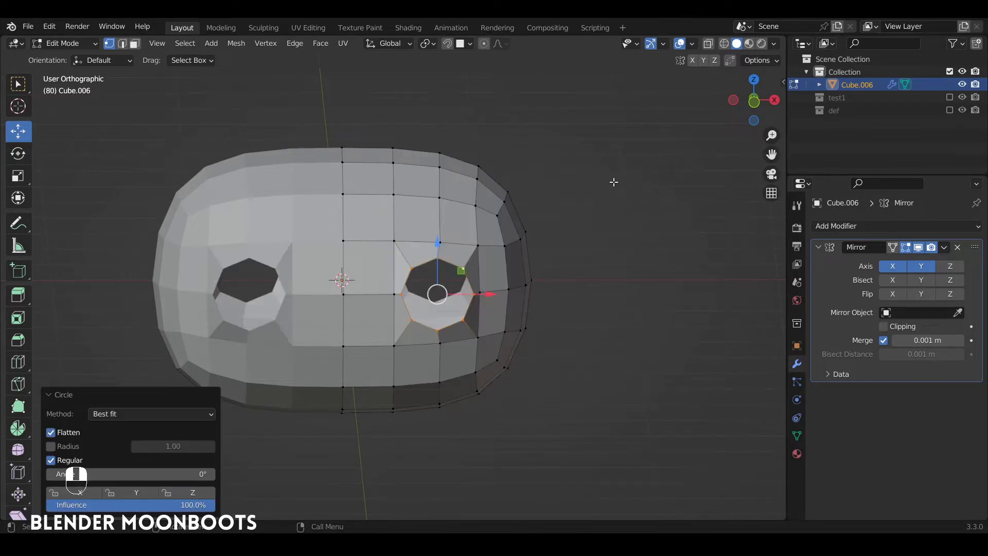
- Resize the circular loop, scaling it up by 1.111 and about 1.18, and down by 0.784
key("s")
left_click(558, 248)
key("KP_1")
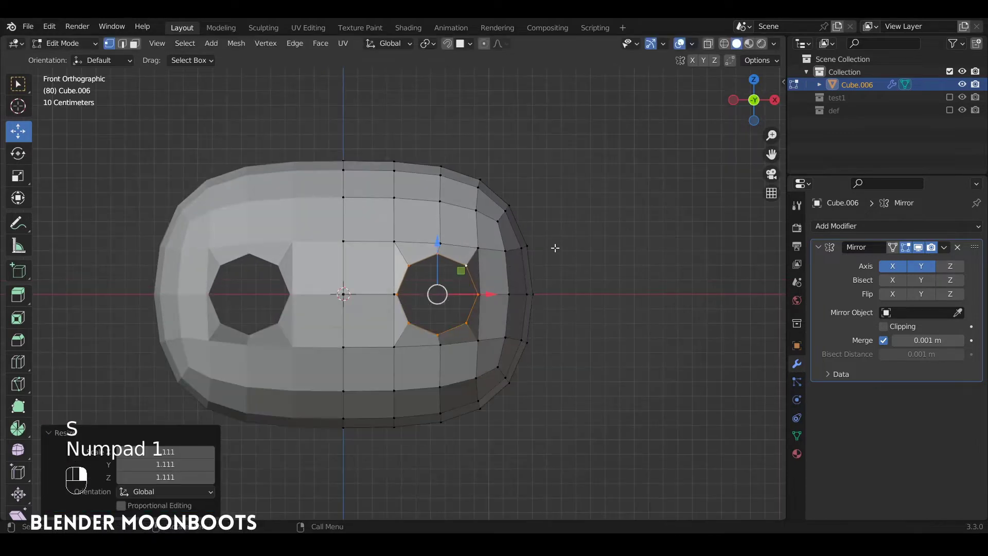
key("s")
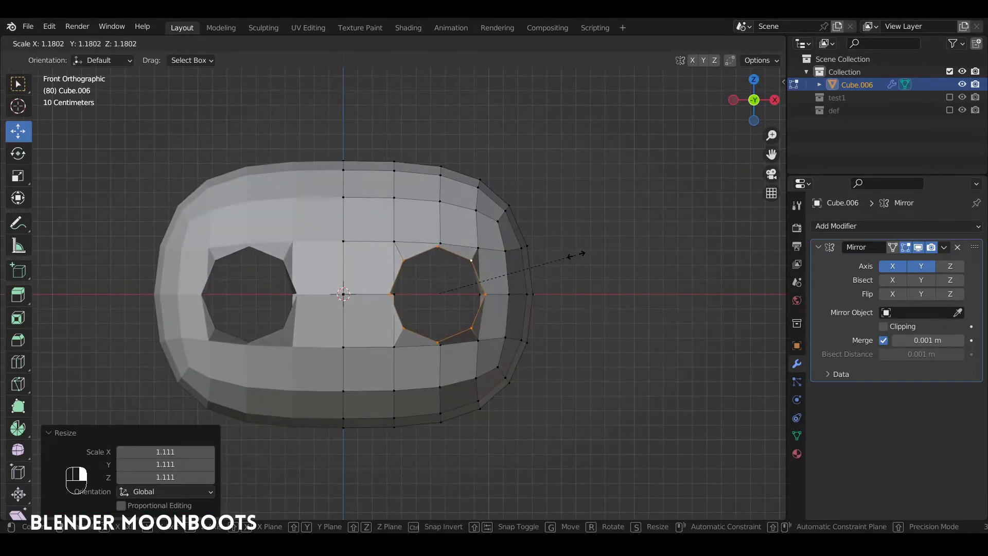
left_click(577, 254)
left_click_drag(579, 271, 494, 273, "alt")
key("s")
left_click(471, 264)
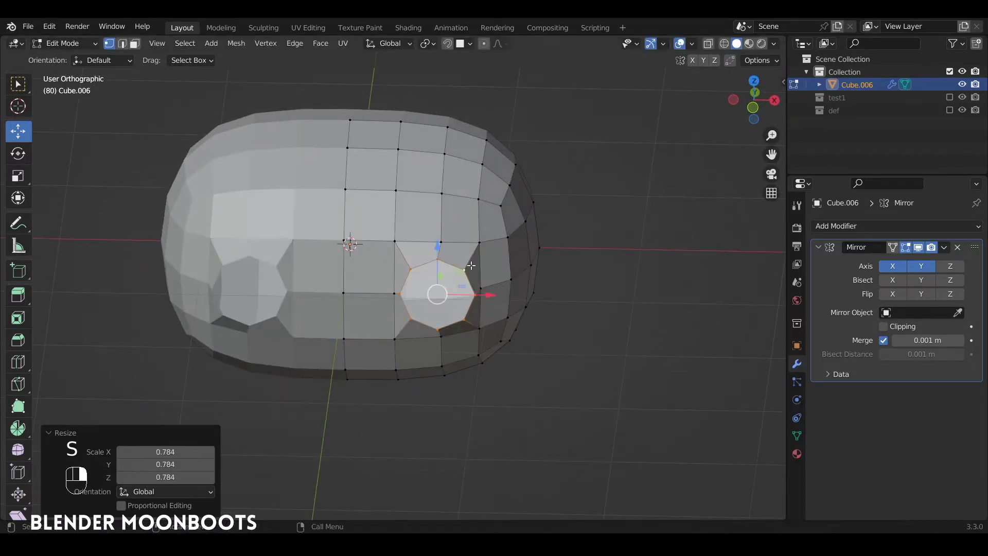
- Vertex-slide the point beside the circular hole toward the mesh centre by a factor of about 0.702
left_click(392, 278)
left_click_drag(392, 280, 487, 283, "alt+shift")
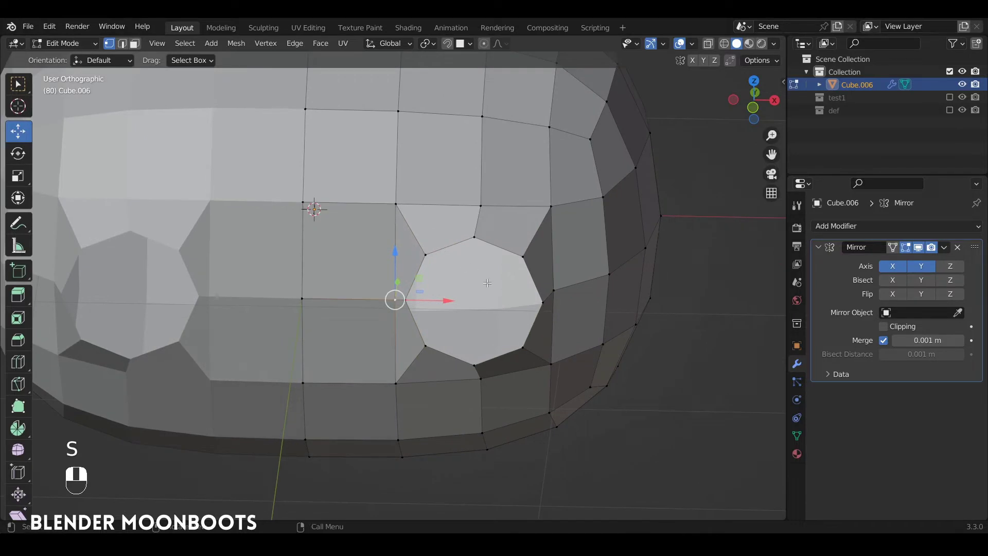
key("g")
left_click(428, 286)
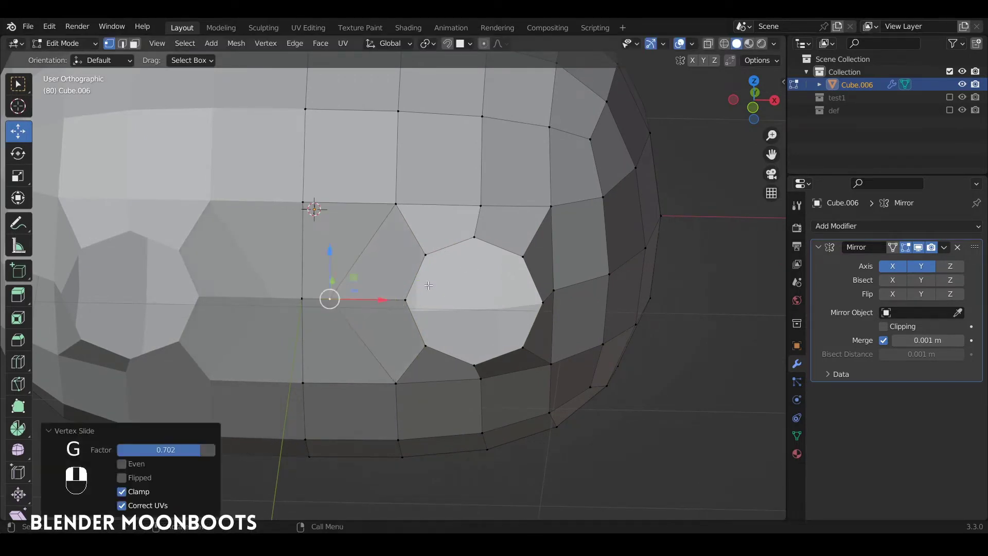
- Vertex-slide the three outer points above the circular hole away from it, the outermost by a factor of about 0.410
left_click(391, 201)
key("g")
key("g")
left_click(397, 172)
left_click(480, 205)
key("g")
key("g")
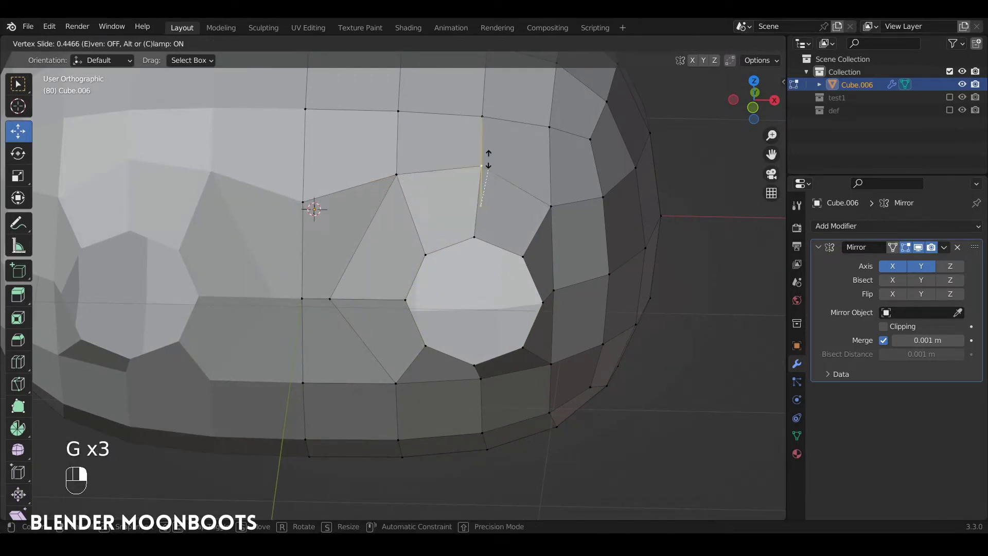
left_click(484, 152)
left_click(550, 206)
key("g")
key("g")
left_click(571, 201)
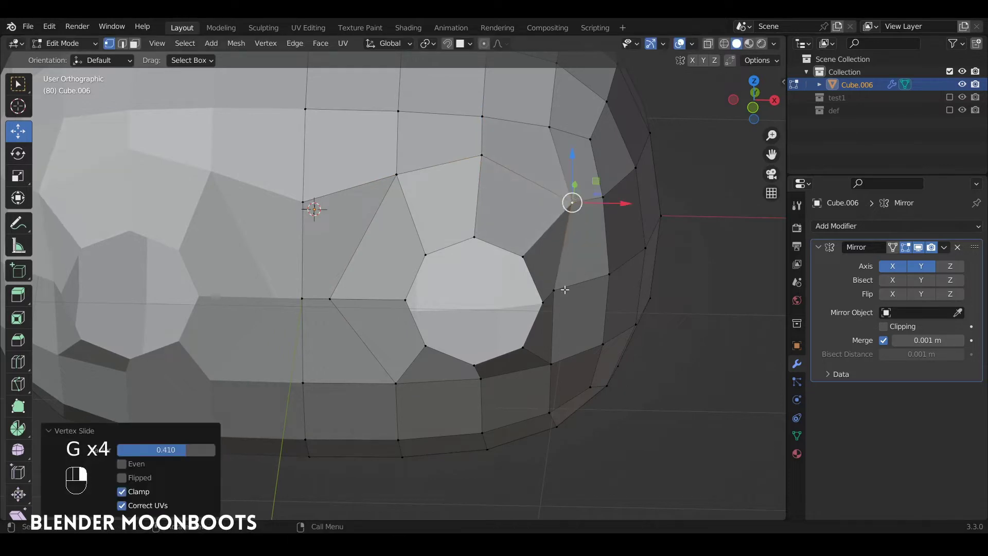
- Vertex-slide the points on the outer side, lower outer corner and underside of the circular hole away from it
left_click(553, 291)
key("g")
left_click(588, 278)
left_click(550, 378)
key("g")
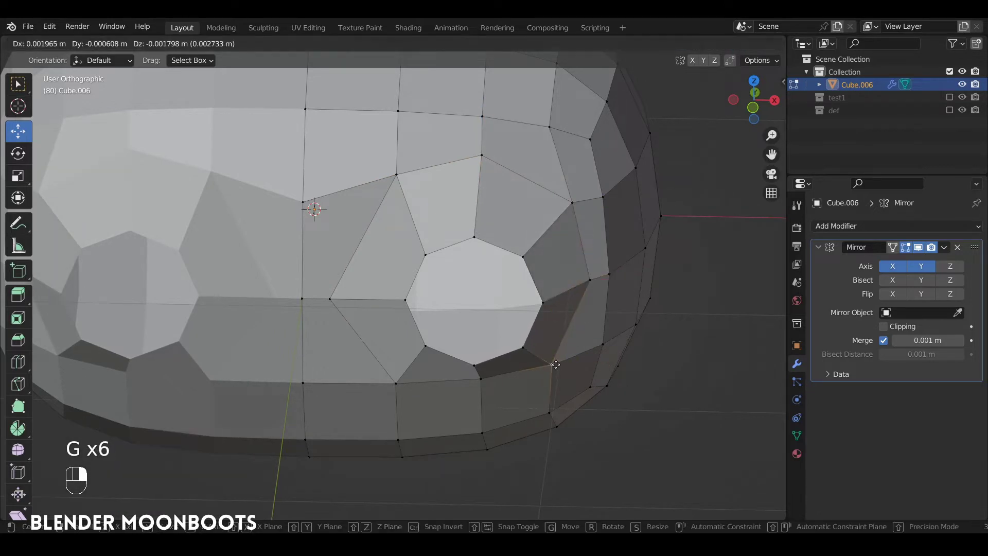
key("g")
left_click(552, 378)
left_click(480, 379)
key("g")
key("g")
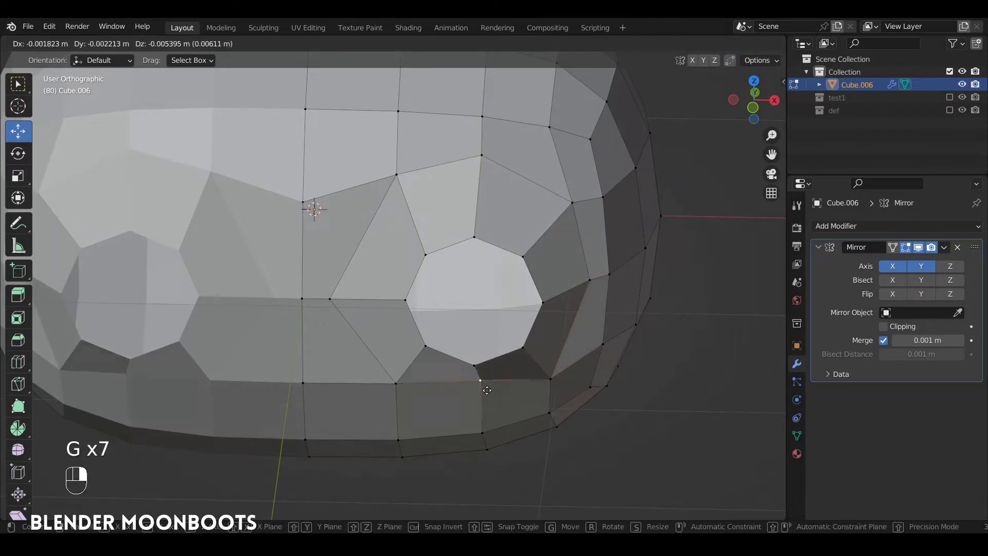
left_click(498, 372)
- Extrude the rim of the circular hole outward from the body by about 0.143 m along negative Y
scroll(498, 372, "down", 3)
left_click(478, 308, "alt")
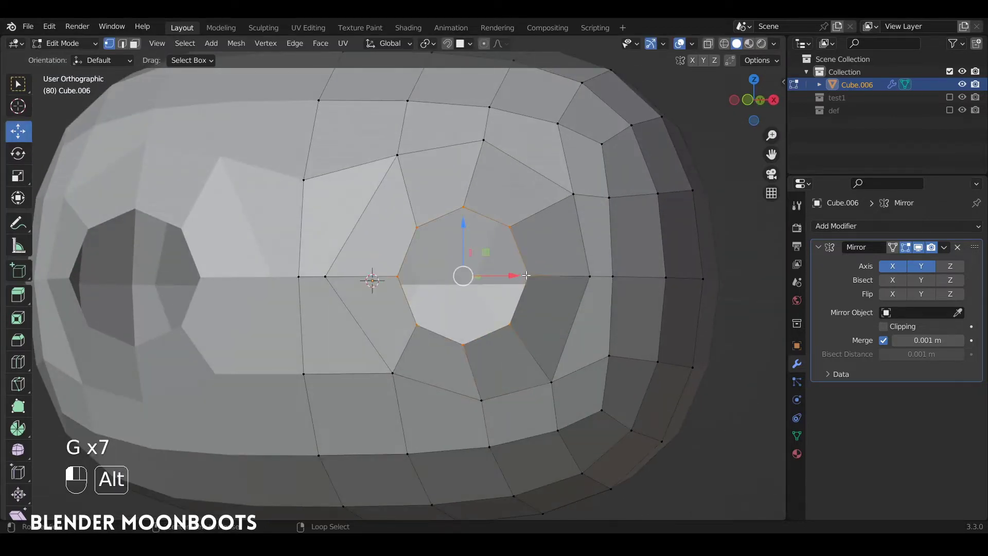
middle_click_drag(478, 309, 539, 285)
key("KP_7")
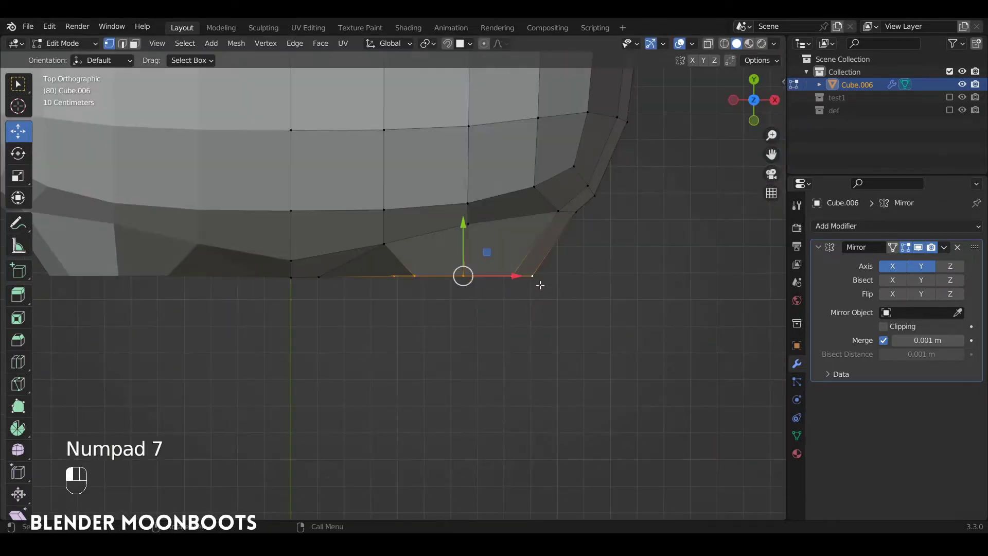
key("e")
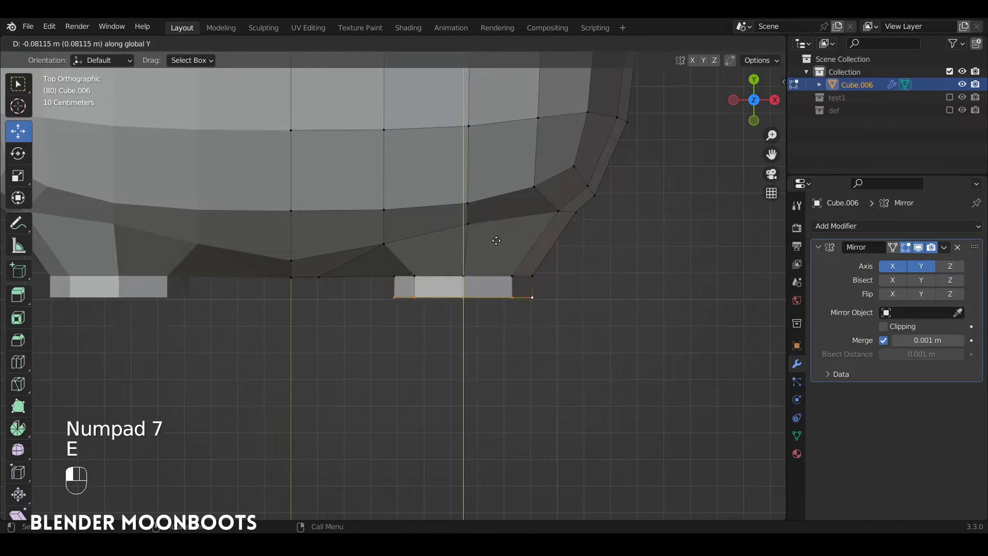
left_click(498, 250)
- Extrude the outer rim of the short cylinder in place and scale the new ring inward by 0.789
middle_click_drag(498, 250, 496, 171)
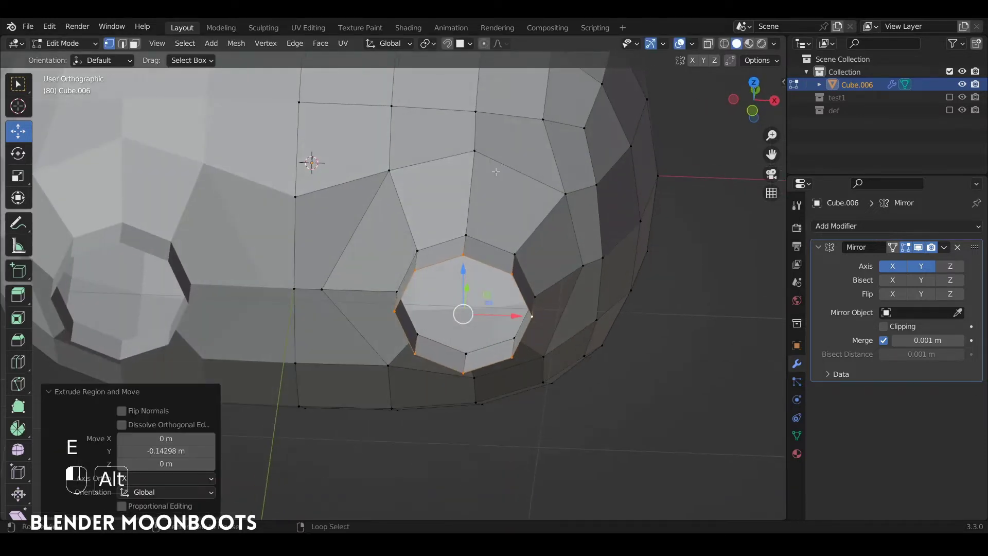
key("e")
left_click(472, 151)
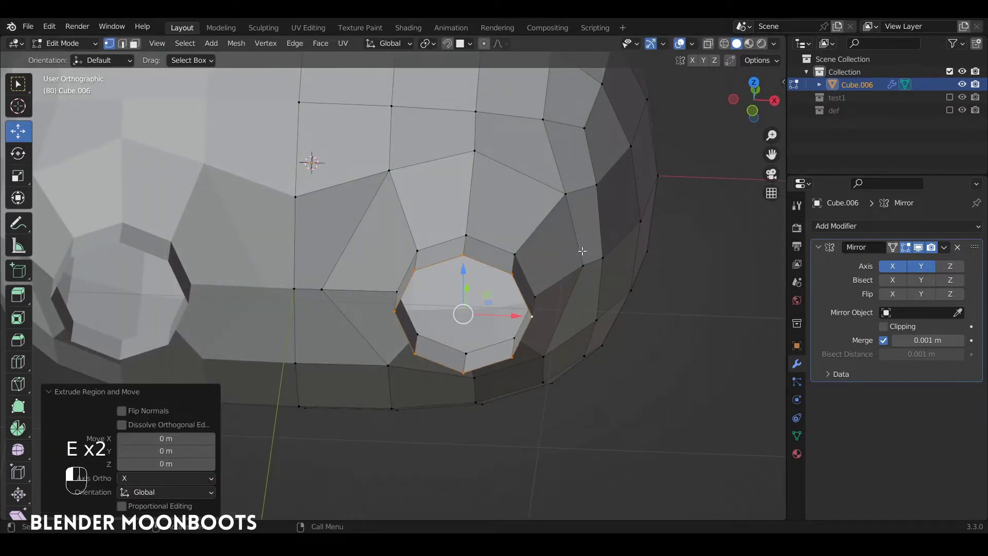
key("s")
left_click(553, 261)
- Extrude the inner ring outward about 0.075 m along negative Y and scale it down by 0.585
key("KP_7")
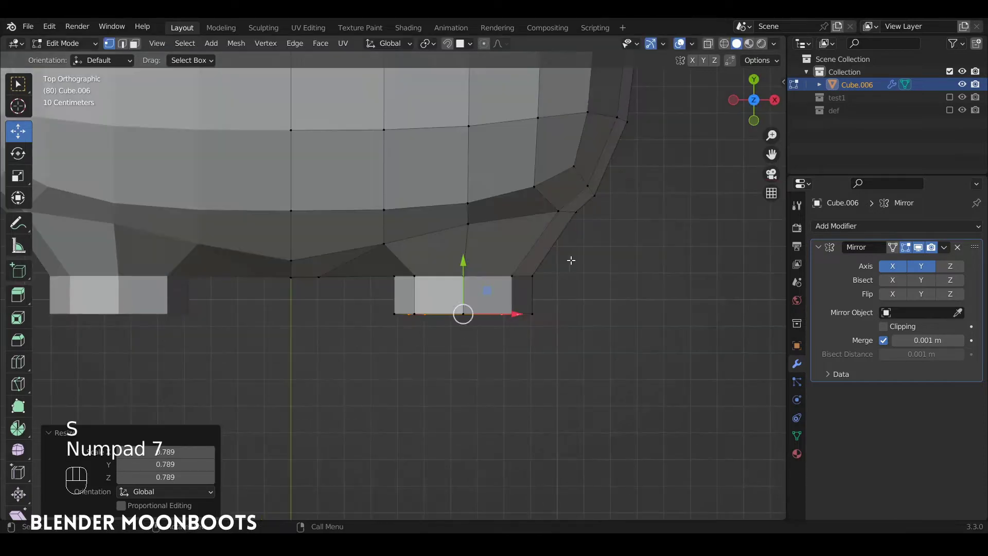
key("e")
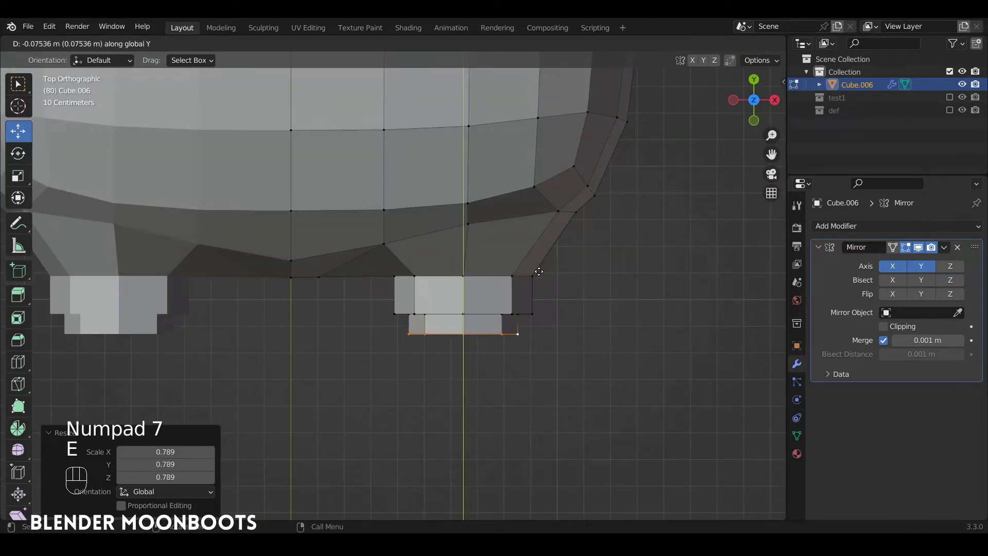
left_click(536, 271)
key("s")
left_click(538, 309)
- Extrude the narrowed ring slightly farther along negative Y and scale it down by 0.356 into a small tip
key("e")
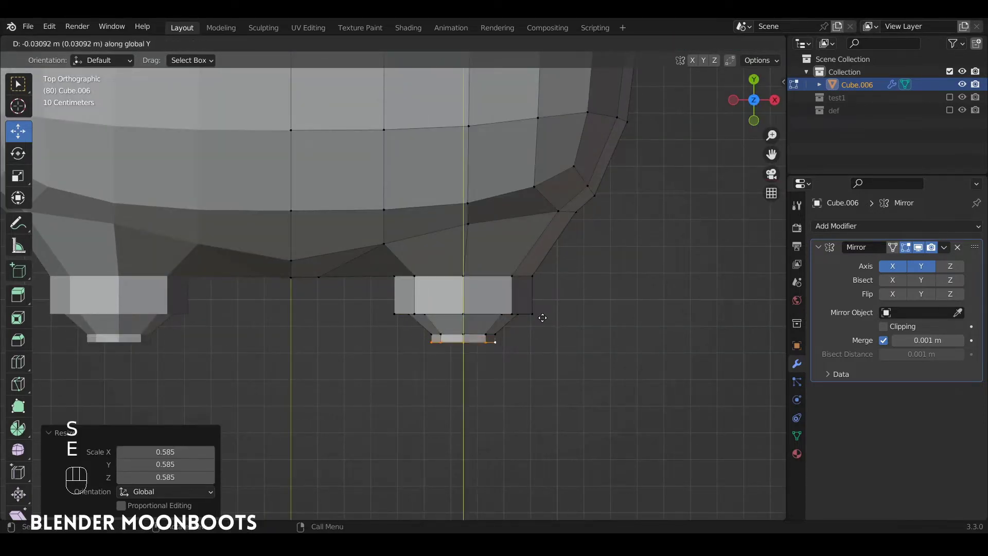
left_click(549, 319)
key("s")
left_click(497, 337)
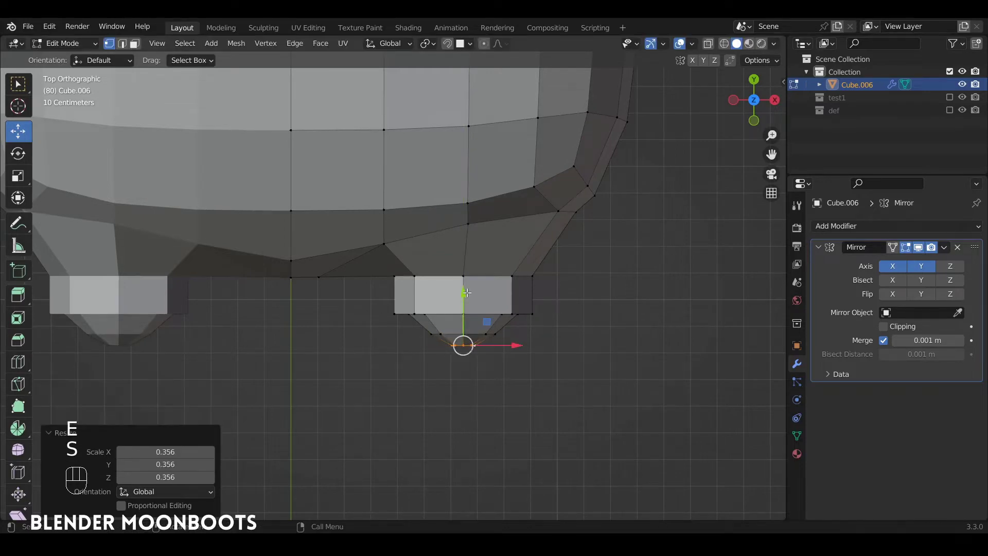
- Nudge the small tip ring along Y and close its opening with a face
left_click_drag(467, 294, 467, 292)
left_click_drag(517, 342, 498, 286, "alt")
key("f")
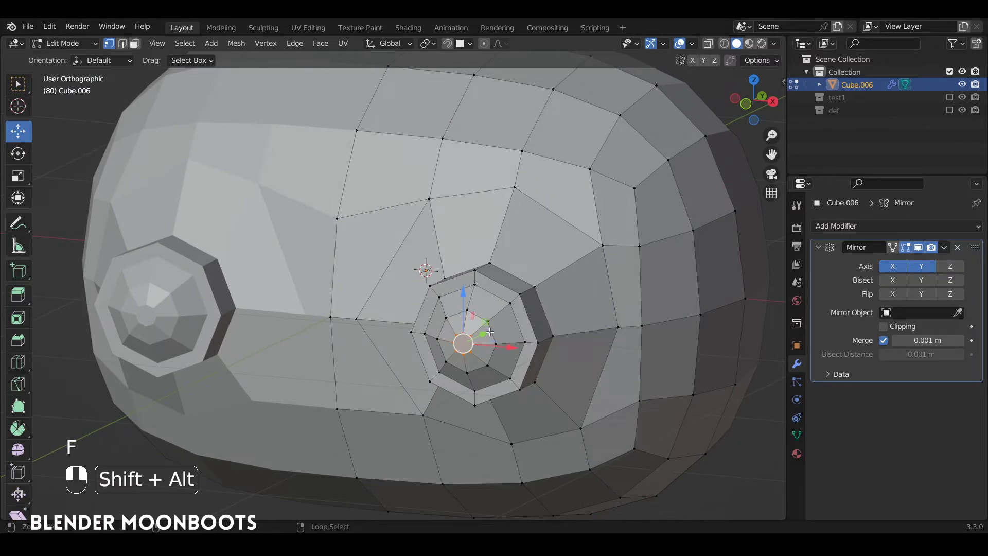
- Select all rings of the protruding knob down to its base and scale the knob up by 1.430
left_click(514, 317, "alt+shift")
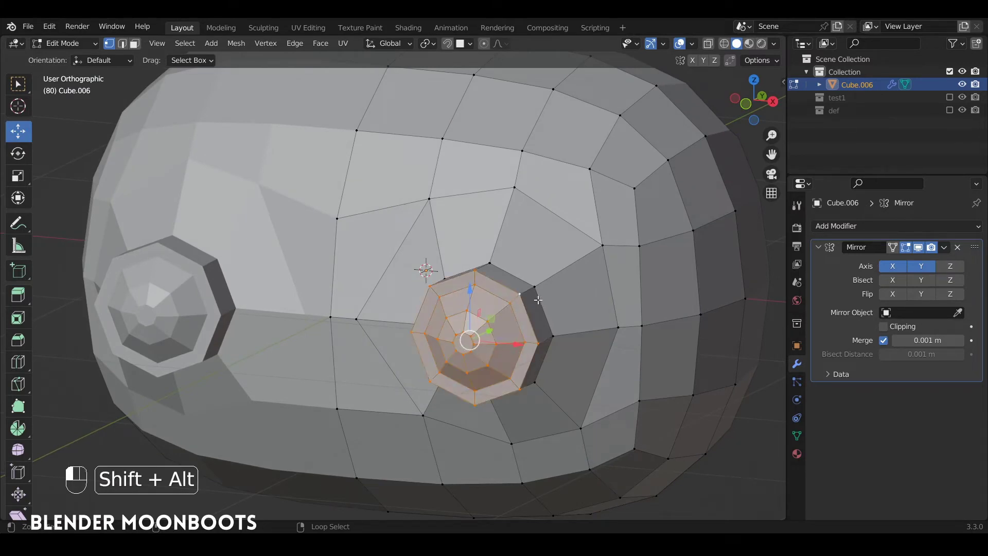
left_click(538, 299, "alt+shift")
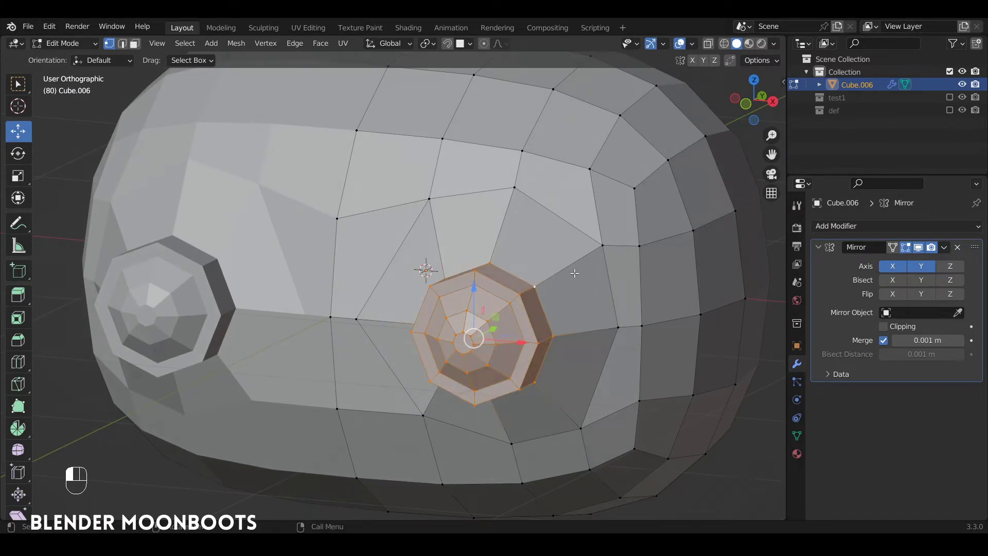
key("KP_1")
key("s")
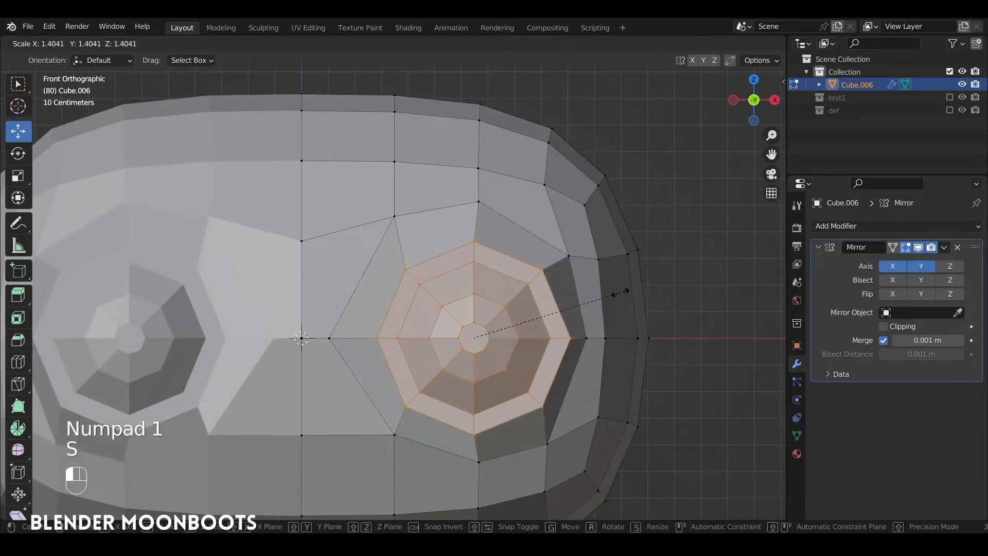
left_click(623, 293)
- Rotate the whole knob by -14.4° about Z in top view
left_click_drag(623, 293, 589, 363, "alt")
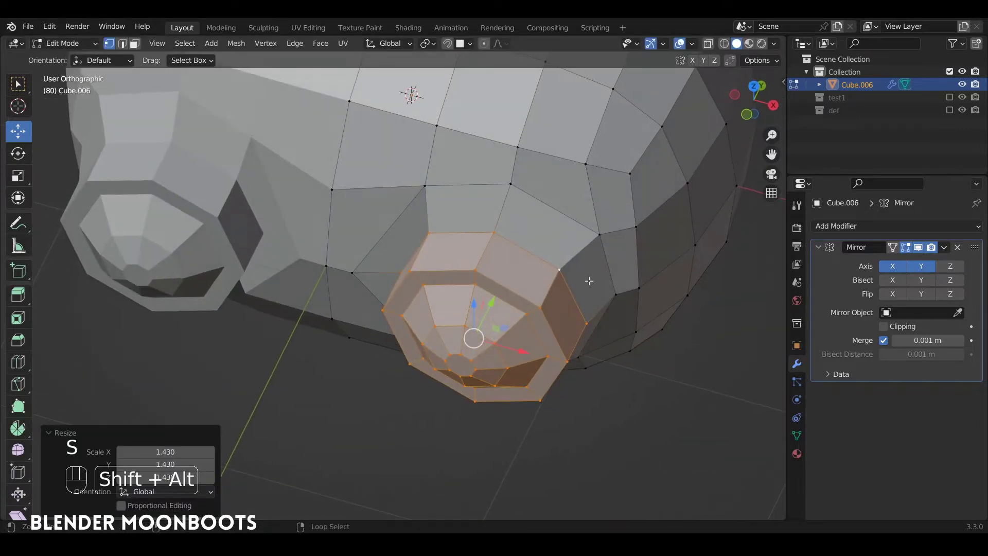
scroll(589, 281, "down", 4)
left_click_drag(589, 280, 578, 331, "alt")
key("KP_7")
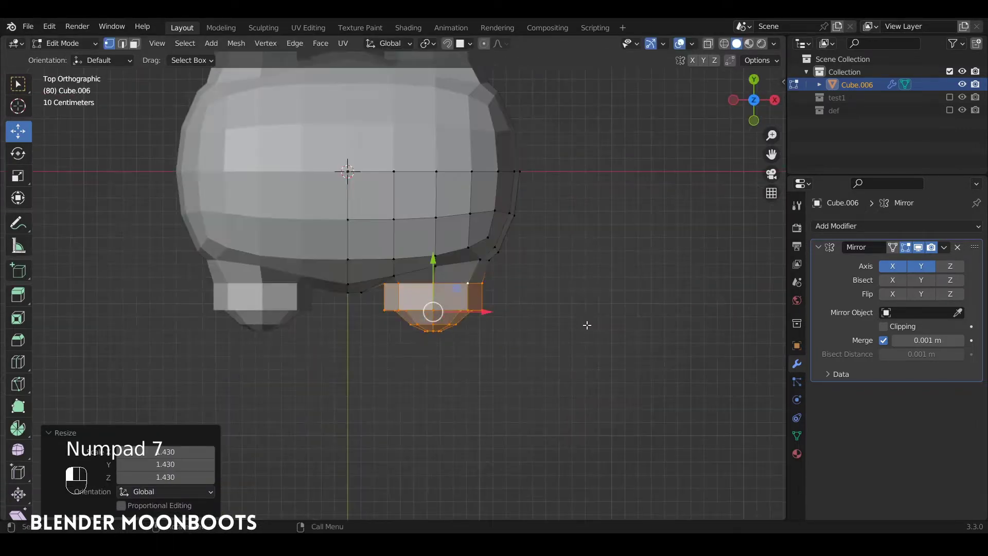
key("r")
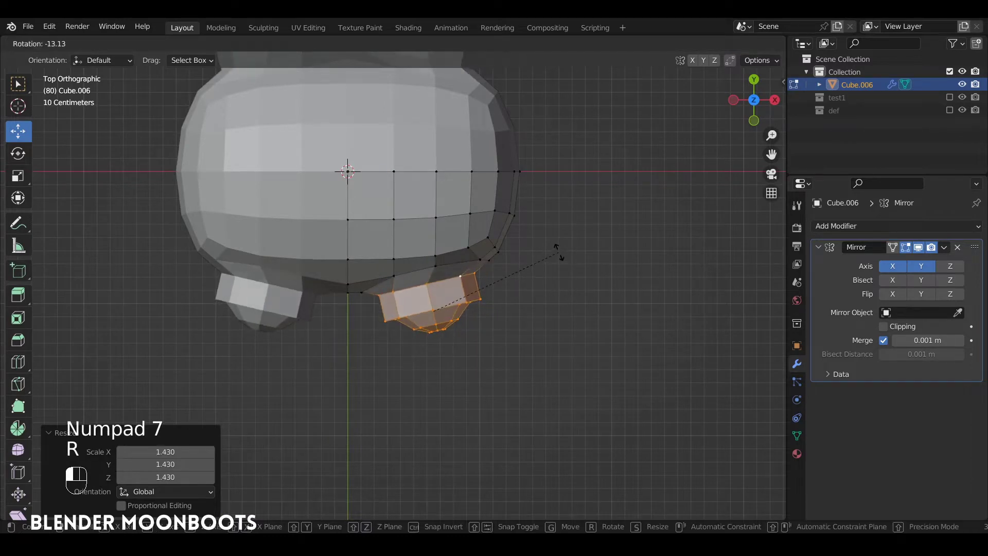
left_click(555, 249)
- Move the angled knob about 0.074 m outward in X and slightly along Y toward the body
left_click_drag(440, 302, 452, 293)
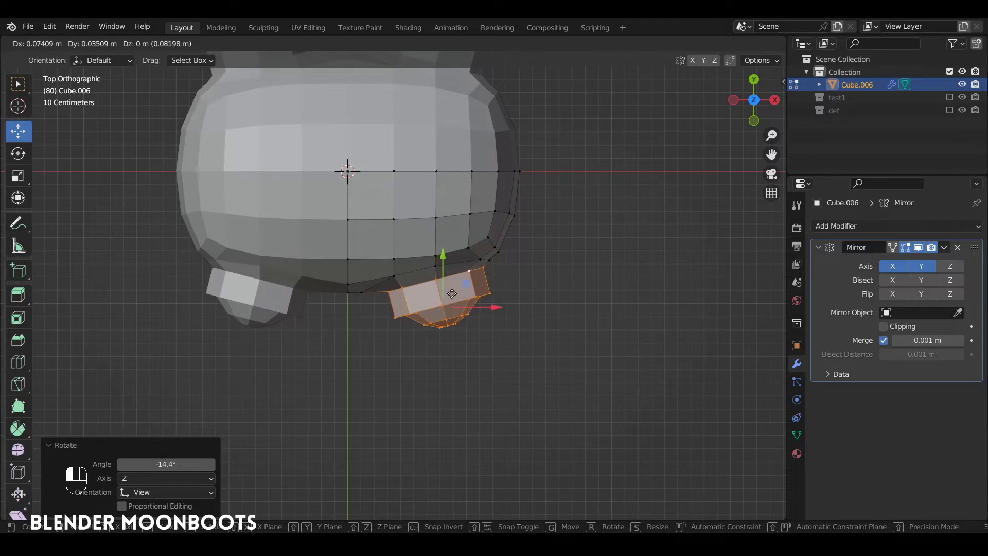
left_click_drag(451, 292, 471, 232)
left_click_drag(472, 231, 463, 228, "alt+shift")
left_click_drag(463, 242, 484, 227, "alt")
- Select all geometry beside the mirror centre line, including hidden points, and move it about -0.054 m along X
key("KP_1")
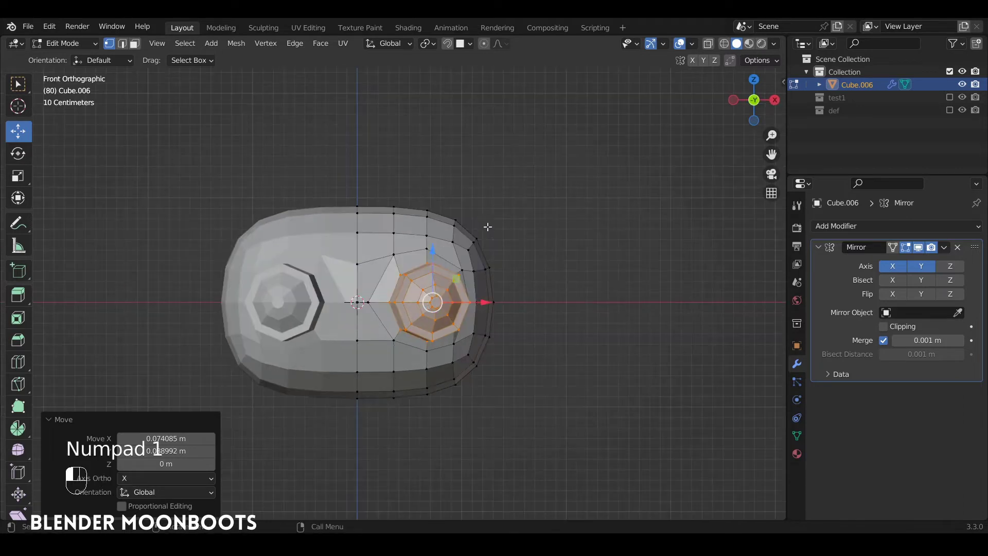
key("alt+z")
key("a")
key("a")
left_click_drag(533, 167, 369, 425)
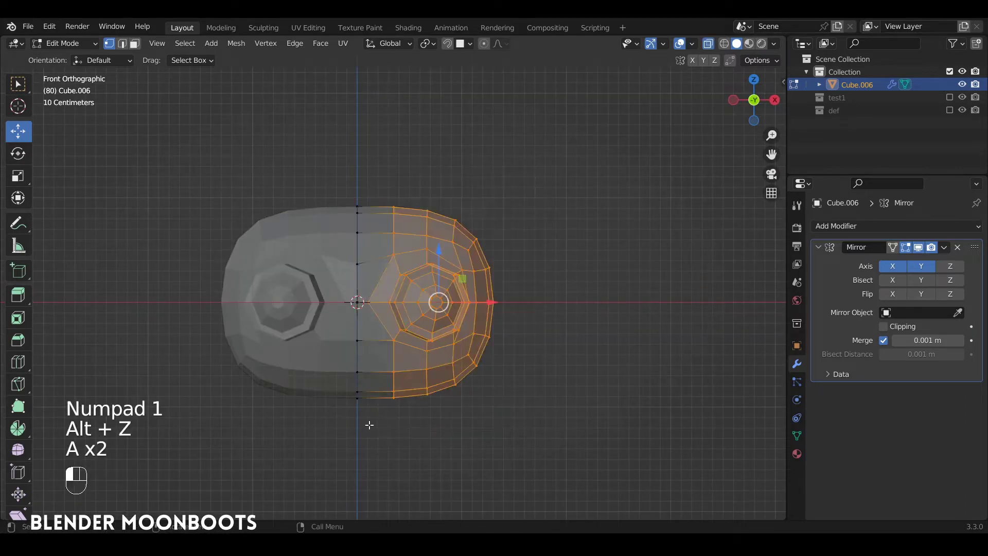
left_click_drag(475, 304, 467, 301)
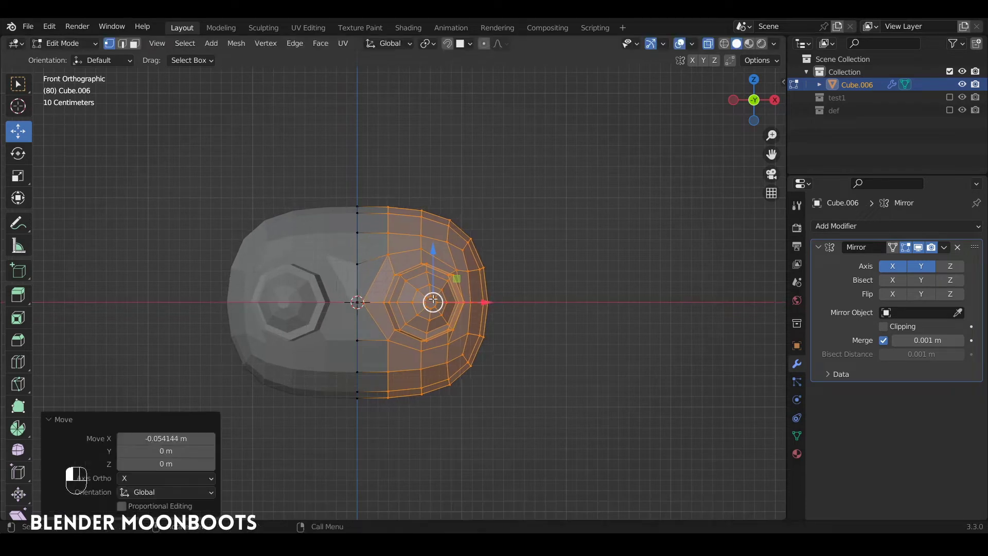
- Vertex-slide the point between the knob and the mirror centre by a factor of 0.220
left_click(367, 302)
key("g")
key("g")
key("alt+z")
left_click(466, 285)
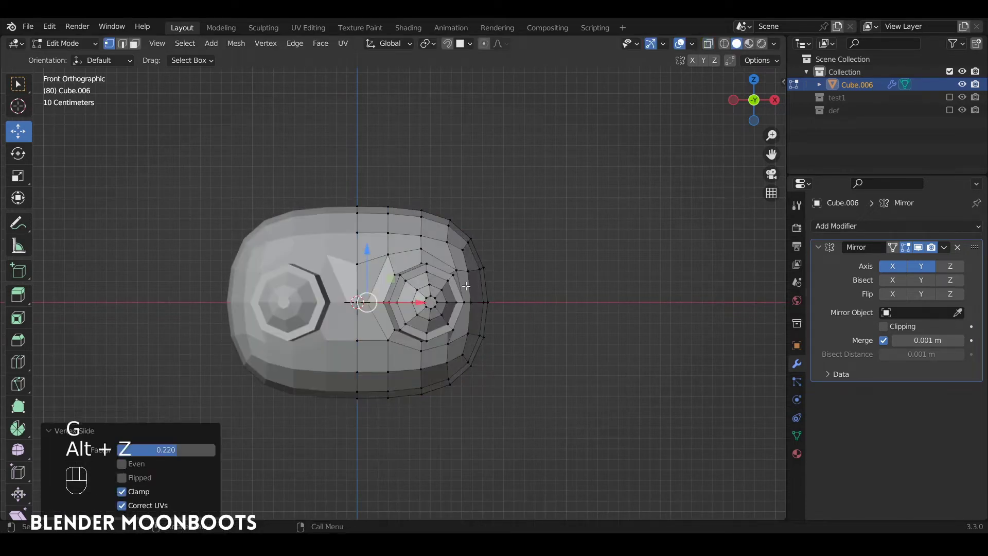
- Vertex-slide the point level with the knob's middle on the body's side away from the knob
left_click_drag(466, 285, 433, 252, "alt")
key("a")
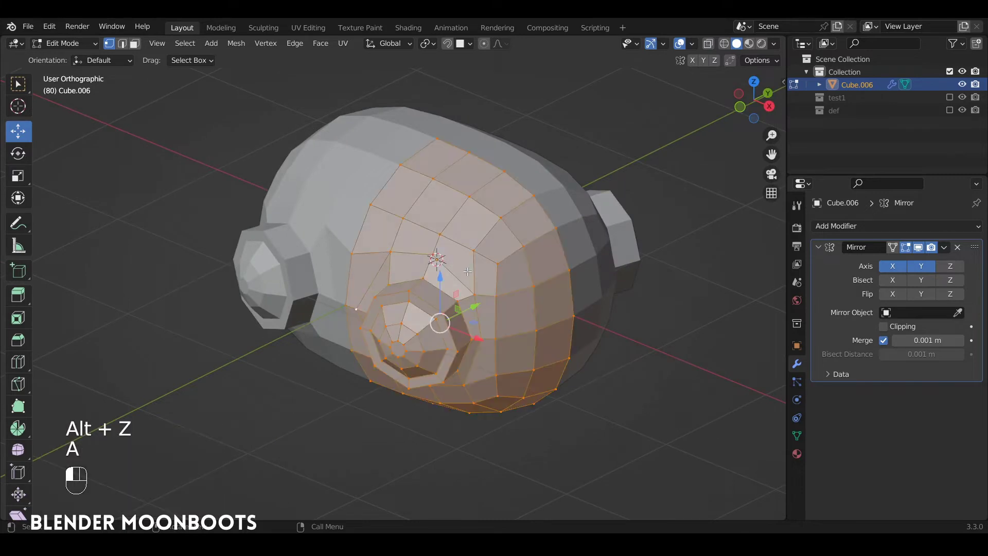
left_click_drag(501, 295, 481, 335, "alt")
left_click(480, 336)
key("g")
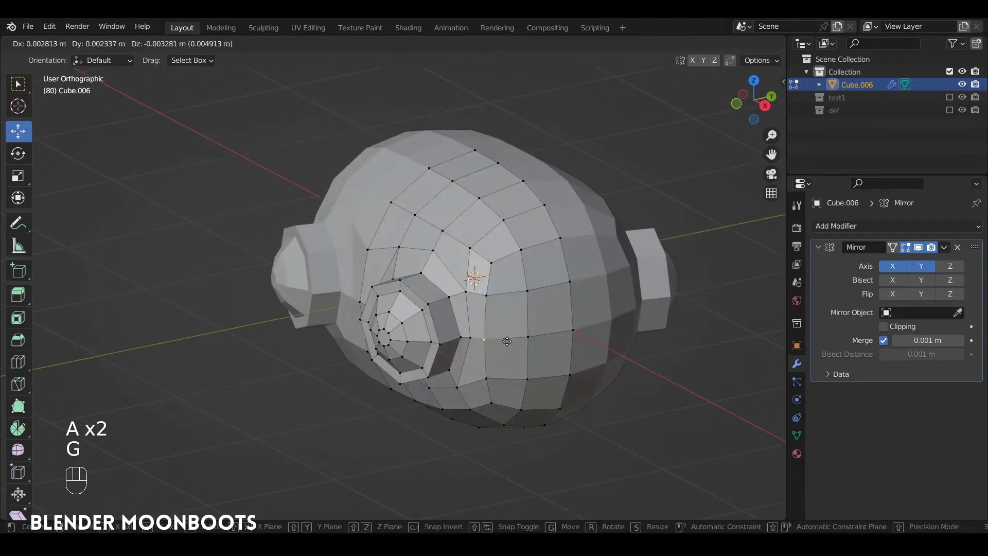
key("g")
left_click(519, 341)
- Vertex-slide the side point just above the previous one away from the knob by a factor of 0.341
left_click(493, 295)
key("g")
key("g")
key("g")
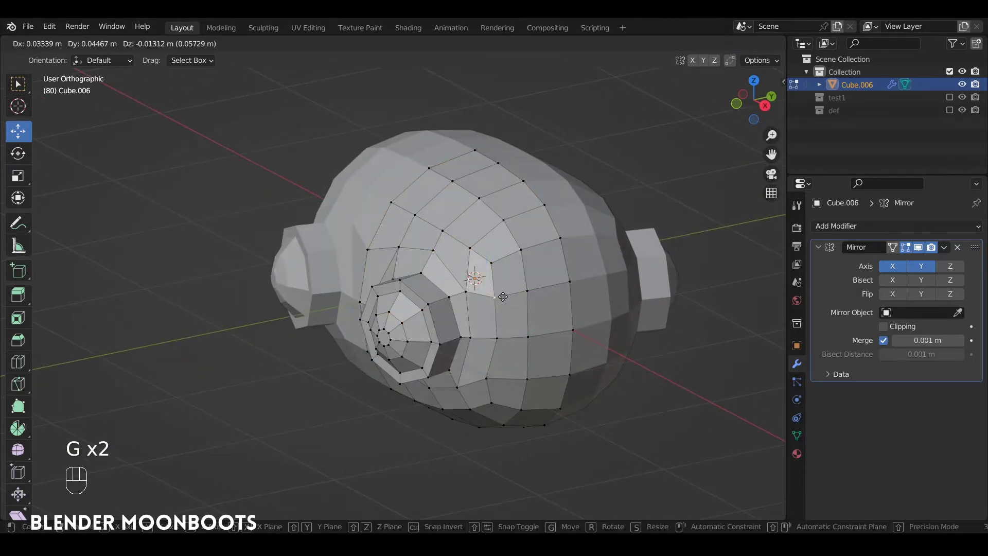
key("g")
left_click(499, 290)
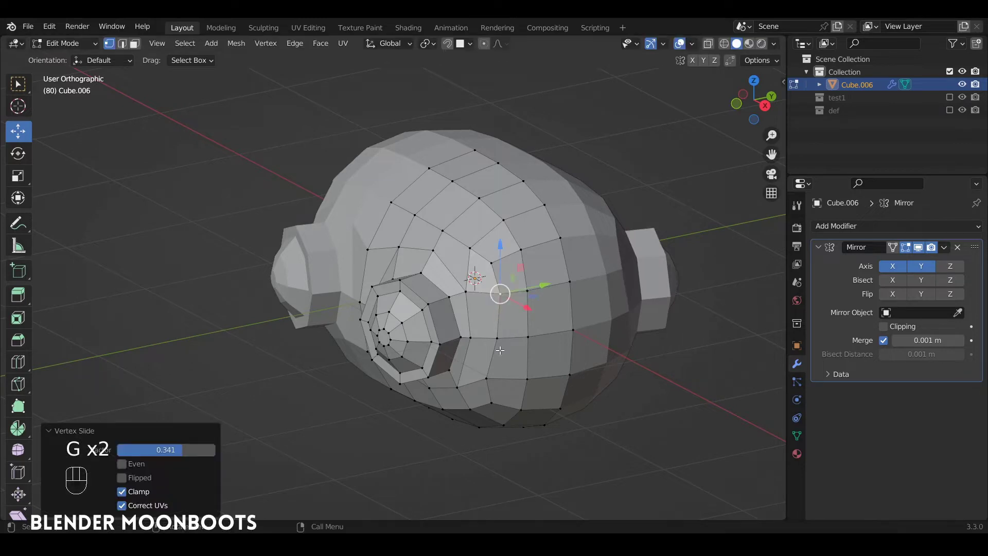
- Vertex-slide the lower side point beside the knob away from it by a factor of 0.190
left_click(497, 375)
key("g")
key("g")
left_click(506, 375)
- Delete the vertex at the top centre of the body to open a hole there
left_click_drag(519, 308, 546, 287, "alt")
left_click_drag(545, 286, 550, 263, "alt+shift")
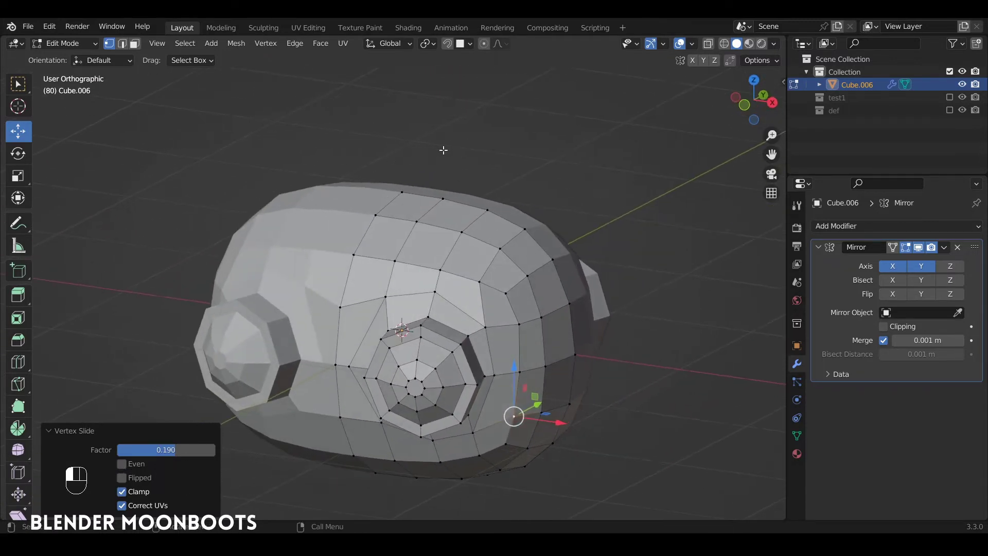
left_click(401, 188)
left_click_drag(463, 181, 463, 239, "alt")
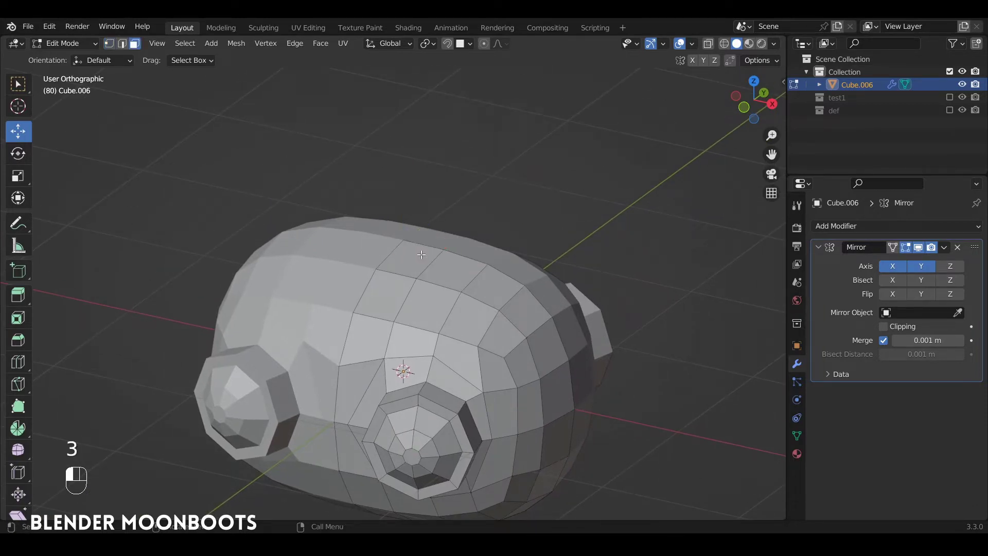
left_click(410, 257)
left_click_drag(411, 257, 446, 251, "alt")
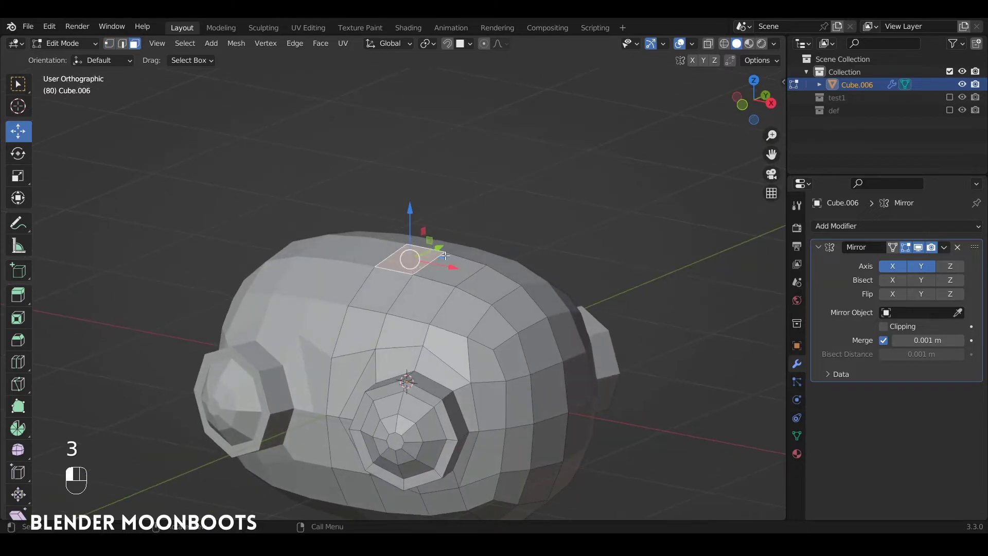
key("1")
key("x")
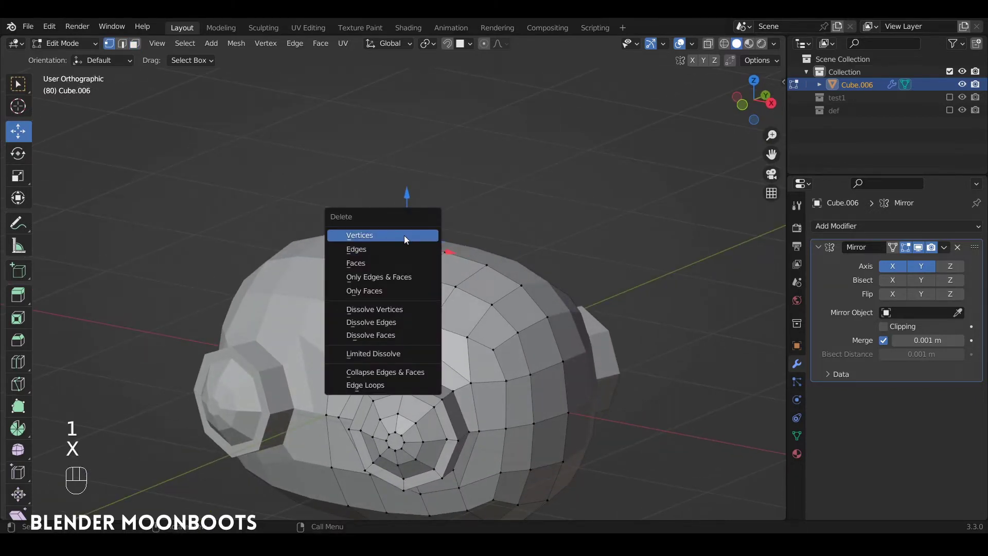
left_click(406, 242)
- Select the rim points of the top hole and shape them into a circle with LoopTools Circle
left_click(413, 274, "shift")
left_click(375, 267, "shift")
left_click_drag(489, 264, 493, 282, "alt")
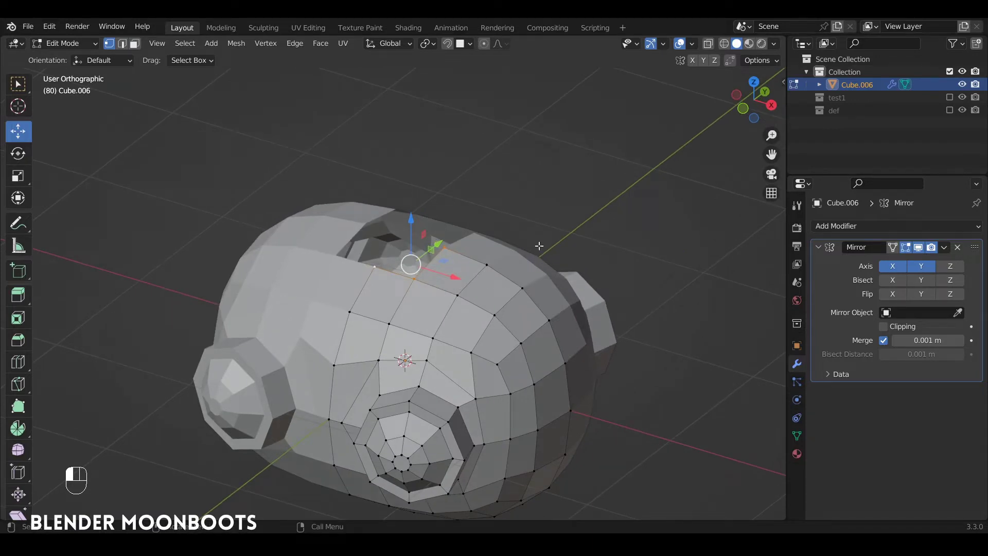
right_click(531, 223)
mouse_move(490, 162)
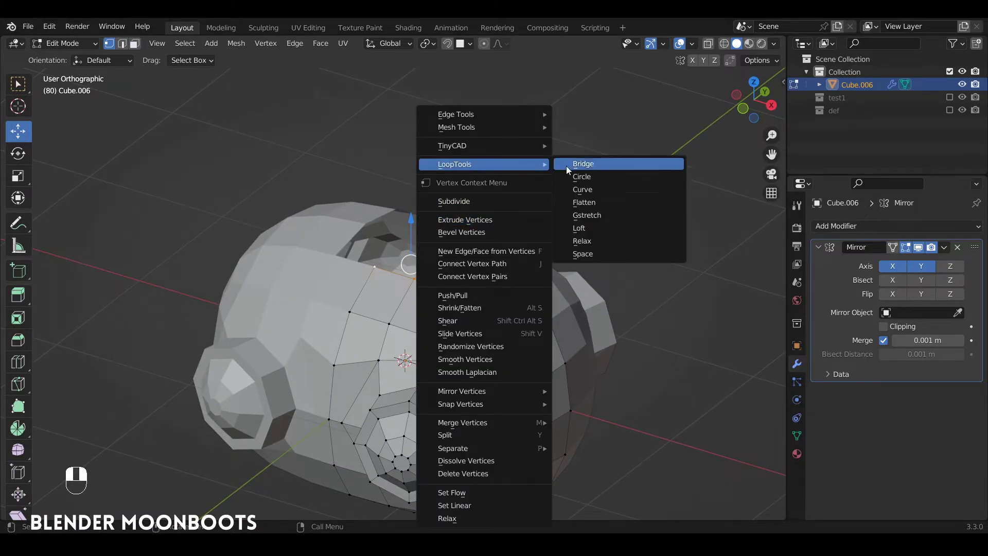
left_click(595, 176)
- Extrude the circular top rim upward by about 0.476 m along Z and enable Clipping on the Mirror modifier
mouse_move(562, 243)
left_mouse_down("alt")
mouse_move(544, 280)
mouse_move(549, 248)
mouse_move(560, 248)
left_mouse_up("alt")
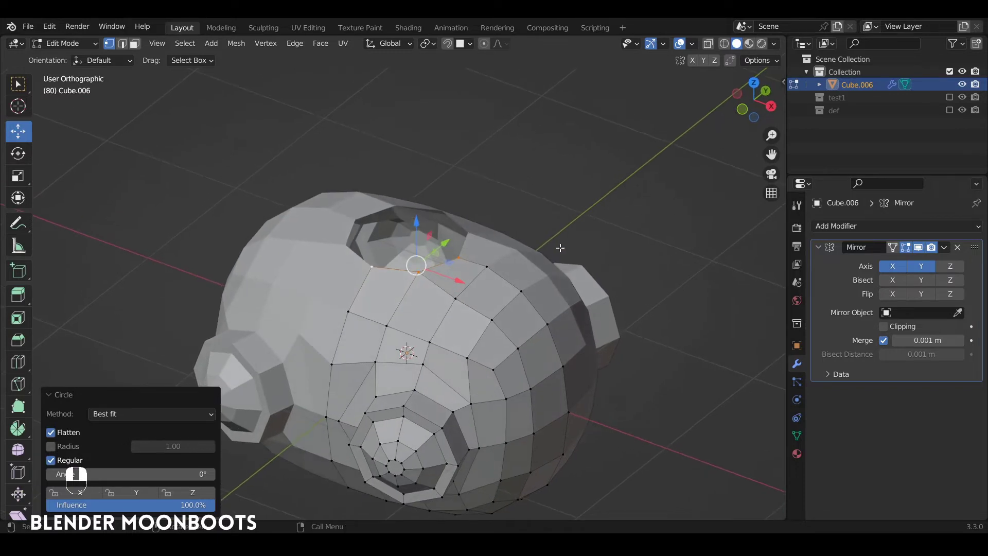
key("e")
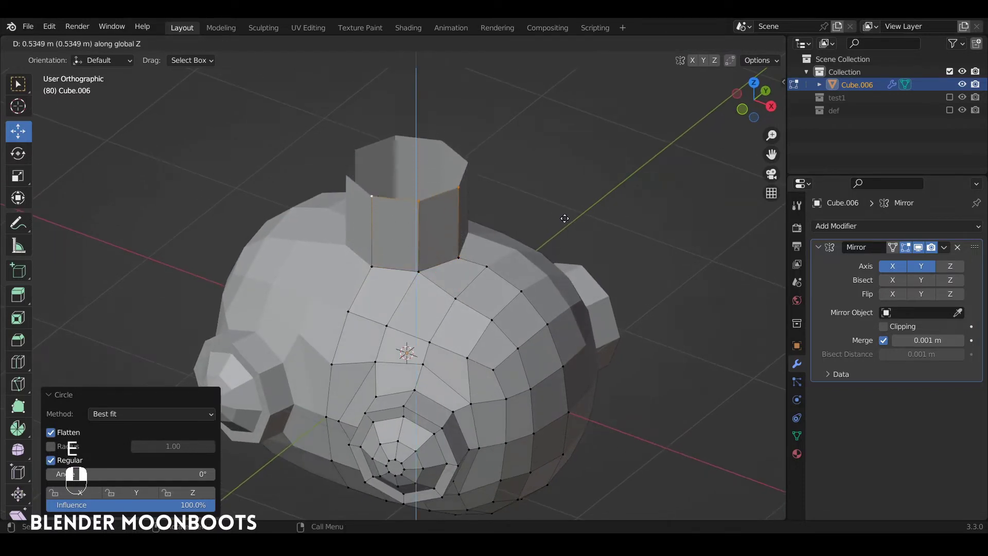
left_click(564, 227)
left_click_drag(563, 231, 593, 262, "alt")
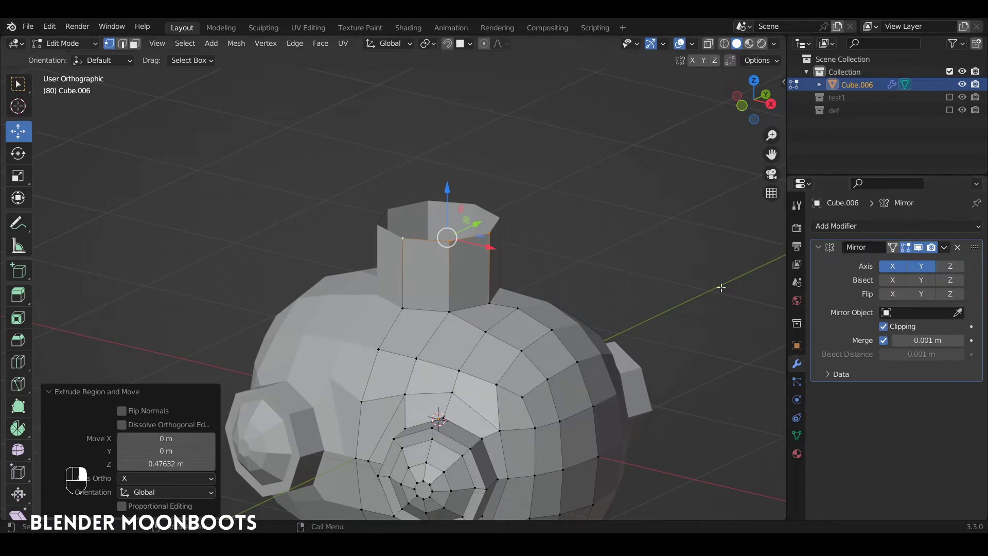
middle_click_drag(565, 252, 563, 258)
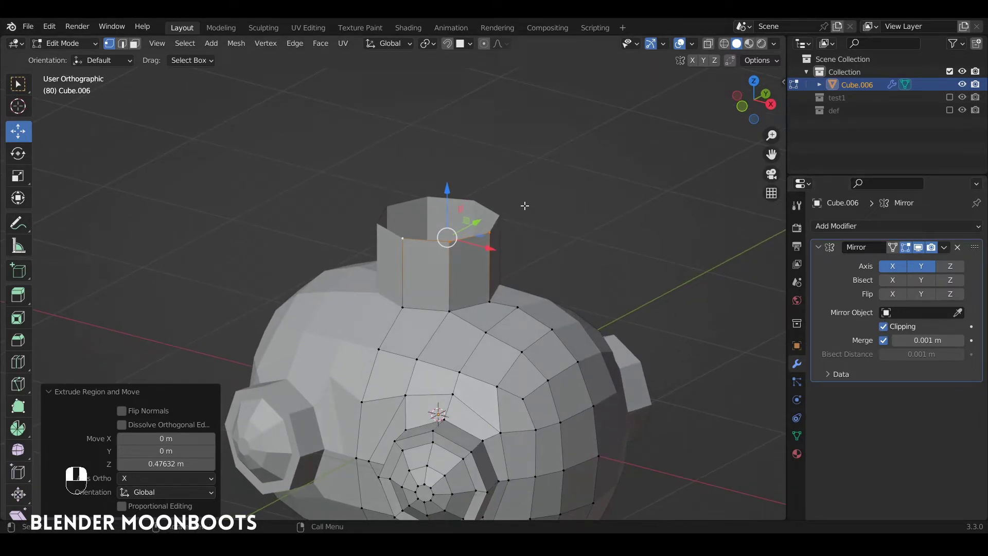
- Extrude the neck's top rim in place, scale it inward to leave a small central hole, and save the file
key("e")
right_click(524, 206)
key("s")
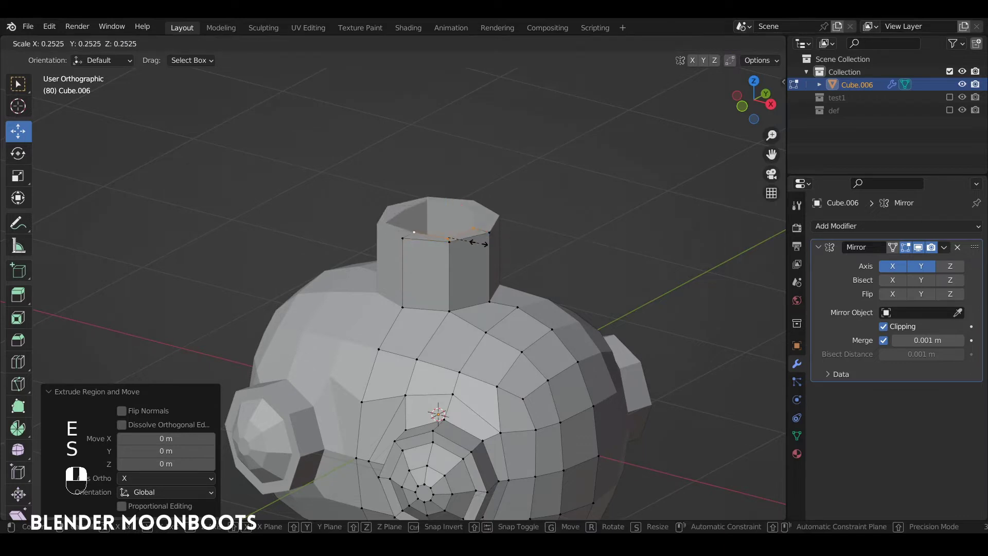
left_click(449, 241)
mouse_move(477, 217)
left_mouse_down("alt")
mouse_move(474, 229)
mouse_move(481, 205)
mouse_move(481, 238)
mouse_move(470, 233)
left_mouse_up("alt")
left_click_drag(470, 231, 484, 212, "alt")
left_click_drag(507, 265, 535, 260, "ctrl+alt")
key("Tab")
key("ctrl+s")
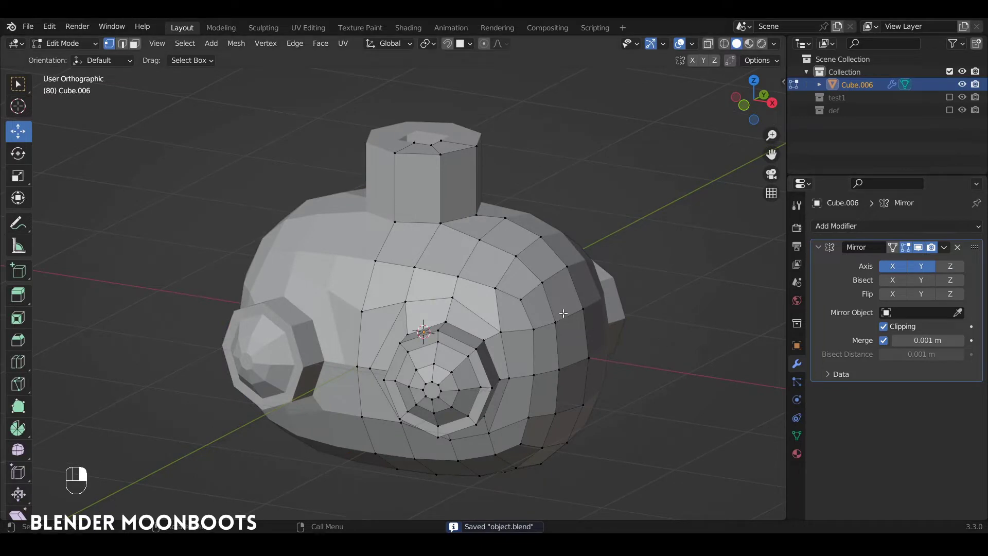
key("ctrl+s")
- In face select mode, select the body faces between the neck and the front knob
mouse_move(549, 271)
left_mouse_down("alt")
mouse_move(538, 278)
mouse_move(541, 269)
left_mouse_up("alt")
key("3")
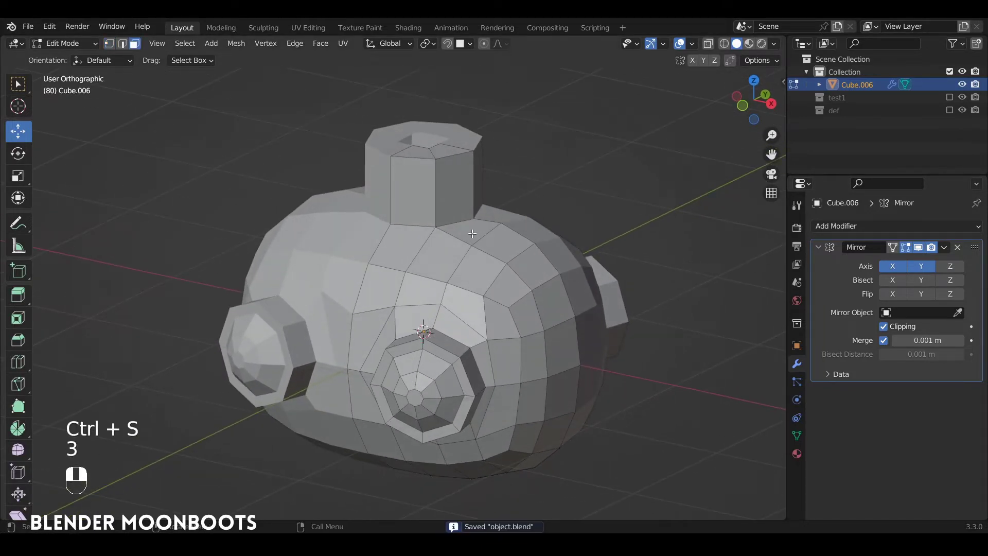
left_click(472, 233, "shift")
left_click(406, 245, "shift")
left_click(382, 287, "shift")
left_click(419, 290, "shift")
left_click(444, 258, "shift")
- Add the outer side, lower and remaining body faces around the knob to the selection, leaving out the knob and neck
mouse_move(507, 239)
right_mouse_down("ctrl")
mouse_move(460, 300)
mouse_move(513, 392)
mouse_move(546, 247)
right_mouse_up("ctrl")
left_click_drag(527, 371, 526, 325, "alt")
mouse_move(491, 409)
right_mouse_down("ctrl")
mouse_move(398, 437)
mouse_move(584, 404)
right_mouse_up("ctrl")
left_click_drag(550, 403, 546, 343, "ctrl+alt")
left_click(376, 348, "shift")
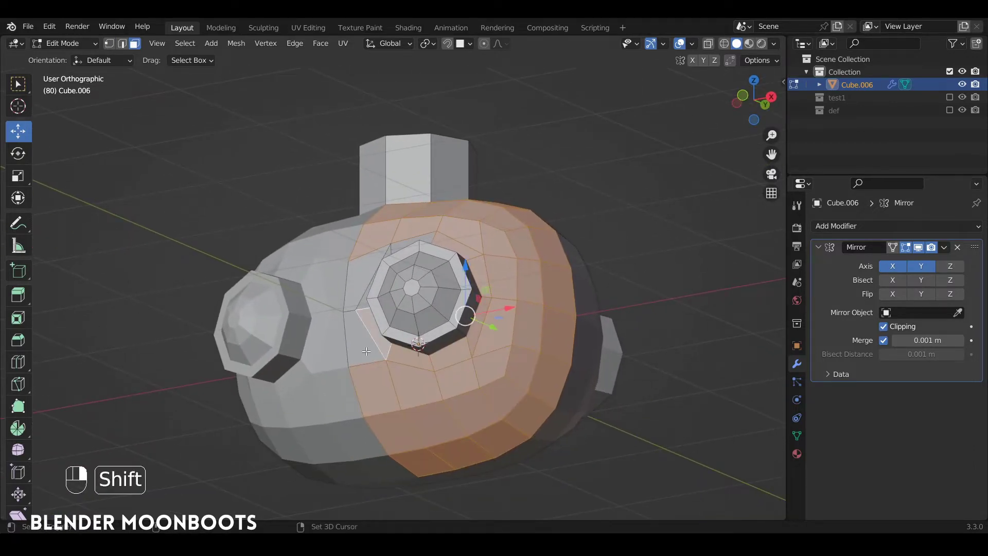
left_click_drag(378, 292, 368, 105, "alt")
left_click(365, 279, "shift")
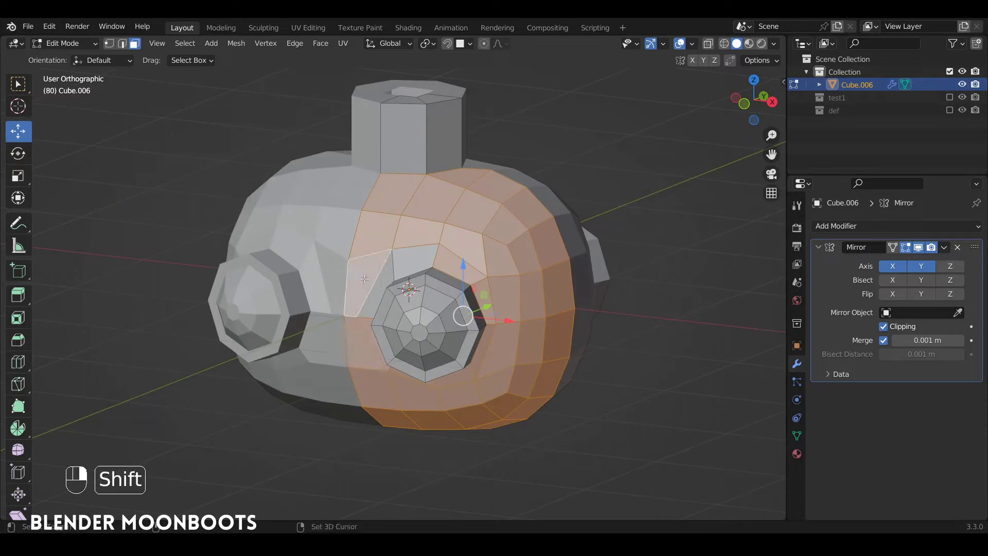
left_click(379, 282, "shift")
left_click(405, 264, "shift")
- Duplicate the selected body faces in place, separate the duplicate by Selection, and return to Object Mode
left_click_drag(455, 250, 472, 284, "alt")
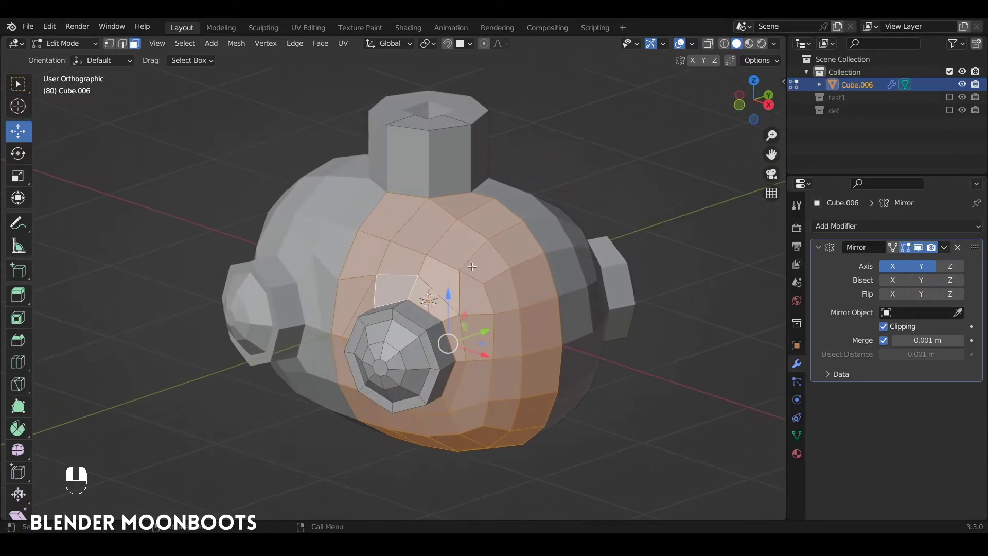
key("shift+d")
right_click(472, 266)
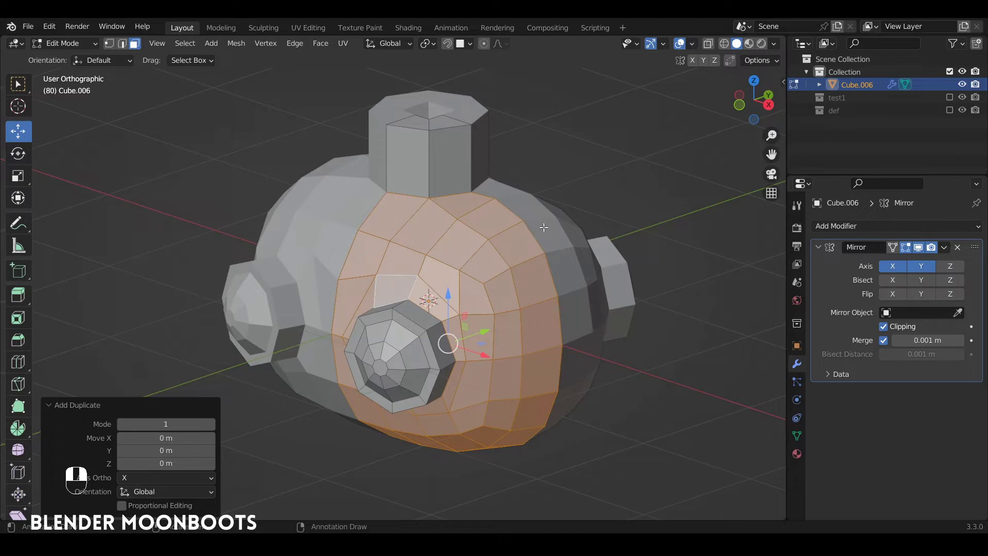
key("p")
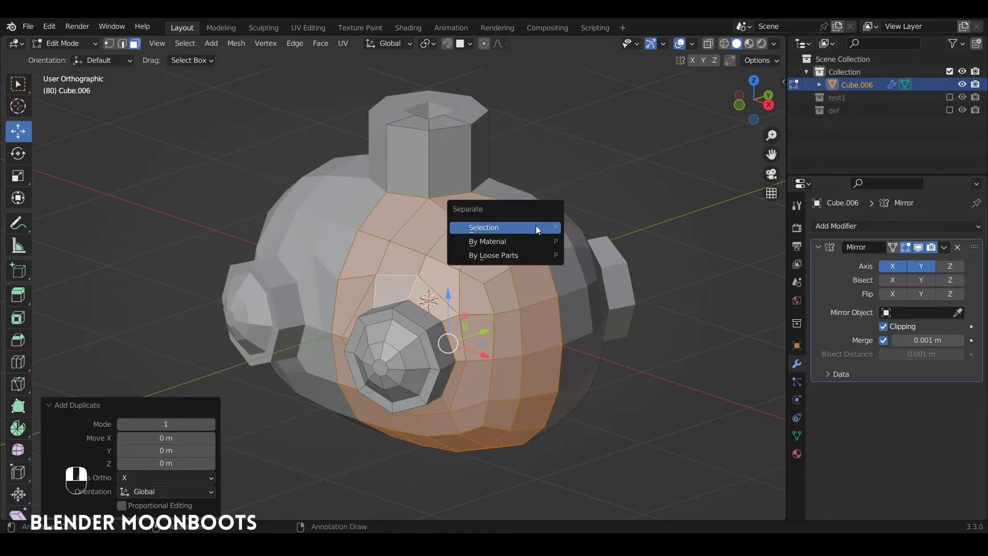
left_click(536, 227)
key("Tab")
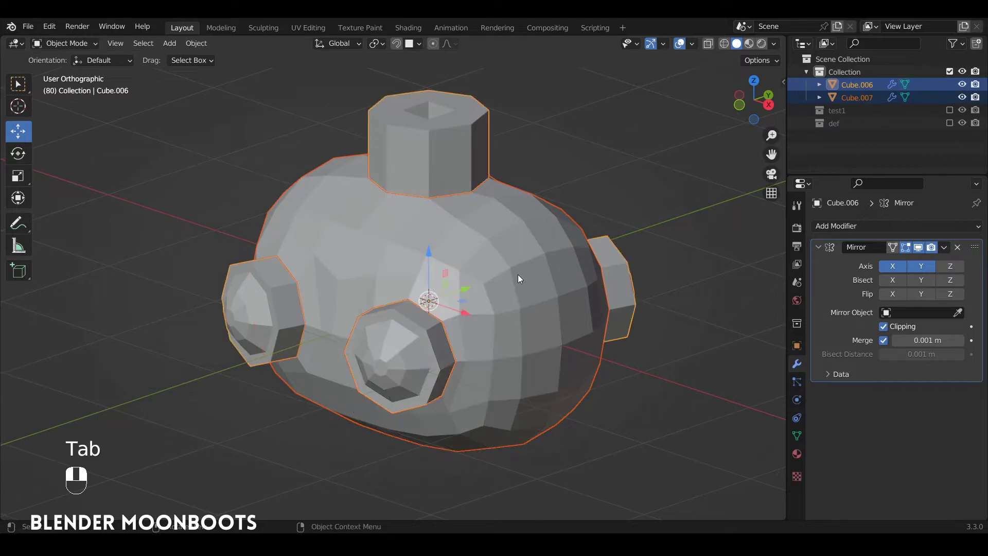
- Select the separated body shell and isolate it in local view
left_click(504, 270)
left_click_drag(502, 270, 486, 271, "alt")
left_click_drag(486, 271, 521, 290, "ctrl+alt")
key("ctrl+z")
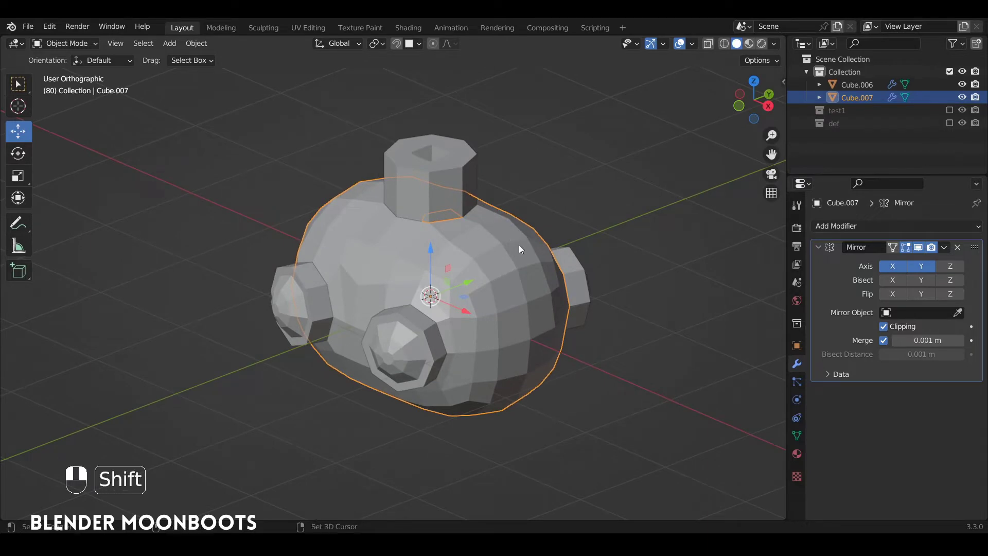
key("shift+h")
key("alt+h")
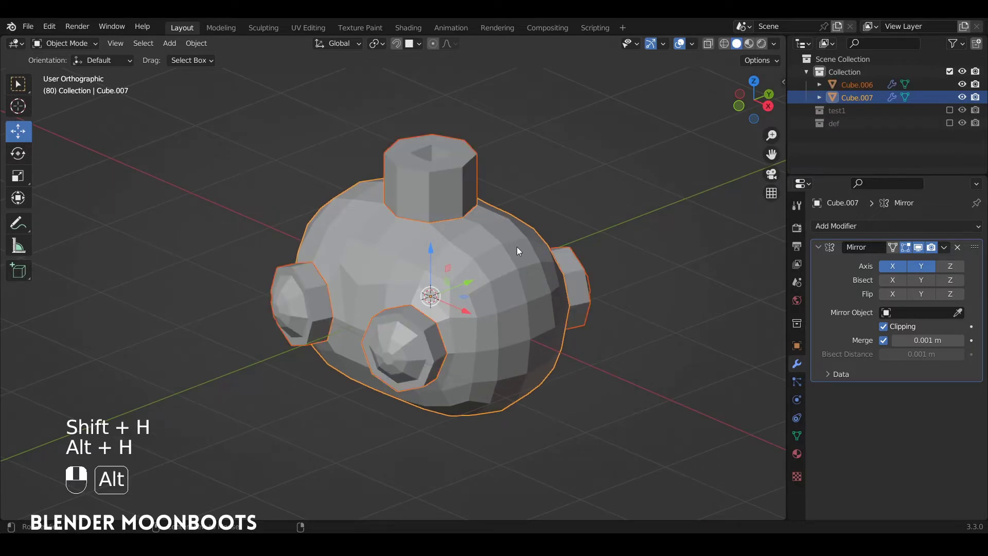
left_click_drag(522, 242, 548, 218, "alt")
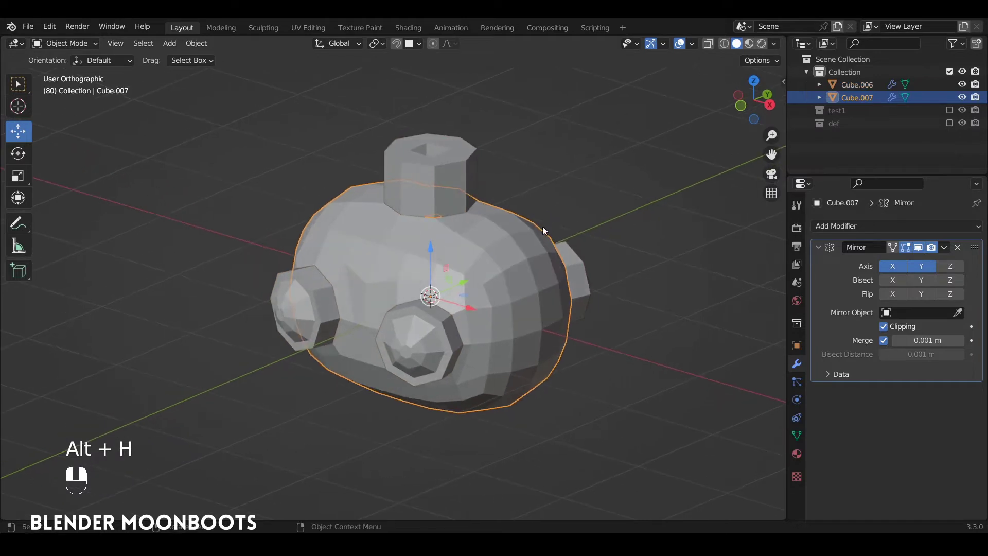
key("KP_Divide")
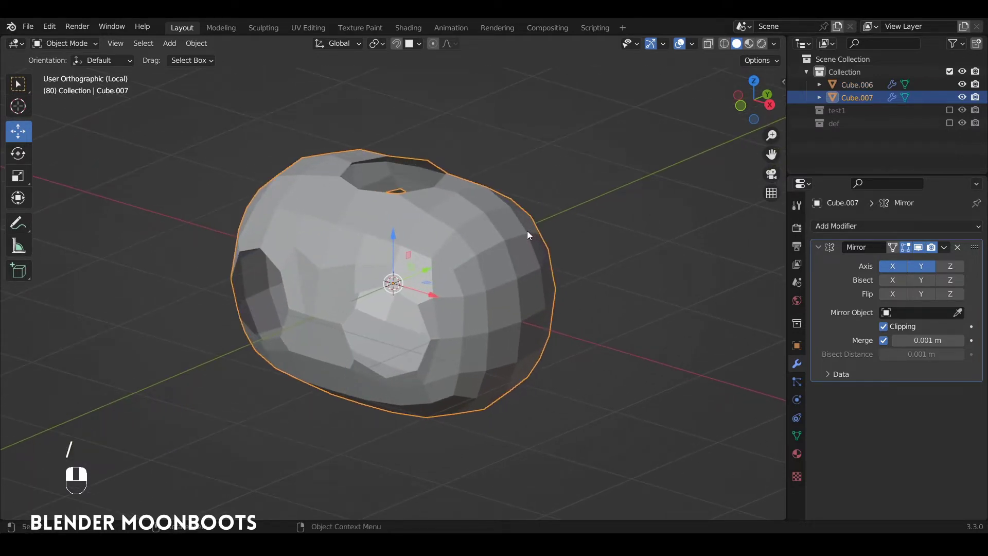
key("KP_Divide")
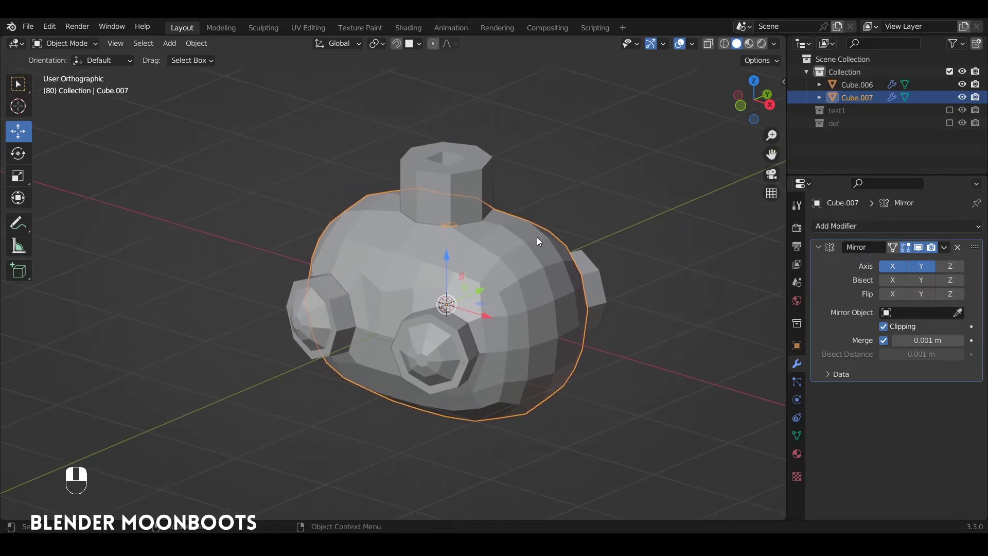
key("KP_Divide")
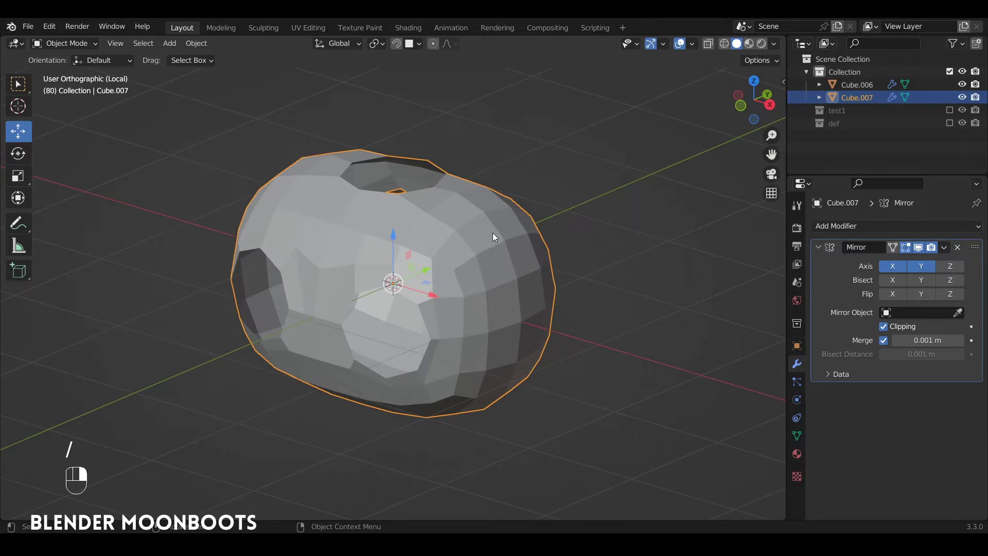
- In edge select mode, select the edge paths running from the top opening and from the outer side to the front hole
key("Tab")
left_click_drag(492, 237, 511, 238, "alt")
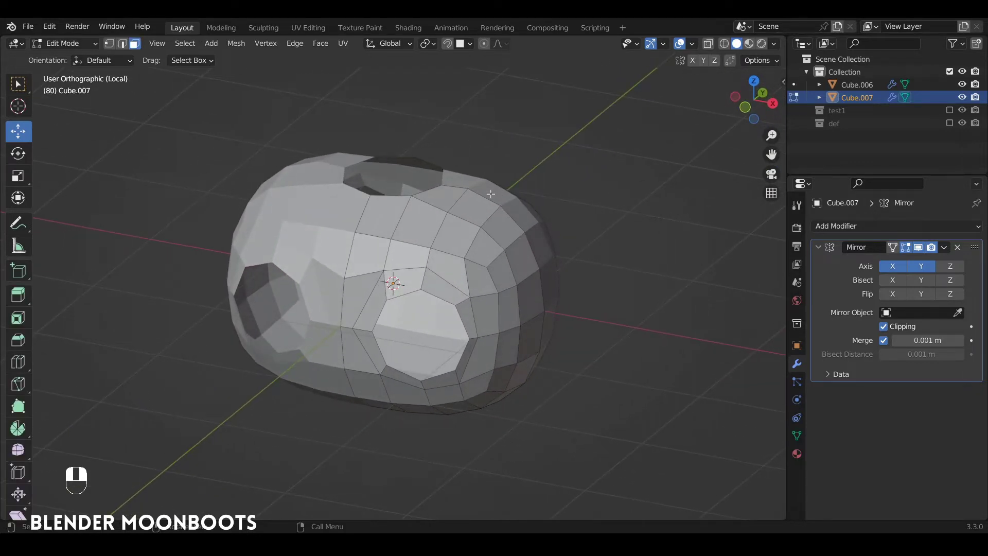
key("2")
left_click(456, 200, "alt")
left_click_drag(456, 200, 457, 201, "alt")
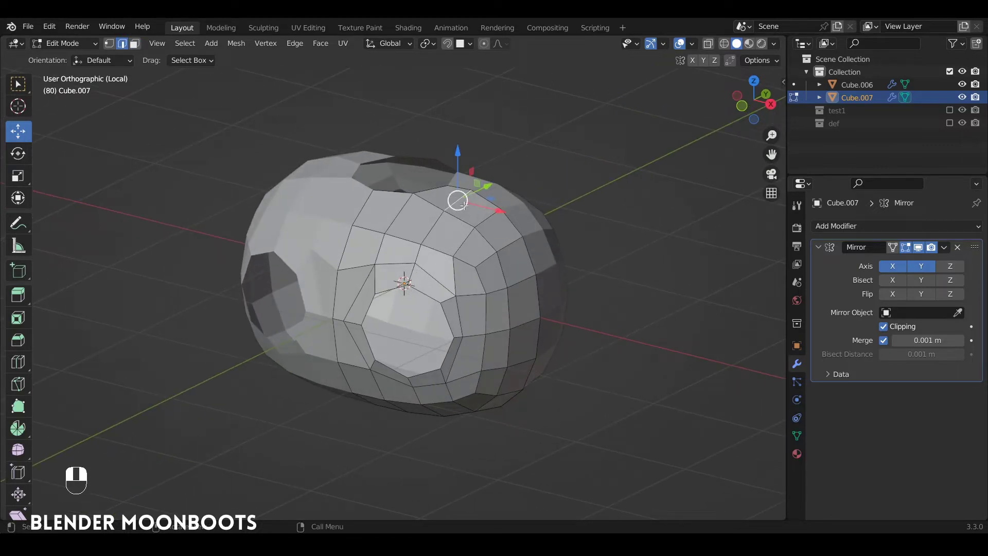
left_click(413, 273, "ctrl")
left_click(524, 323, "shift")
left_click(458, 338, "ctrl")
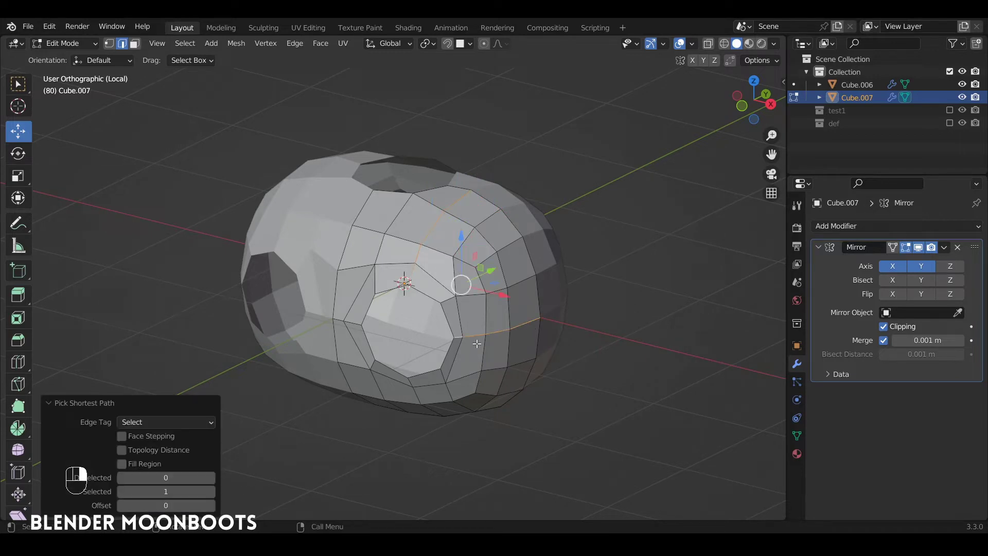
- Add the edge path below the front hole and the short edge between the hole and the shell's centre line to the selection
left_click_drag(477, 343, 482, 303, "alt")
right_click(411, 379, "shift")
right_click(462, 455, "ctrl")
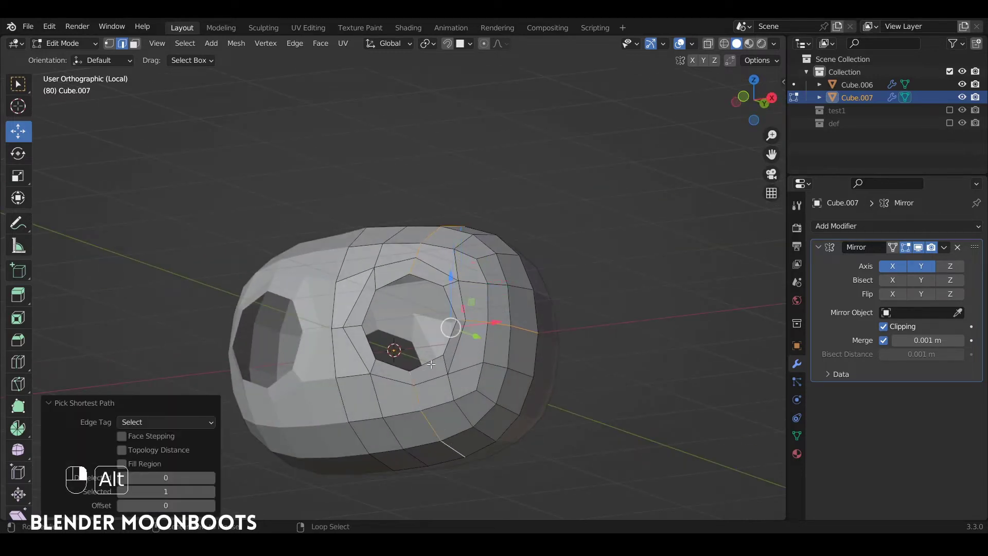
left_click_drag(431, 365, 457, 366, "alt")
right_click(367, 323, "shift")
right_click(348, 323, "shift")
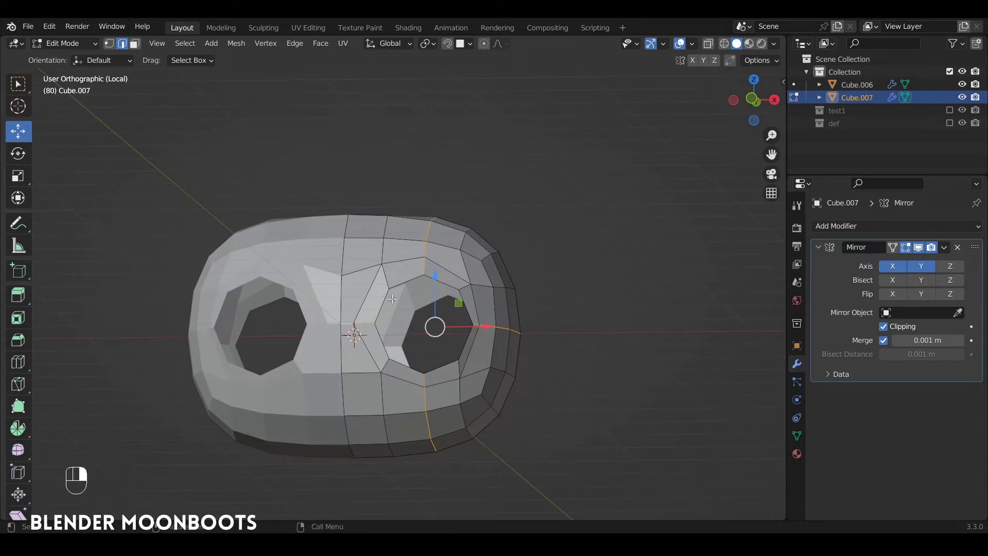
- Rip the selected edges in place to split the shell into separate panels, and clear the selection
left_click_drag(392, 299, 435, 271, "alt")
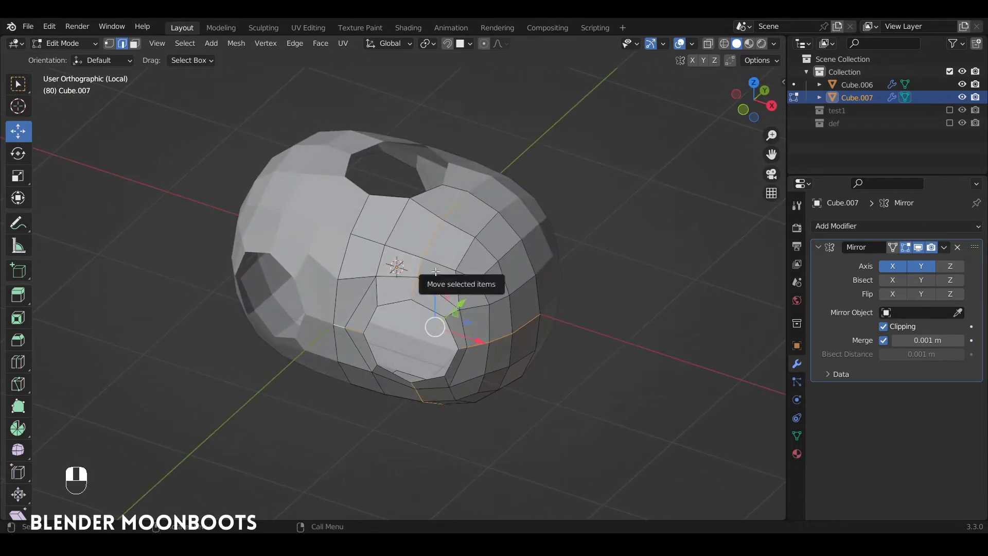
key("v")
left_click(435, 271)
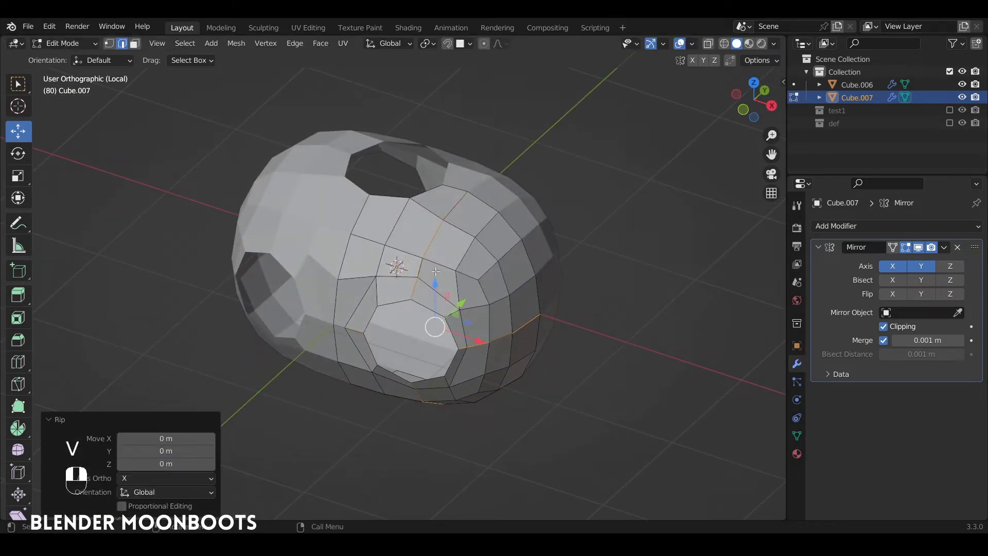
key("alt+a")
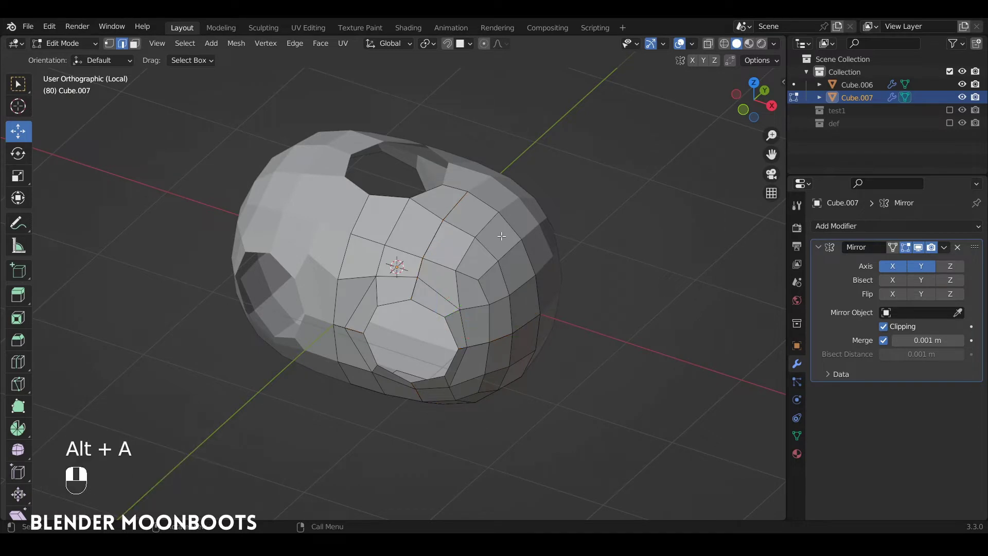
- Test the split by moving the linked upper outer panel, undo the move, and clear the selection
left_click_drag(498, 238, 502, 238, "alt")
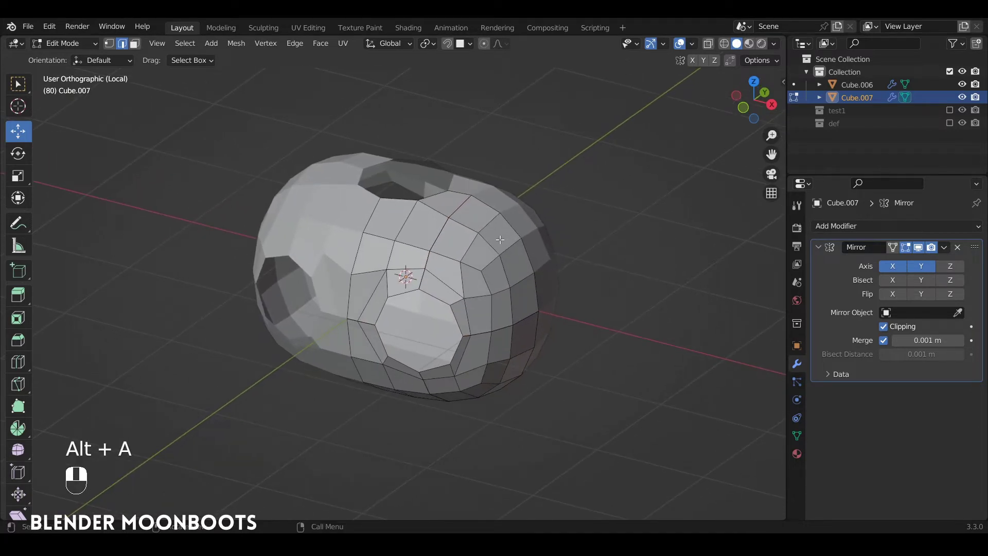
key("l")
key("g")
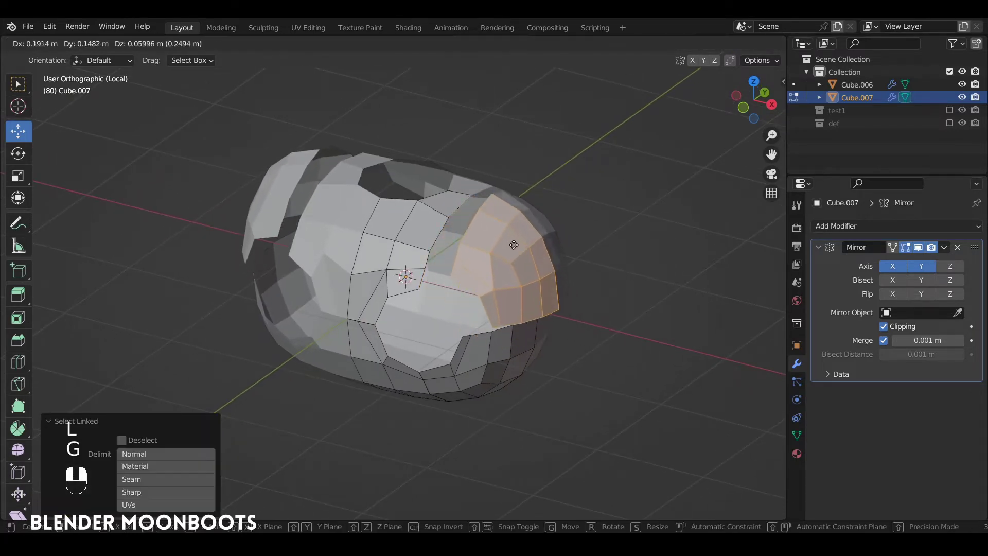
left_click(417, 233)
key("ctrl+z")
key("alt+a")
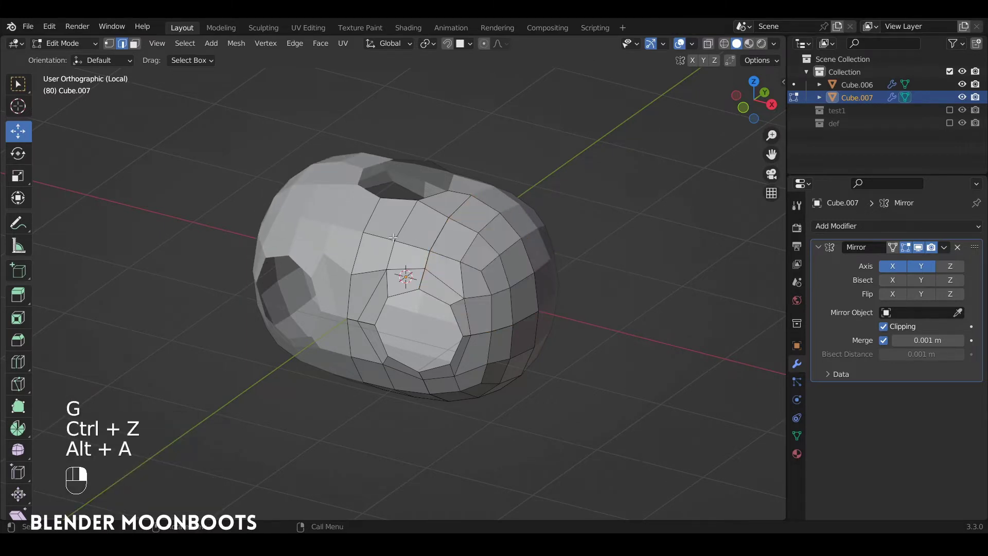
- Test the split by moving the linked upper inner panel beside the top opening, and undo the move
key("l")
key("g")
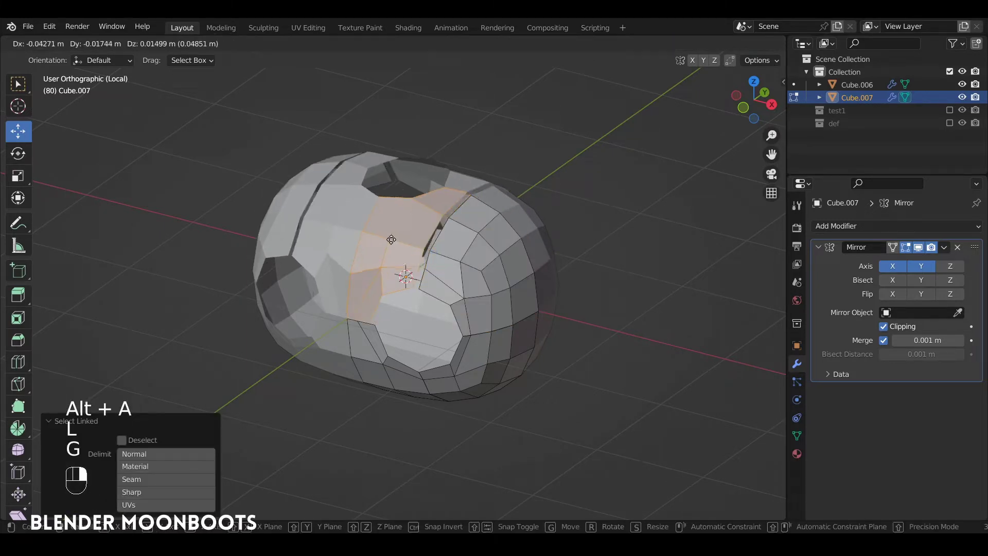
left_click(444, 247)
key("ctrl+z")
mouse_move(444, 247)
left_mouse_down("alt")
mouse_move(459, 259)
mouse_move(430, 243)
left_mouse_up("alt")
- Select the whole shell mesh, disable Clipping on the Mirror modifier, and set the transform pivot to Individual Origins
key("a")
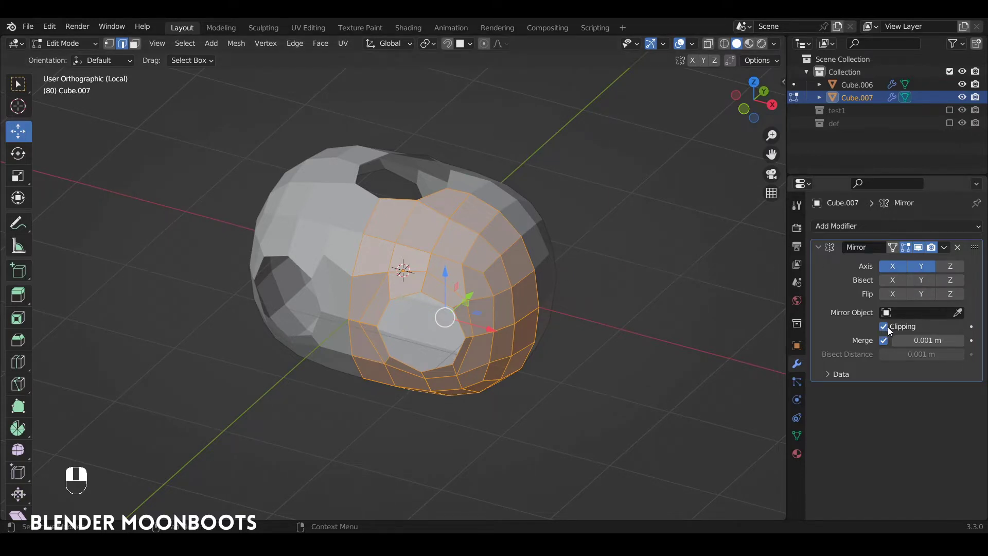
left_click(424, 45)
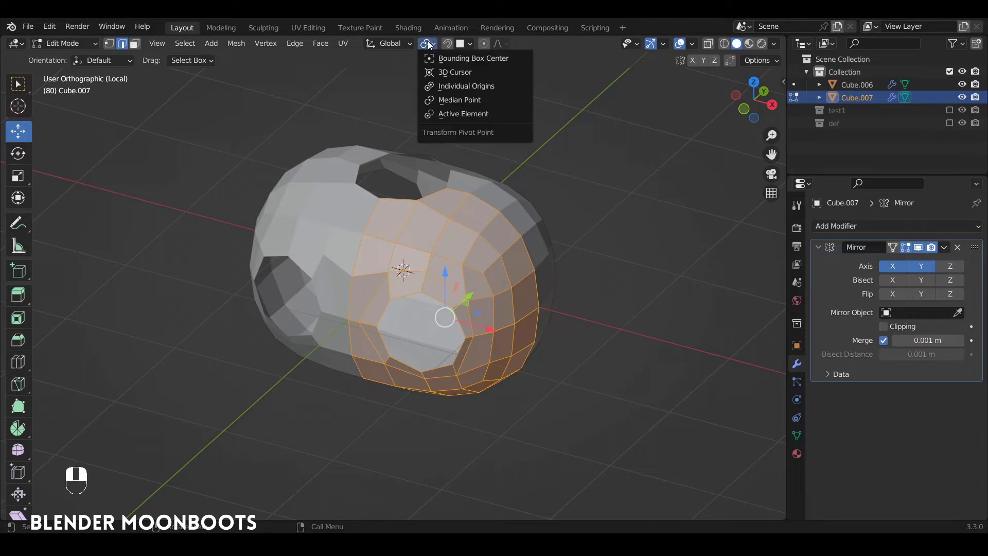
left_click(502, 85)
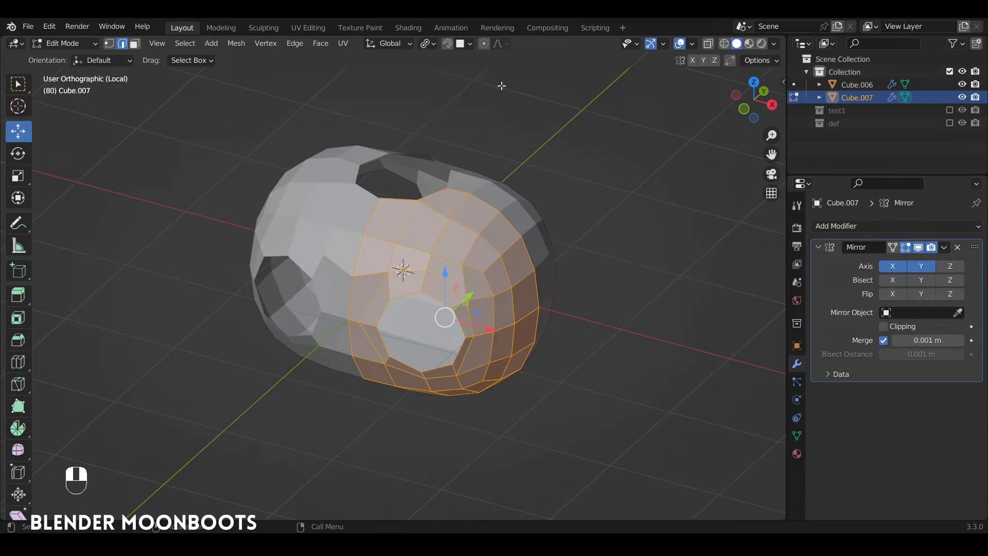
- Try scaling the panels about their individual origins to about 0.92, and undo the scaling
key("s")
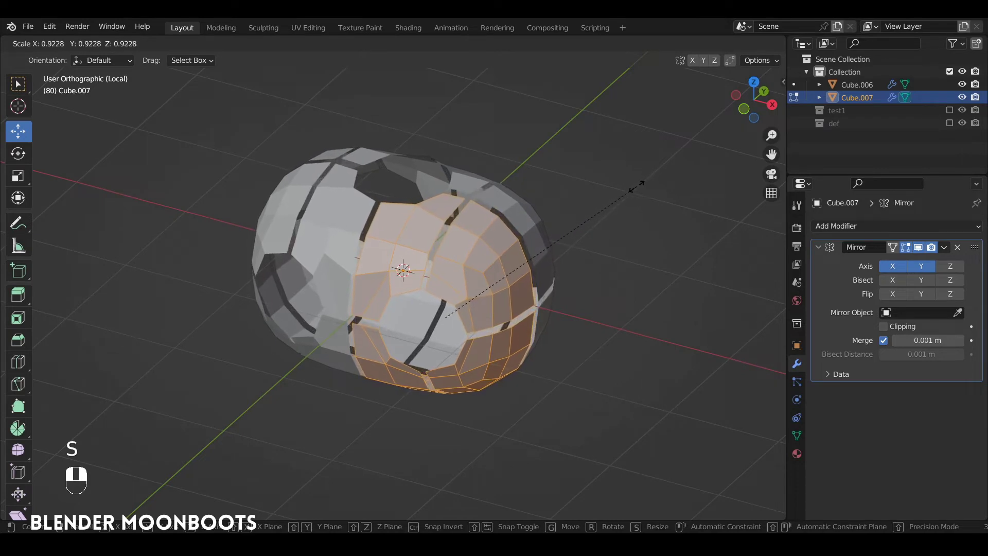
left_click(643, 183)
key("ctrl+z")
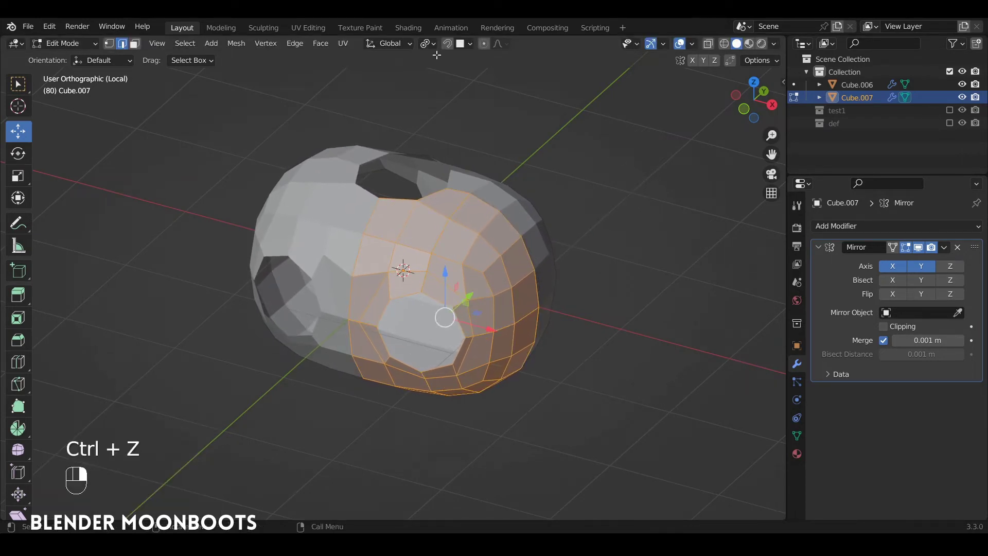
- Try scaling the whole selection to 0.766 with the pivot set to Median Point, and undo the scaling
left_click(427, 43)
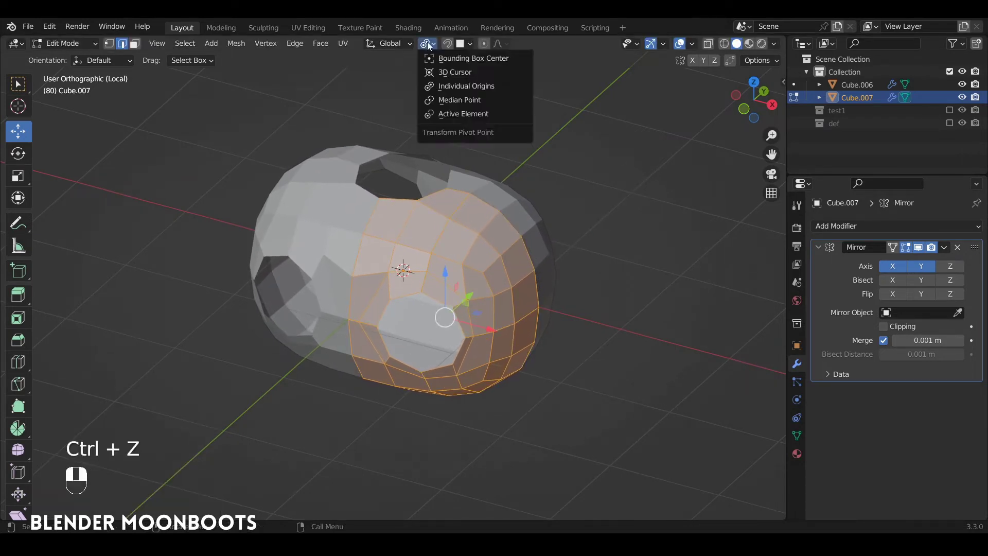
left_click(490, 100)
key("s")
left_click(572, 210)
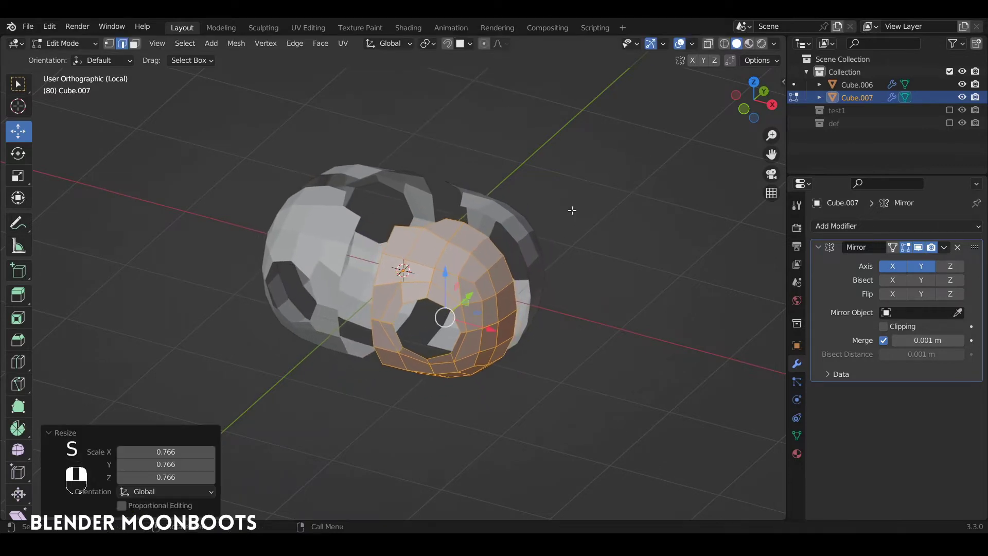
key("ctrl+z")
- Set the transform pivot to Individual Origins and scale the selected shell panels to 0.941 to open gaps between them
left_click(431, 45)
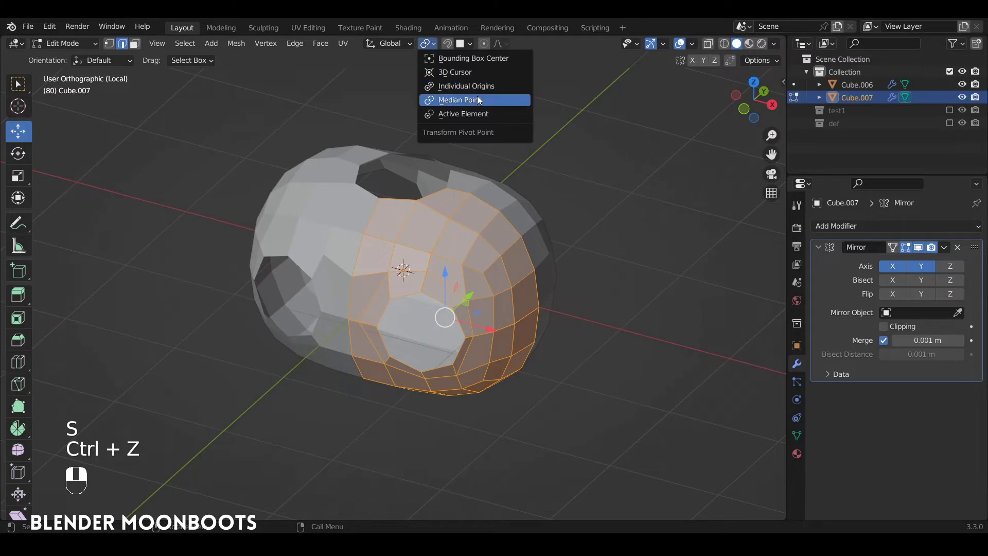
left_click(484, 85)
key("s")
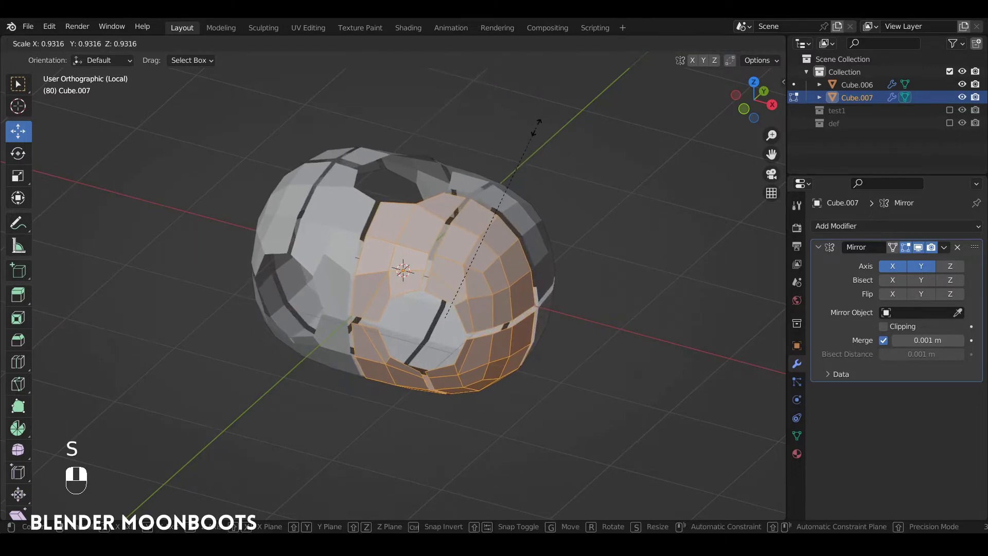
left_click(540, 157)
middle_click_drag(540, 156, 493, 148)
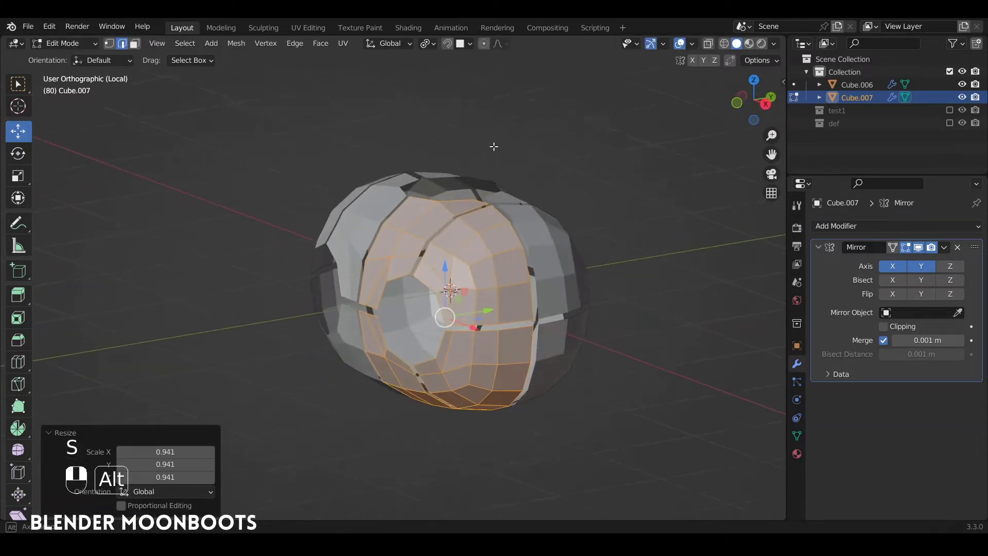
scroll(572, 157, "up", 4)
middle_click_drag(572, 157, 585, 187, "ctrl+alt")
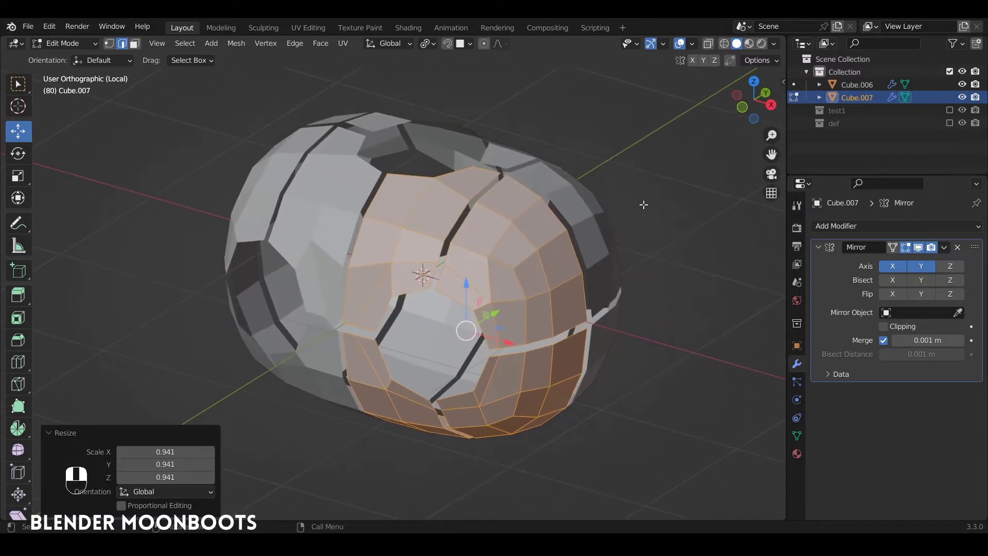
- Add a Solidify modifier to the panel shell with a thickness of -0.1094 m
left_click(833, 227)
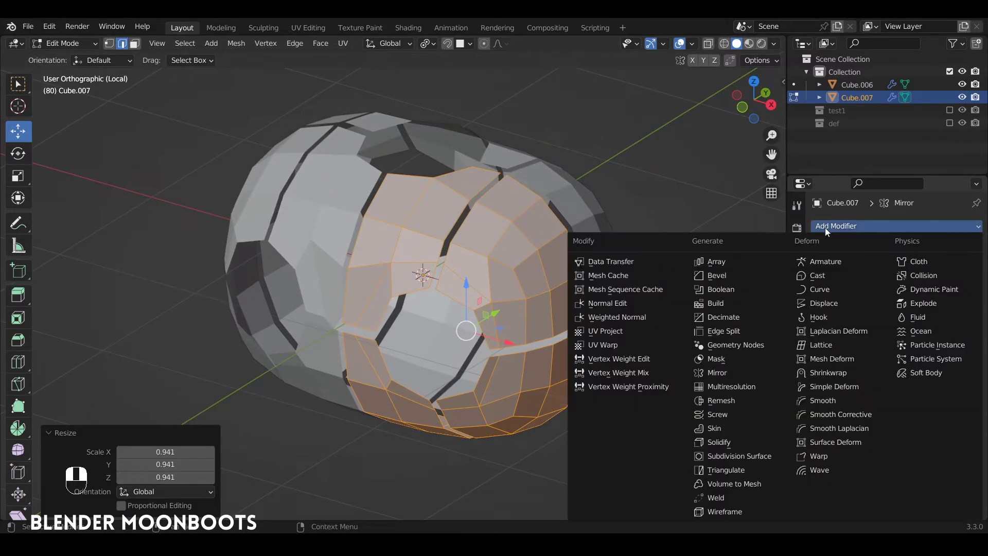
left_click(749, 442)
left_click_drag(884, 428, 816, 446)
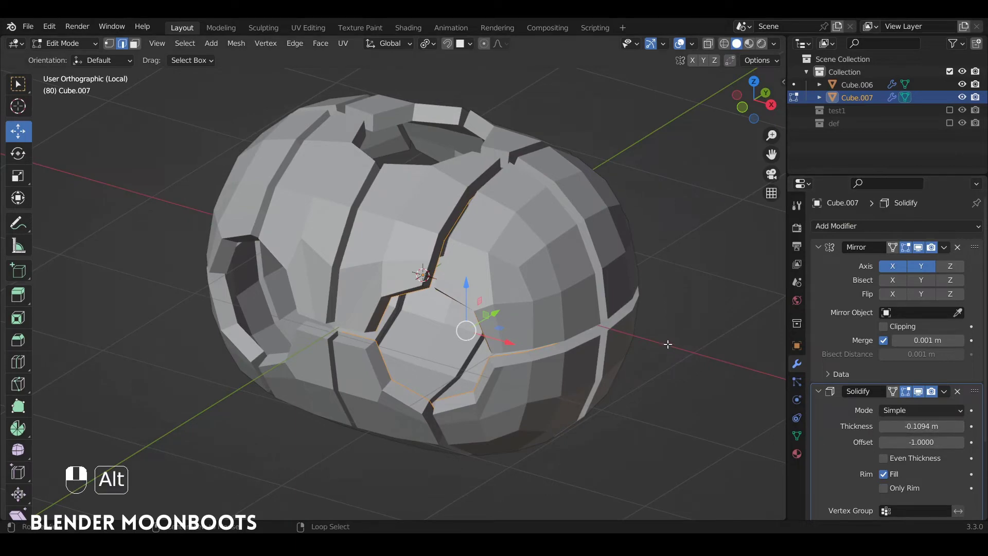
left_click_drag(667, 344, 648, 306, "alt")
- Collapse the Mirror and Solidify modifiers and add a Subdivision Surface modifier after them
left_click(818, 247)
left_click(818, 263)
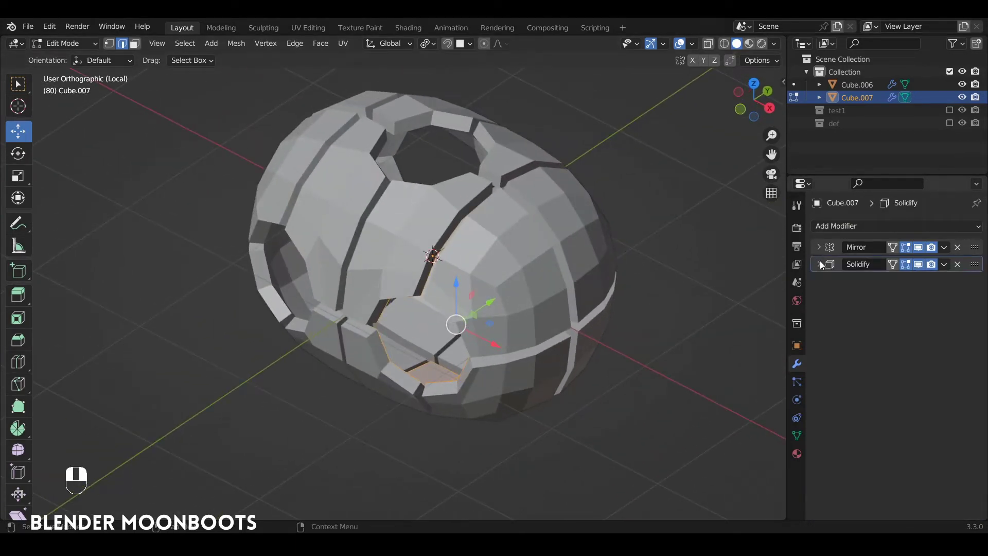
left_click(842, 231)
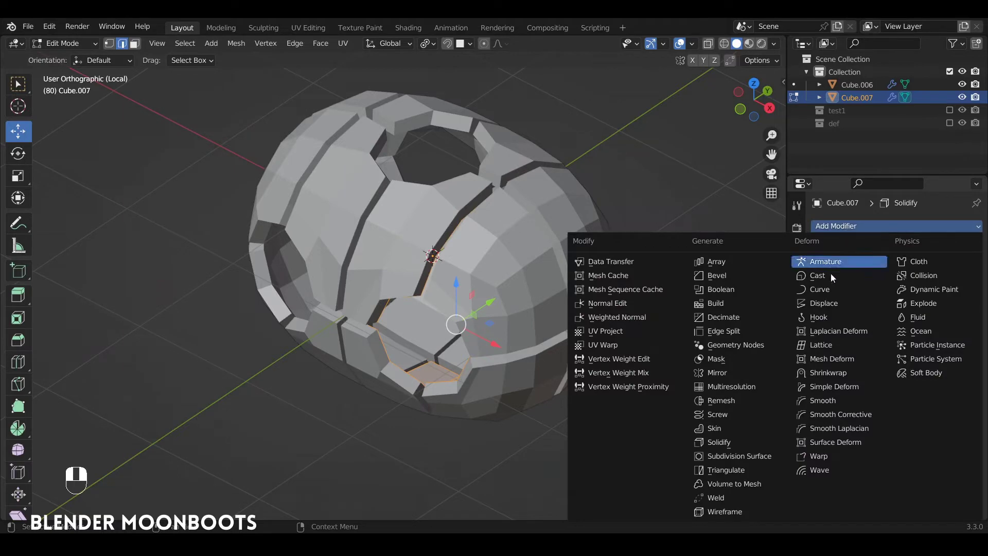
left_click(759, 456)
left_click_drag(653, 319, 530, 245, "alt")
- Apply Shade Smooth to the shell in Object Mode and set the Subdivision viewport level to 2
key("Tab")
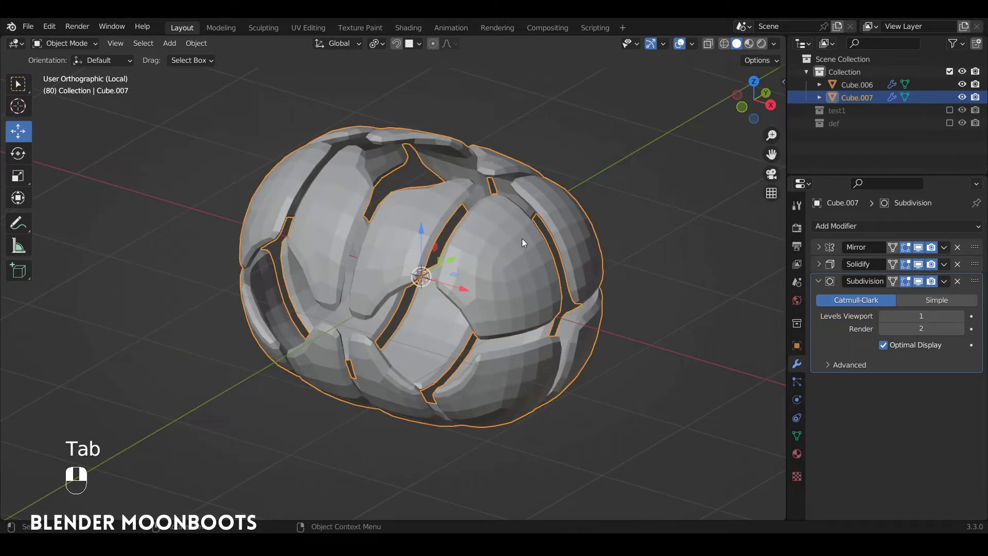
right_click(524, 237)
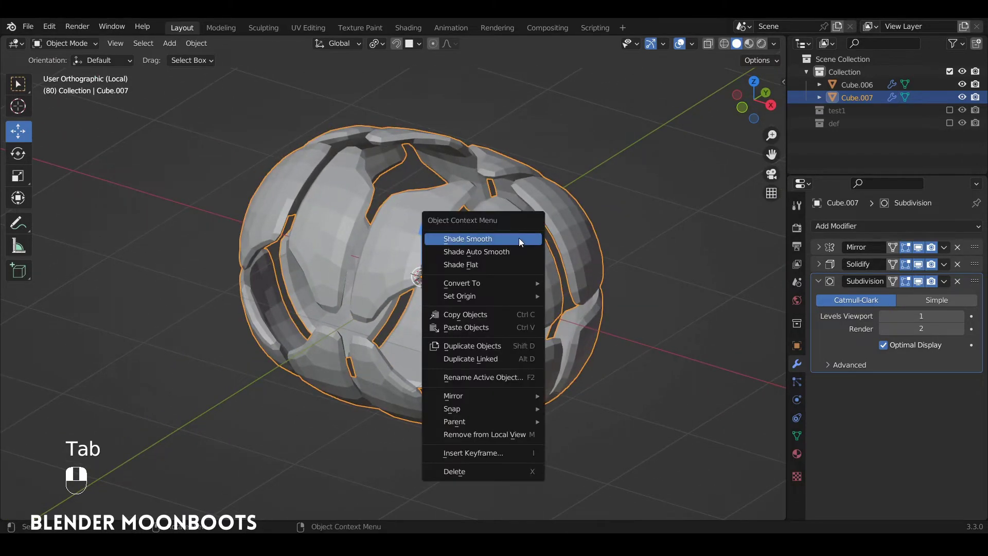
left_click(518, 238)
left_click_drag(524, 243, 571, 291, "alt")
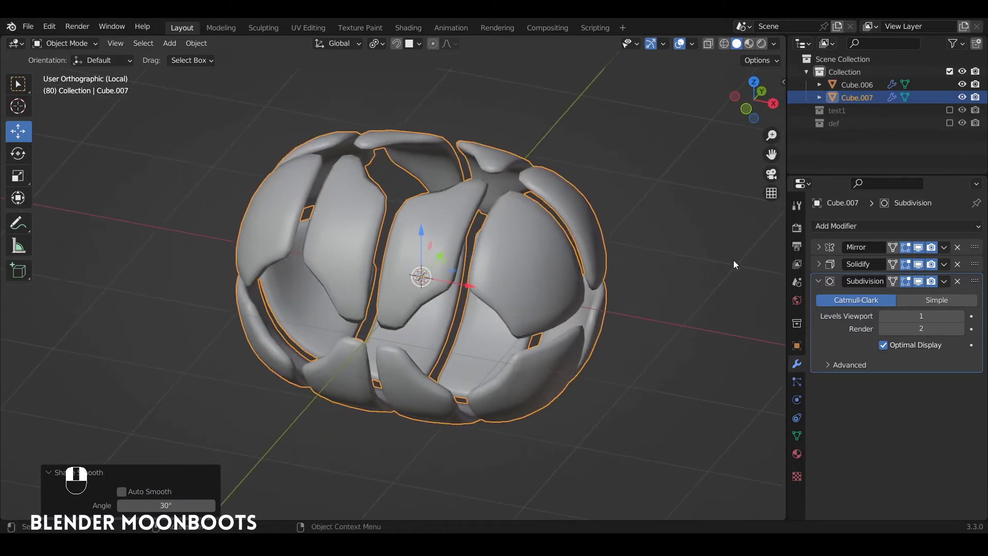
left_click(961, 315)
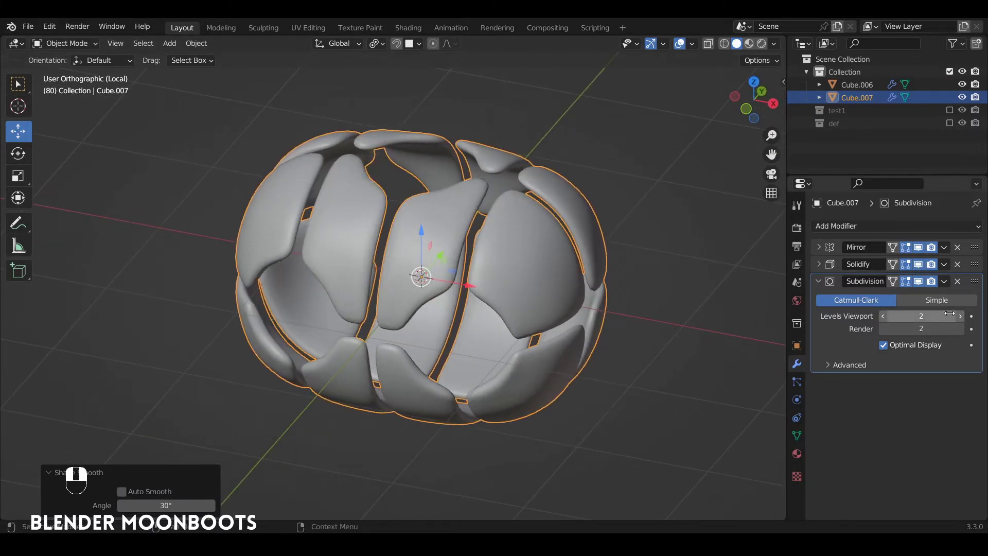
left_click_drag(556, 267, 539, 233, "alt")
left_click_drag(435, 215, 452, 233, "alt")
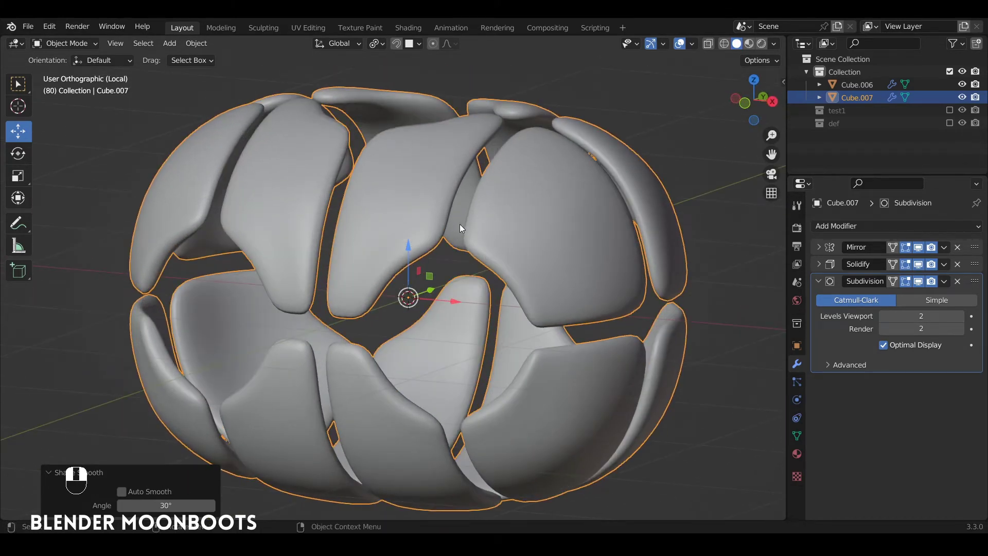
left_click_drag(518, 282, 571, 286, "alt")
- Disable the viewport display of the Solidify and Subdivision modifiers and enter Edit Mode on the shell
left_click(918, 264)
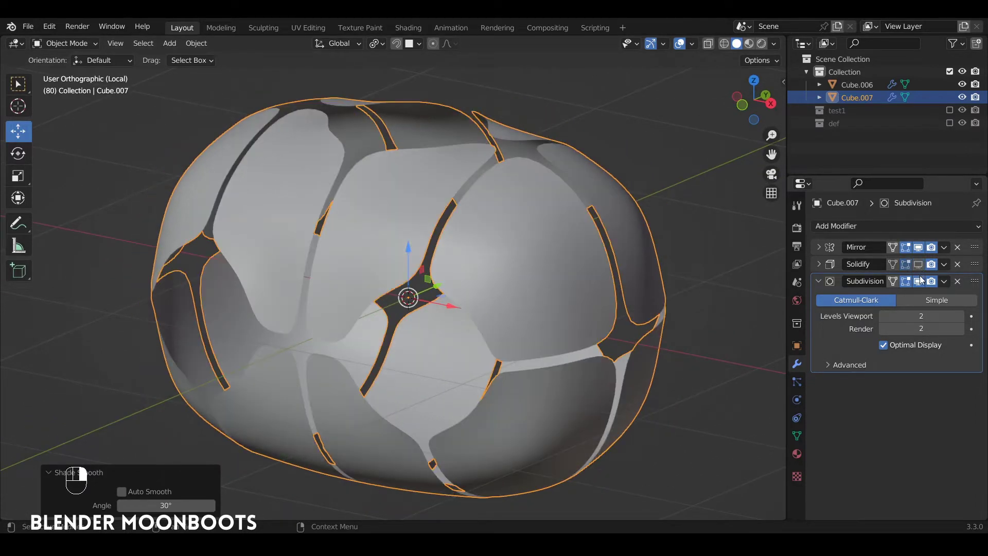
left_click(918, 281)
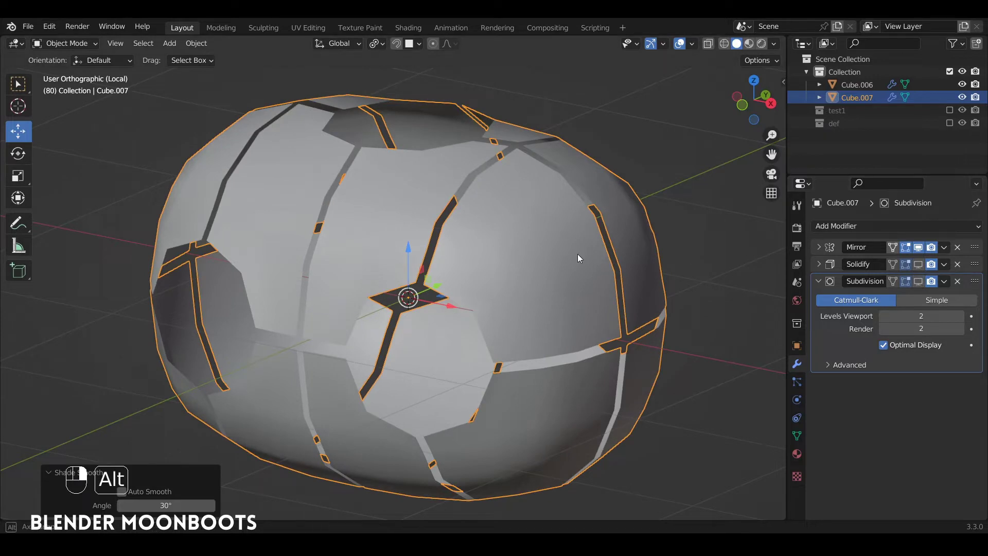
left_click_drag(577, 254, 465, 252, "alt")
key("Tab")
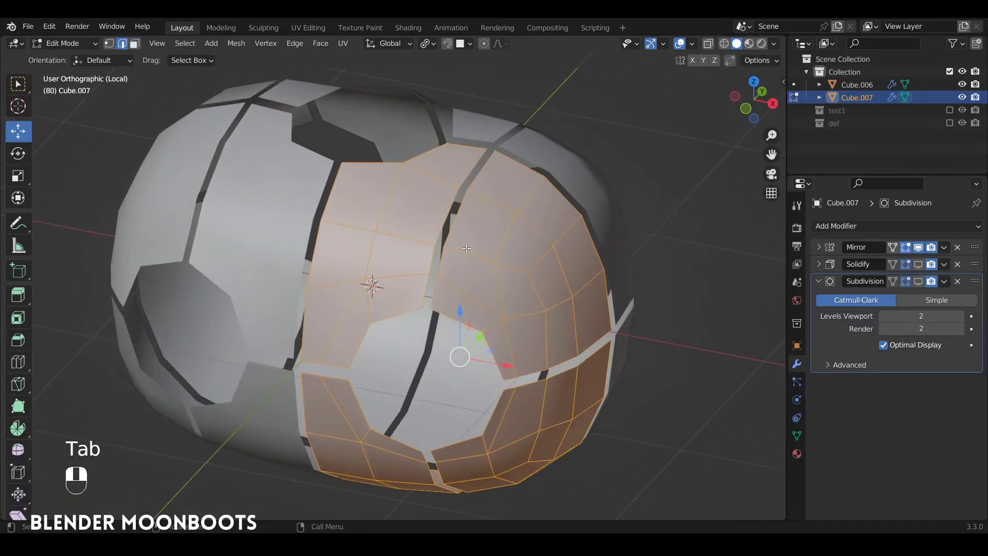
- Add support loop cuts to the upper end panel close to its inner gap edge and its side opening edge
key("ctrl+r")
left_click(465, 252)
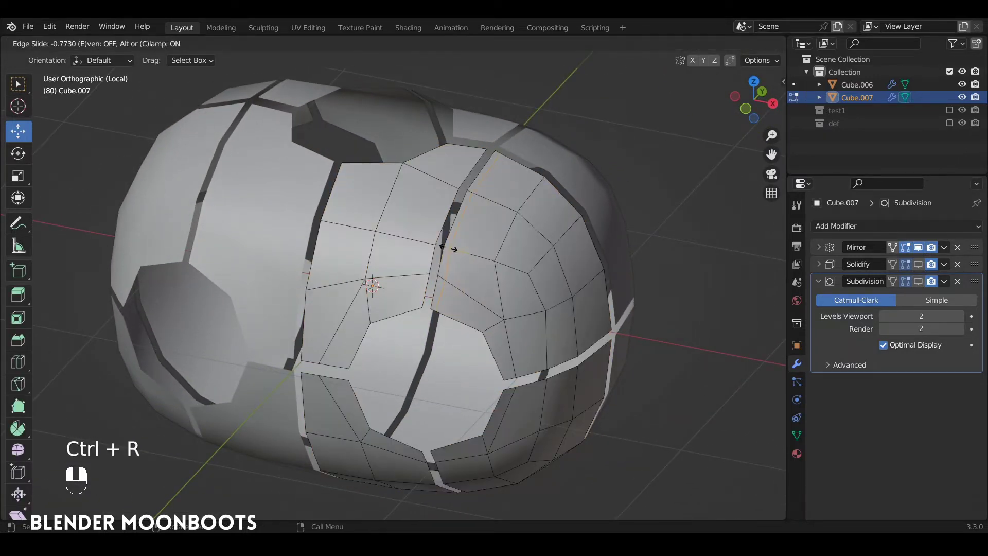
left_click(448, 248)
key("ctrl+r")
left_click(489, 325)
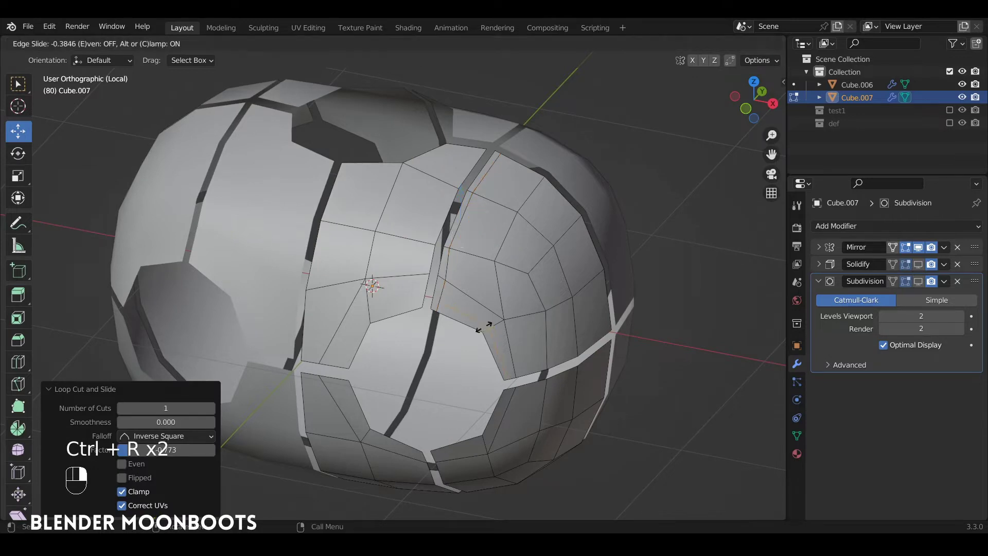
left_click(477, 330)
- Add support loop cuts to the upper end panel close to its lower edge and its outer mirror seam edge
key("ctrl+r")
left_click(502, 364)
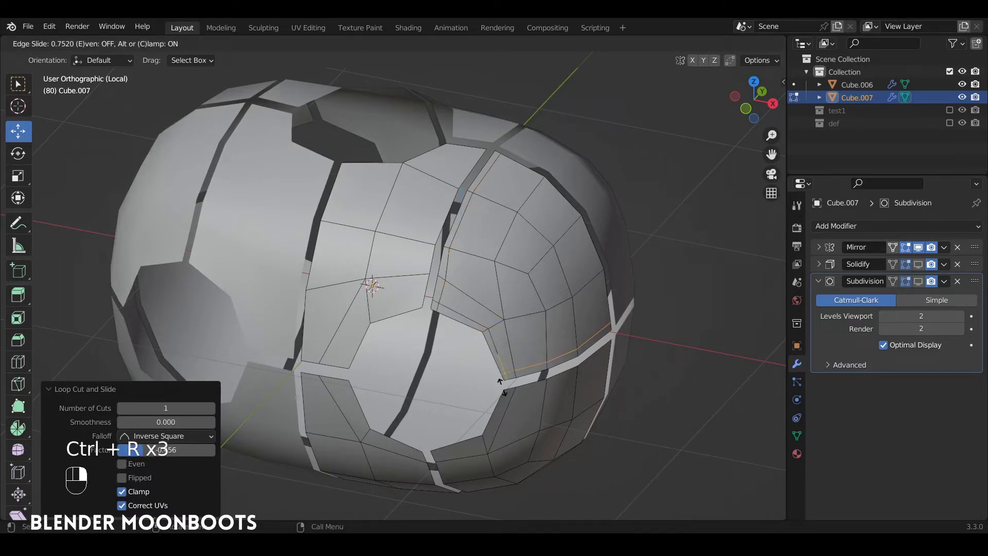
left_click(502, 387)
middle_click_drag(591, 278, 555, 278)
key("ctrl+r")
left_click(574, 197)
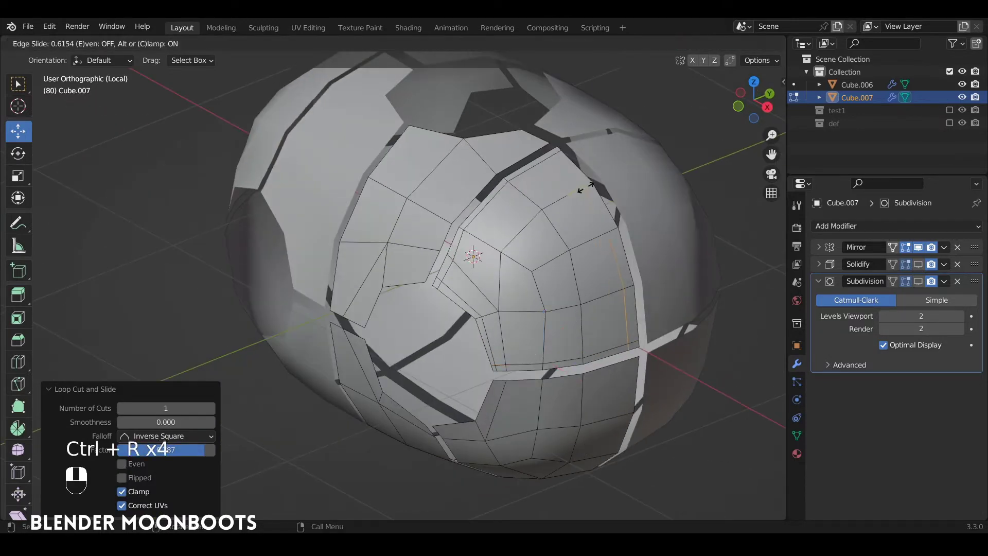
left_click(591, 184)
left_click_drag(591, 186, 641, 189, "alt")
- Add loop cuts to the upper inner panel close to the gap beside the end panel and along its short upper edge
key("ctrl+r")
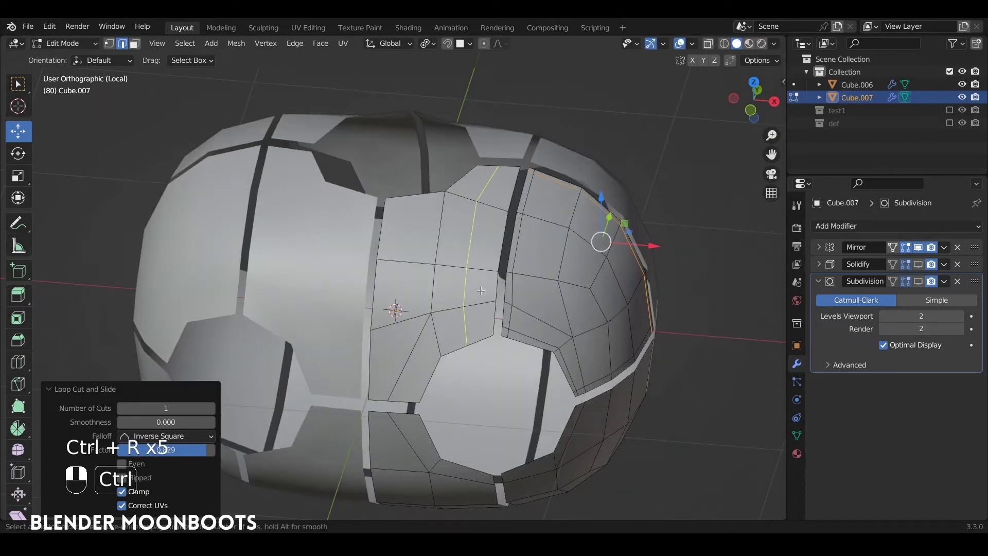
left_click(486, 299)
left_click(509, 298)
key("ctrl+r")
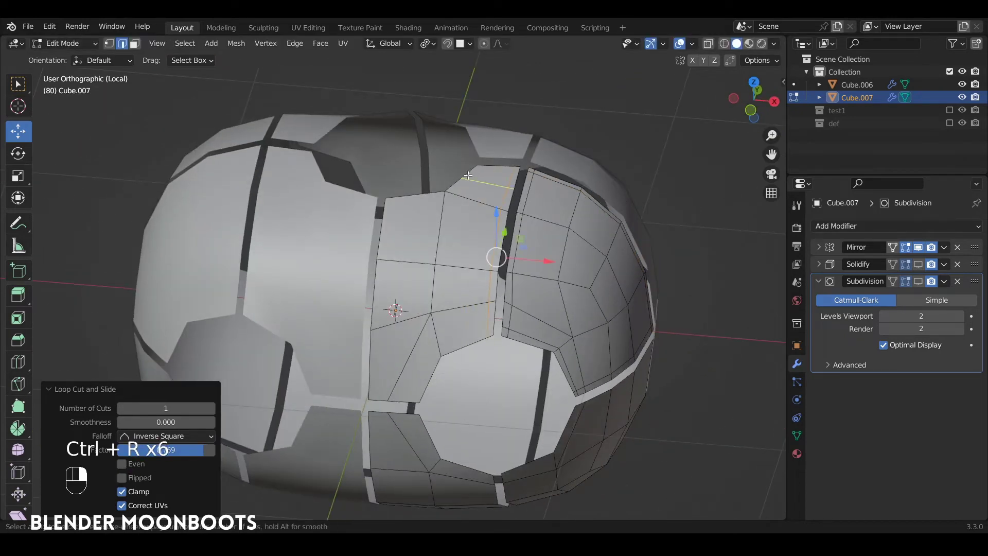
left_click(473, 162)
right_click(472, 162)
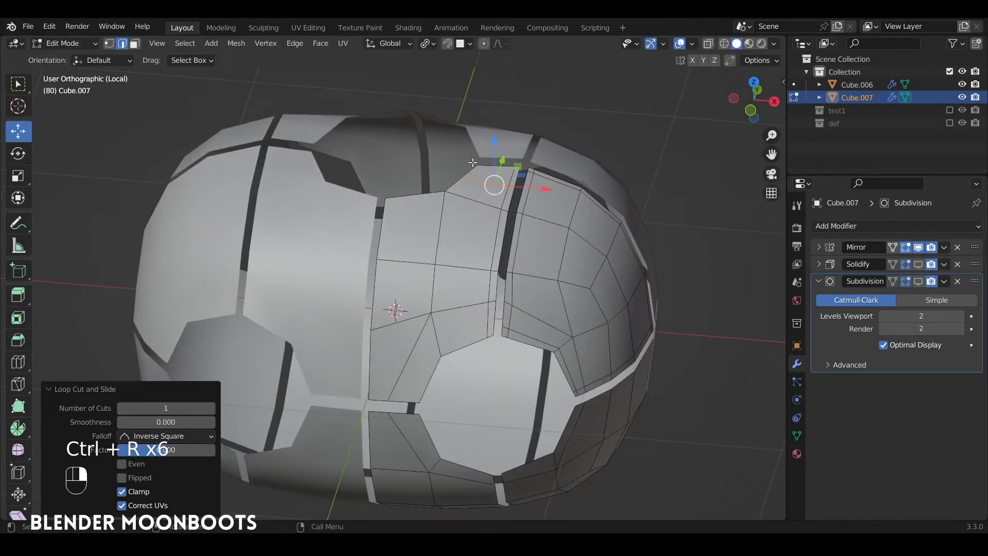
left_click(543, 167)
- Add support loop cuts to the upper inner panel close to its central seam, its lower edge and its side opening edge
key("ctrl+r")
left_click(413, 208)
left_click(374, 208)
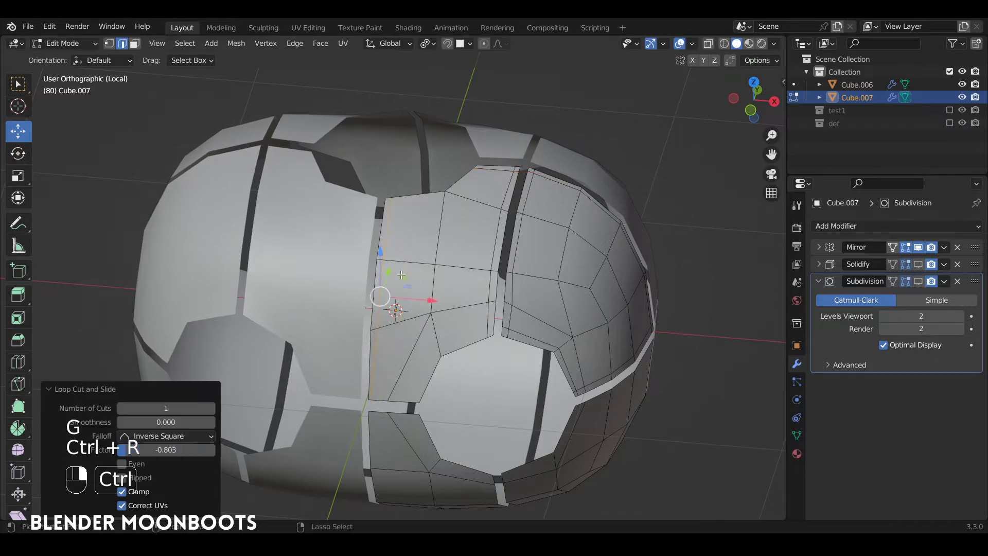
key("ctrl+r")
left_click(373, 370)
left_click(372, 398)
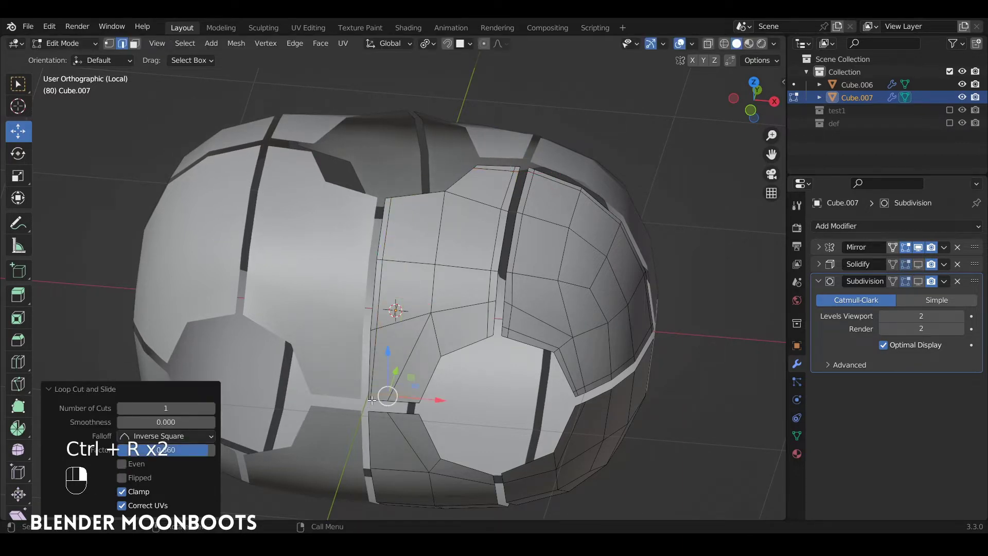
key("ctrl+r")
left_click(441, 345)
left_click(449, 360)
- Try a loop cut next to the upper inner panel's top opening edge, and undo it
left_click_drag(450, 360, 398, 486, "alt")
scroll(380, 329, "up", 5)
left_click_drag(369, 281, 363, 288, "alt")
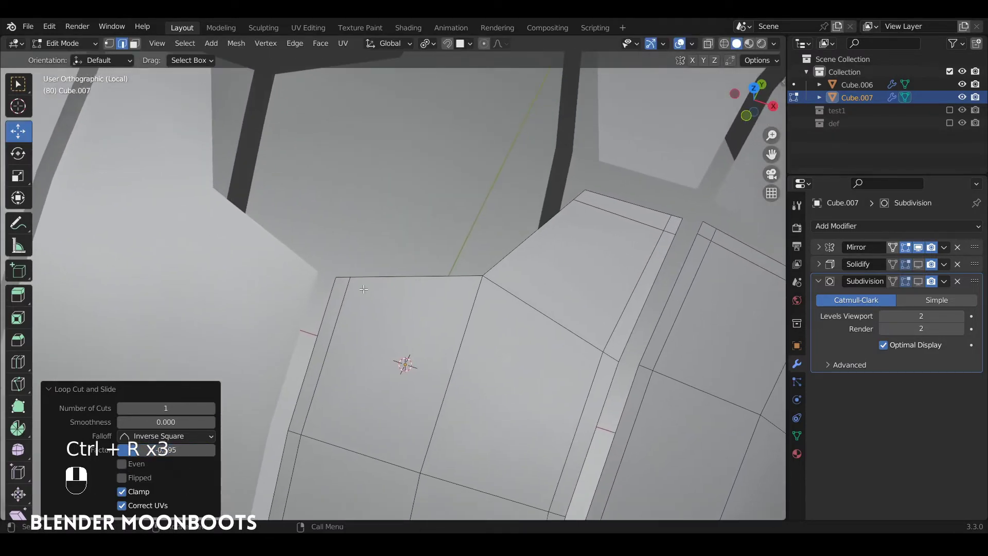
key("ctrl+r")
left_click(334, 296)
left_click(346, 246)
key("ctrl+z")
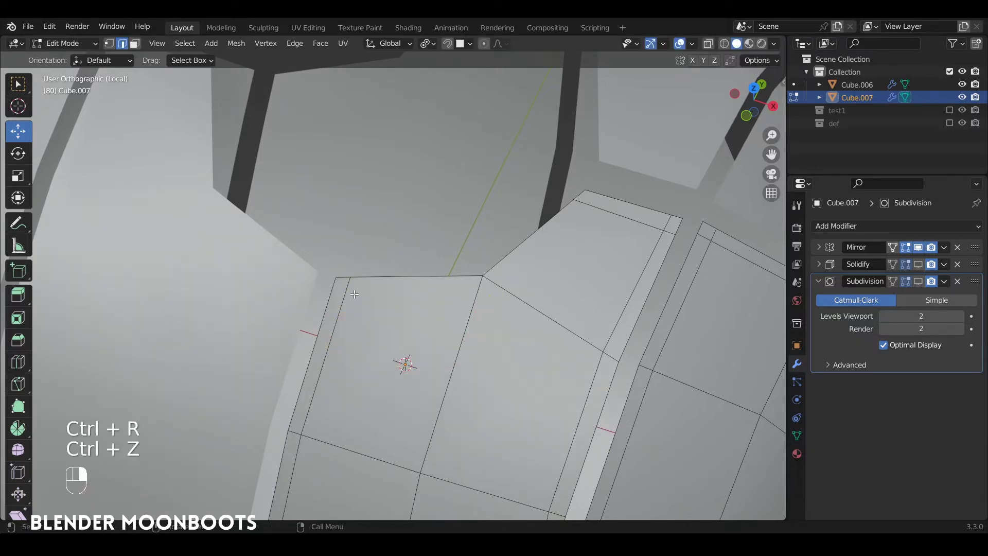
- Knife-cut a support line along the upper inner panel's top opening edge, and add short cuts linking it to the border around the notch corner
key("k")
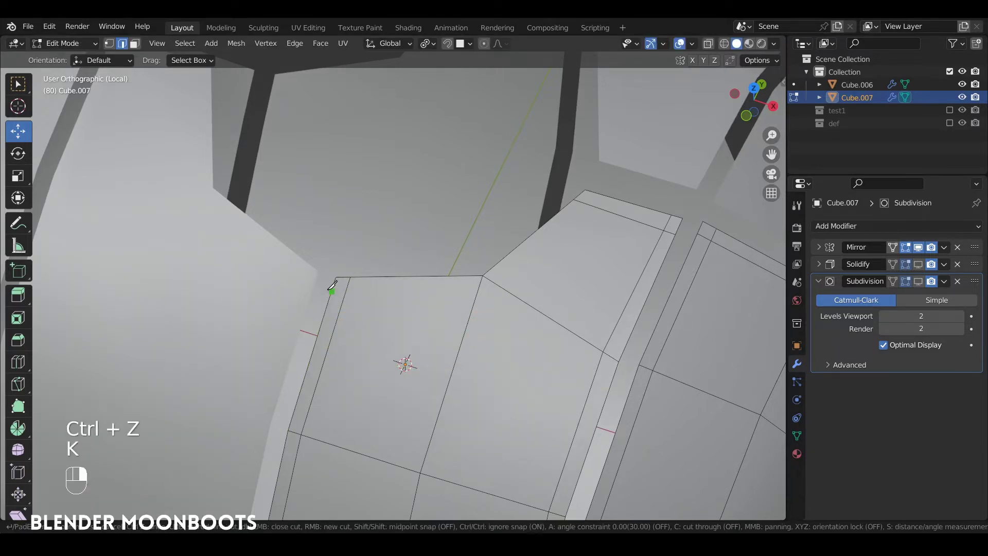
left_click(345, 289)
left_click(505, 286)
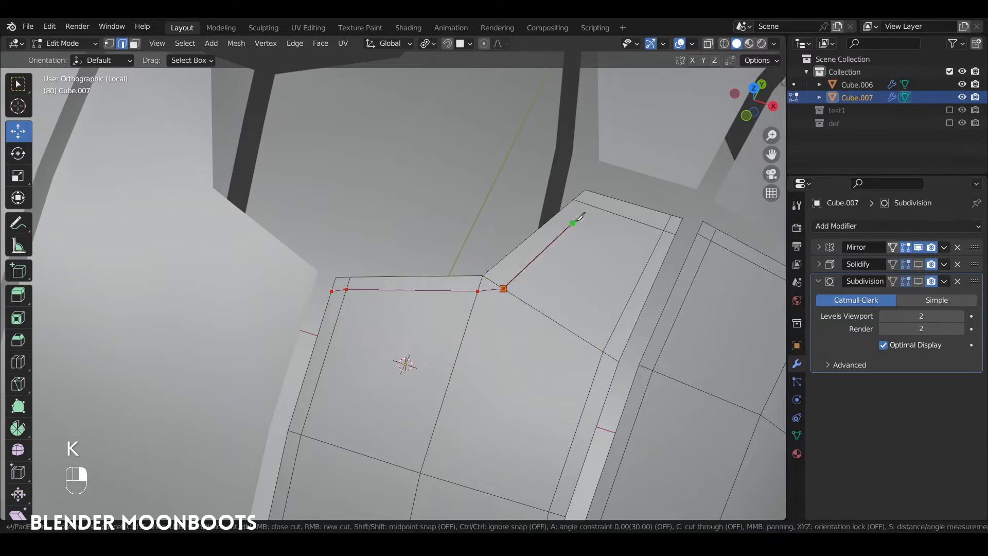
left_click(616, 191)
key("Return")
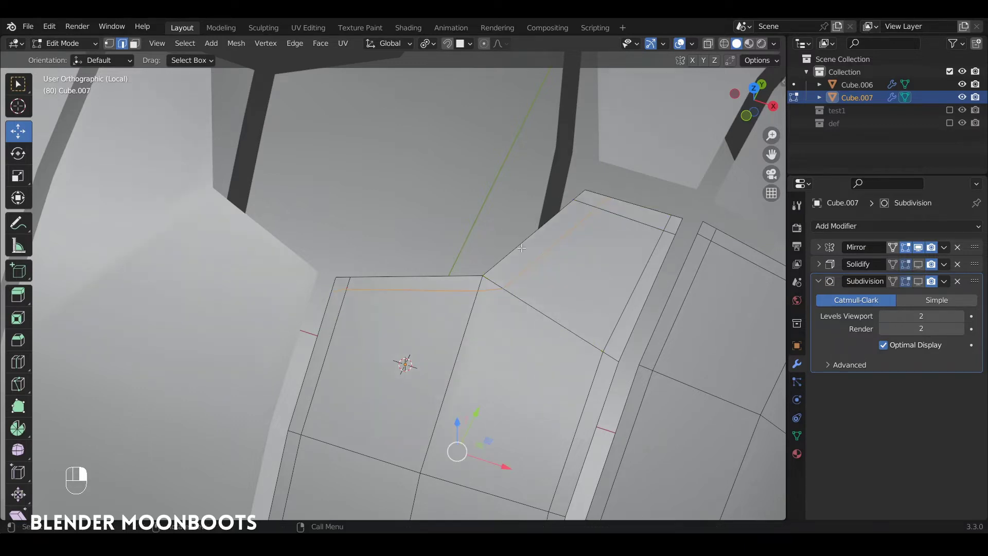
key("k")
left_click(505, 287)
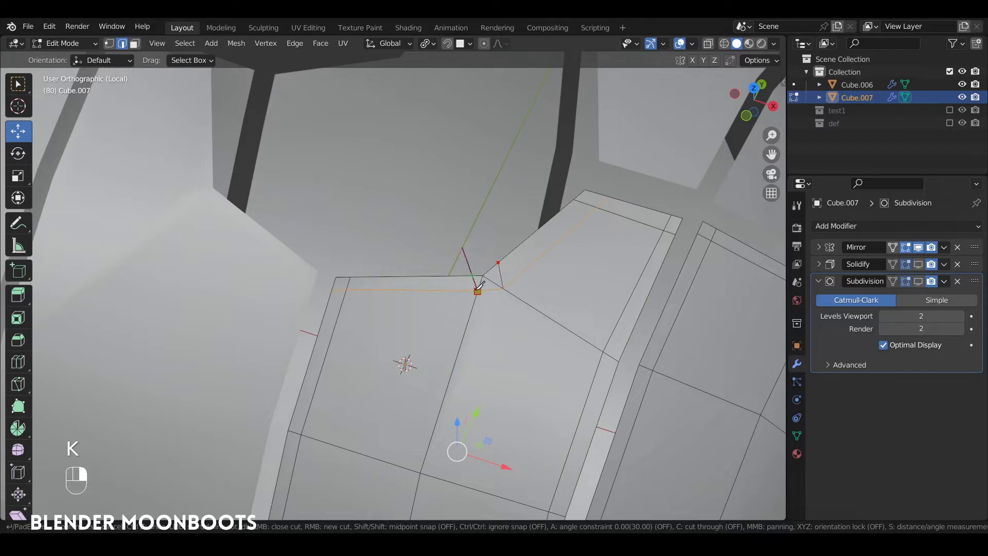
key("Return")
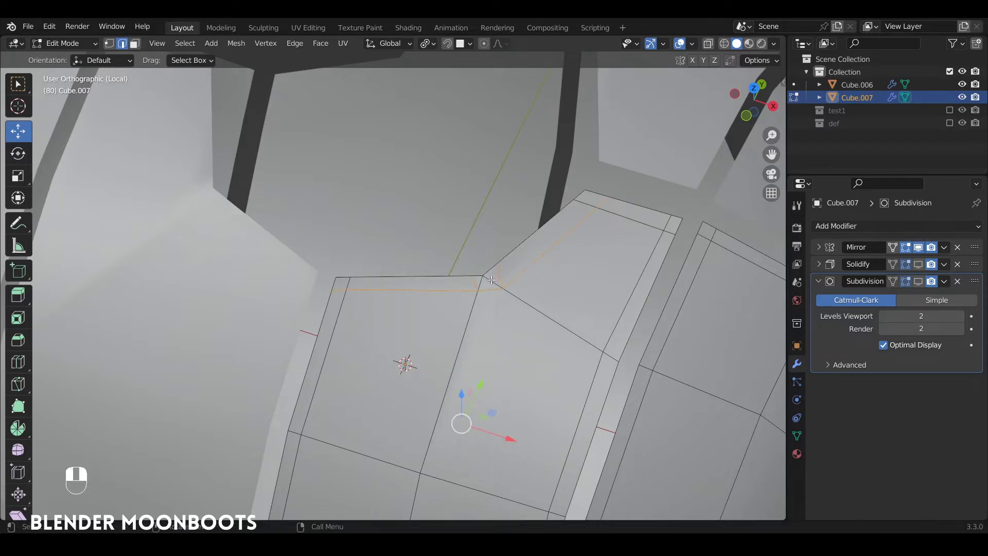
- Dissolve the original edge at the notch corner between the new knife cuts and switch to vertex selection
left_click(491, 280)
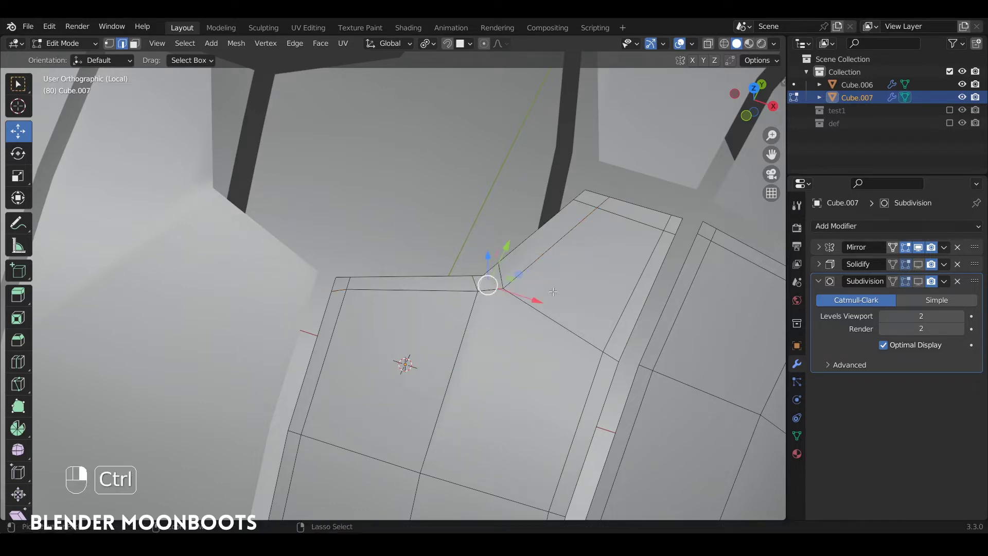
key("ctrl+x")
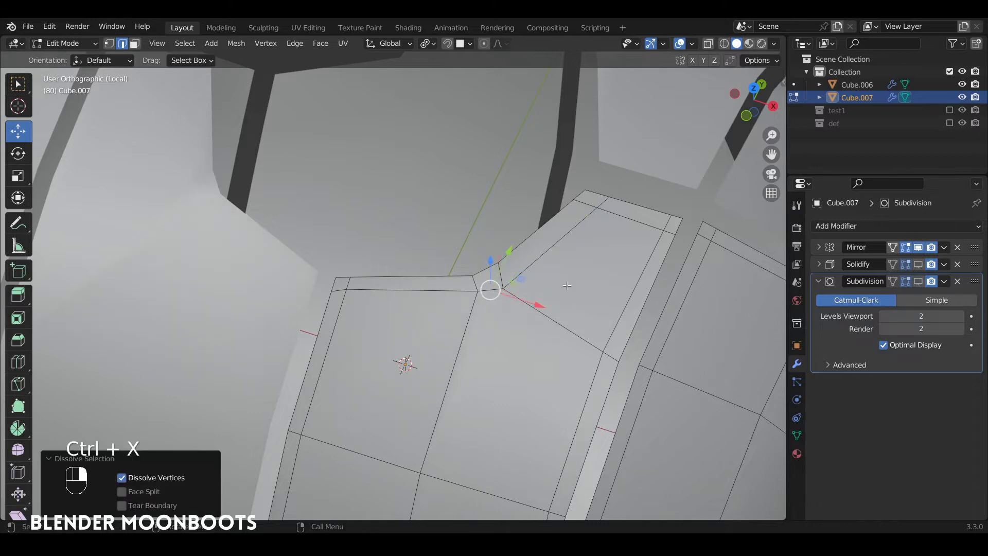
key("1")
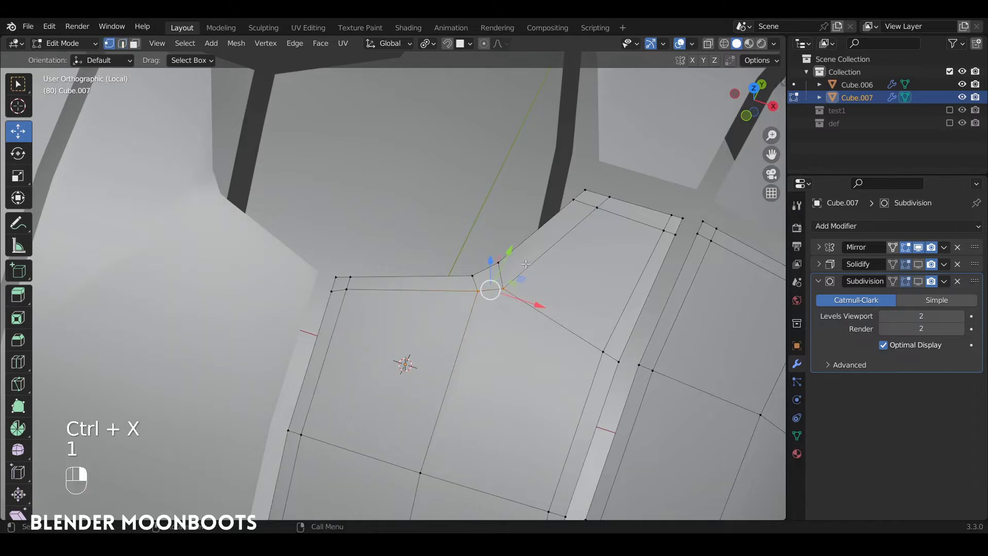
- Slide the notch corner's border vertex and its matching support-line vertex outward along the upper inner panel's slanted opening edge
key("g")
key("g")
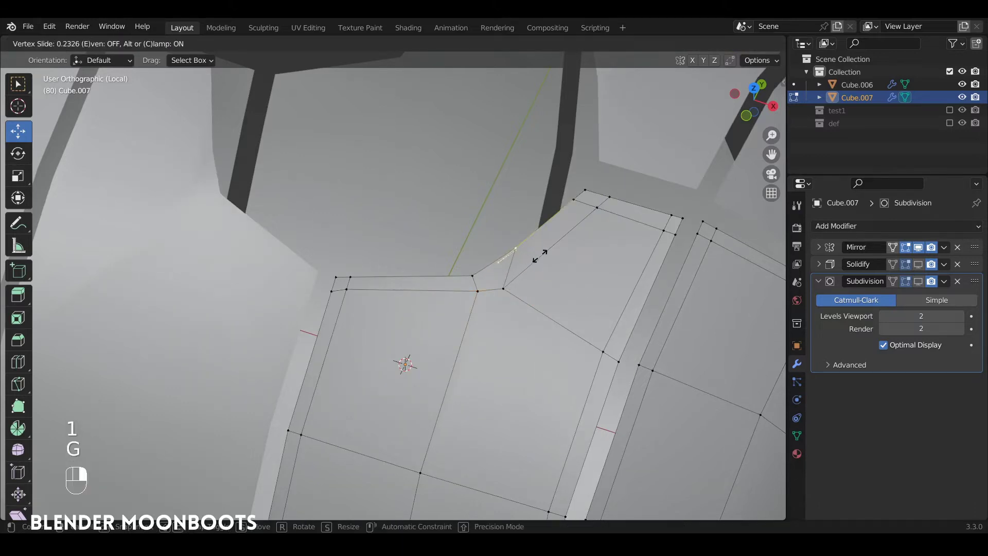
left_click(538, 256)
right_click(503, 287)
key("g")
key("g")
left_click(539, 264)
- Slide the other notch-corner border vertex and its support-line vertex the opposite way, along the straight part of the opening edge
right_click(471, 277)
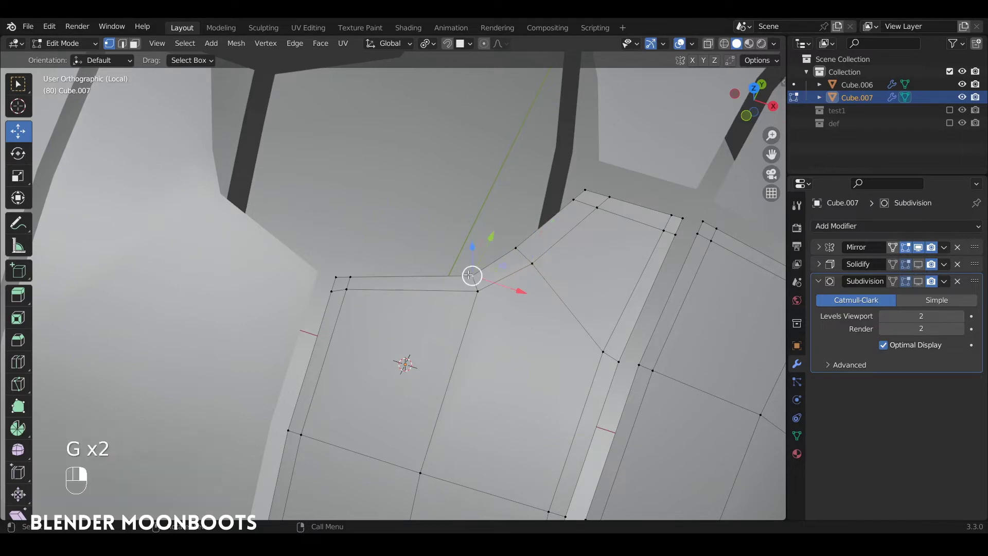
key("g")
key("g")
left_click(435, 276)
right_click(475, 291)
key("g")
key("g")
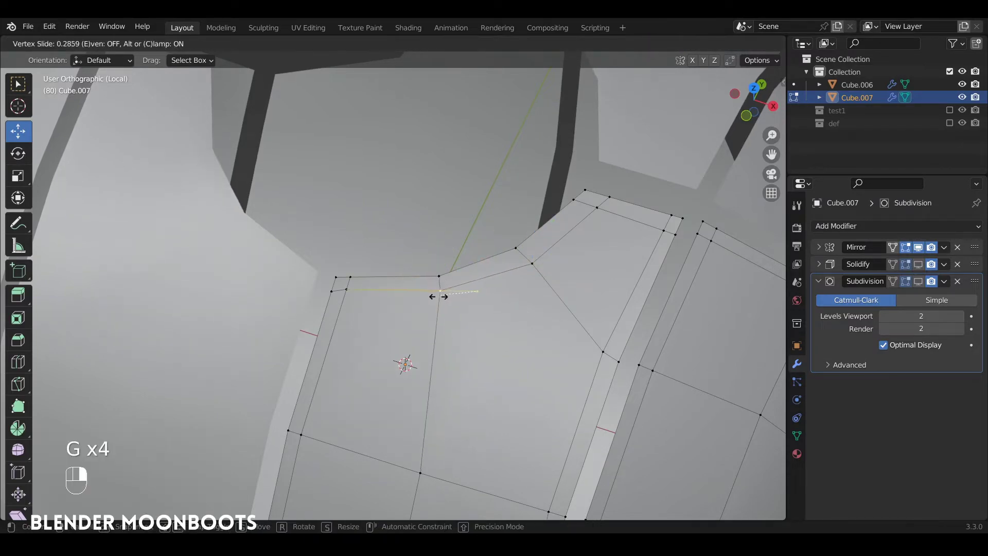
left_click(438, 297)
- Add support loop cuts to the lower inner panel close to its upper edge, its central seam and its side opening edge
scroll(589, 196, "down", 6)
left_click_drag(527, 330, 561, 142, "alt")
scroll(392, 355, "up", 3)
key("ctrl+r")
left_click(361, 374)
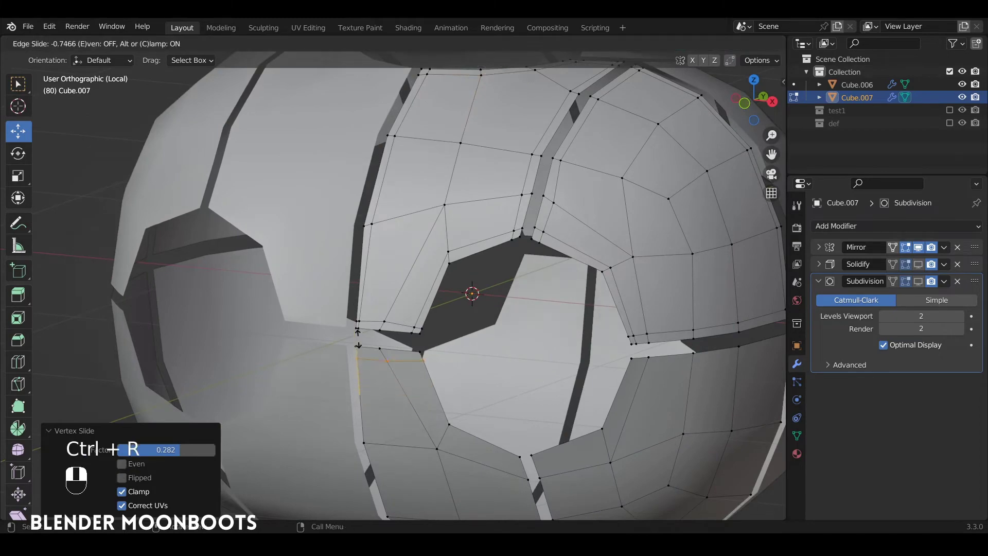
left_click(359, 337)
key("ctrl+r")
left_click(366, 354)
left_click(363, 354)
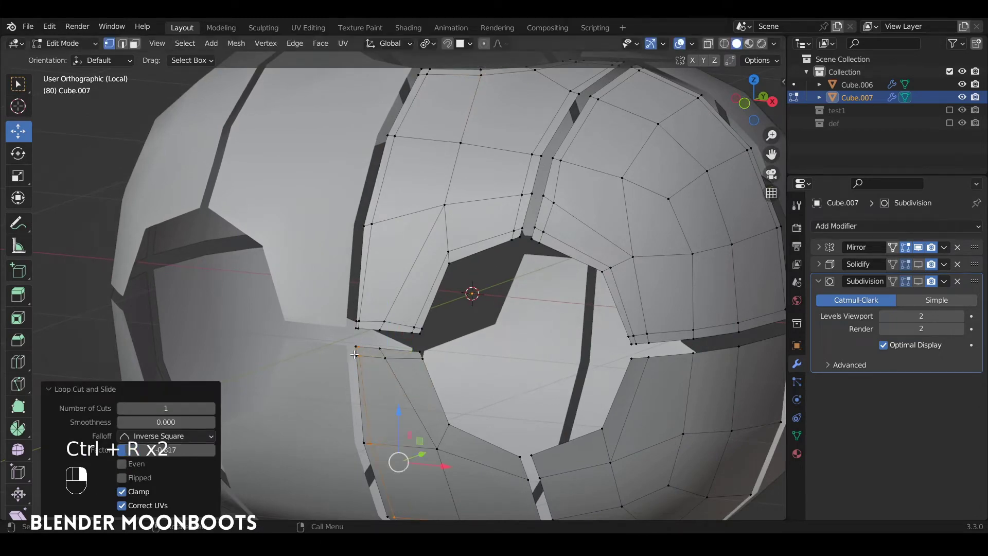
key("ctrl+r")
left_click(408, 353)
left_click(415, 354)
- Add support loop cuts to the lower inner panel along the seam facing the outer panel and along its bottom edge
left_click_drag(515, 470, 540, 198, "ctrl+alt")
key("ctrl+r")
left_click(524, 267)
left_click(541, 271)
key("ctrl+r")
left_click(462, 474)
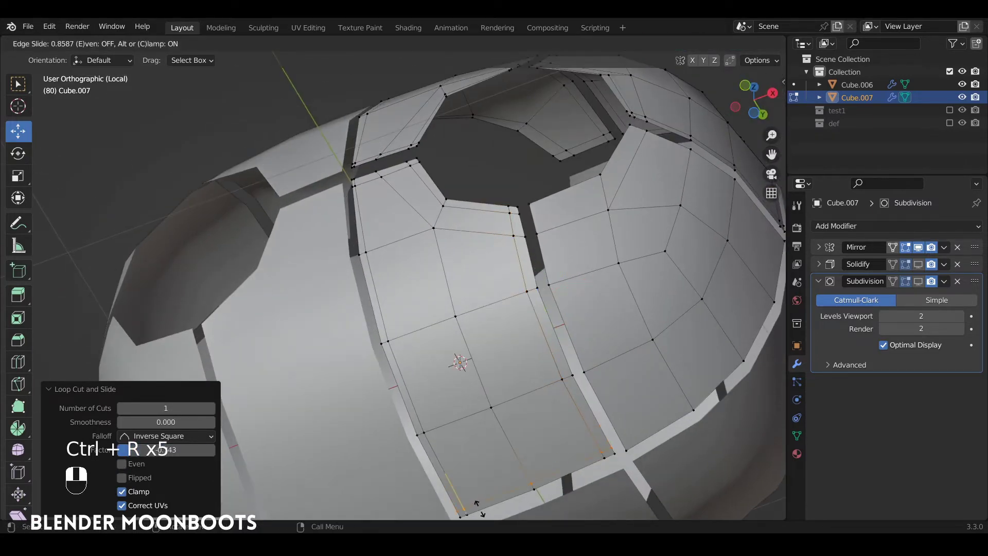
left_click(529, 473)
- Add support loop cuts to the lower outer panel along the seam facing the inner panel and along its opening edge
key("ctrl+r")
left_click(548, 224)
left_click(532, 229)
left_click_drag(540, 226, 556, 186, "alt")
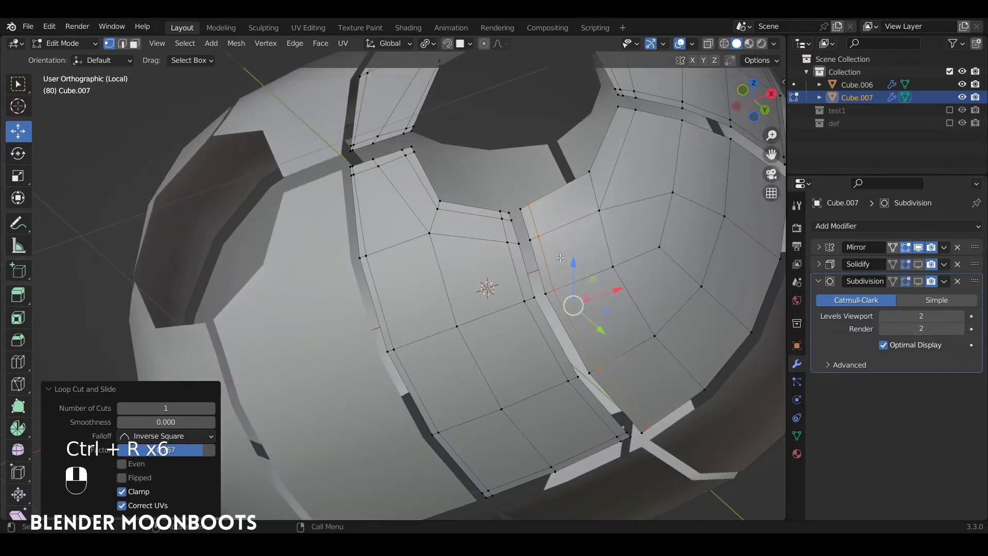
key("ctrl+r")
left_click(585, 180)
key("g")
key("g")
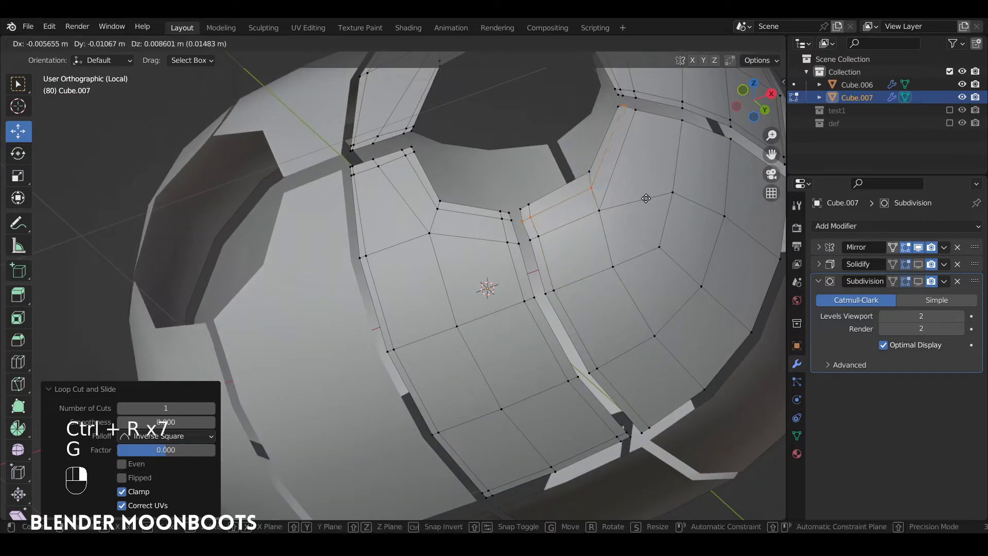
left_click(641, 192)
- Add support loop cuts to the lower outer panel close to its upper edge and its far side edge
left_click_drag(640, 207, 510, 238, "ctrl+alt")
left_click_drag(510, 238, 514, 255, "alt")
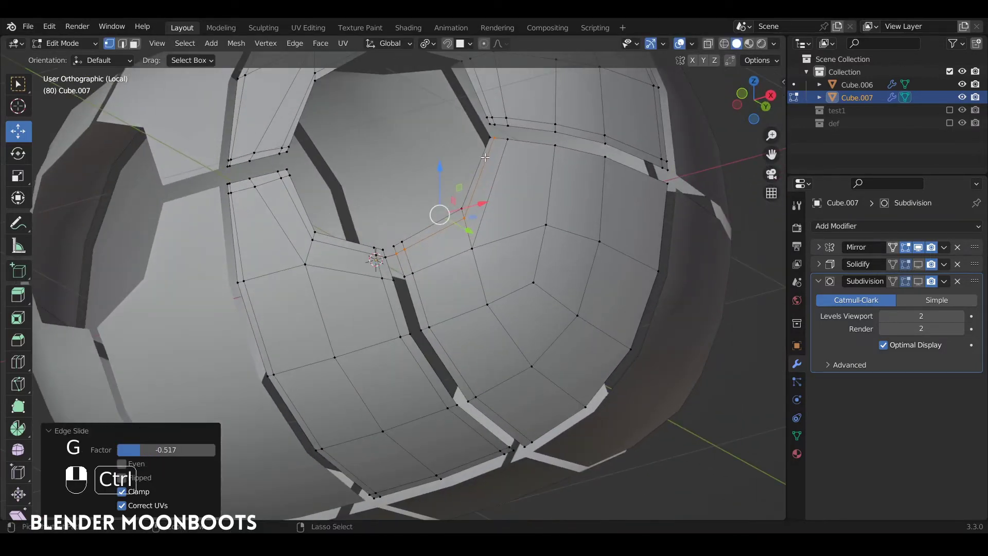
key("ctrl+r")
left_click(481, 157)
left_click(490, 124)
key("ctrl+r")
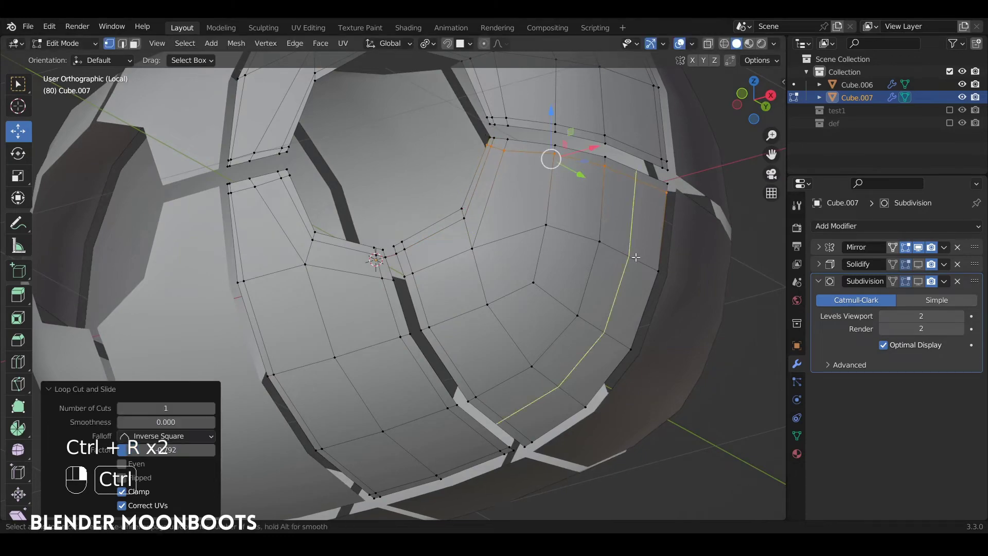
left_click(551, 159)
left_click(660, 270)
- Leave mesh editing and show the shell's Solidify and Subdivision modifiers in the viewport, checking the panels from several angles
left_click_drag(592, 351, 590, 365, "alt")
scroll(596, 329, "down", 1)
left_click_drag(601, 311, 599, 323, "alt")
key("Tab")
scroll(607, 309, "down", 1)
left_click_drag(613, 259, 678, 338, "alt")
left_click(918, 264)
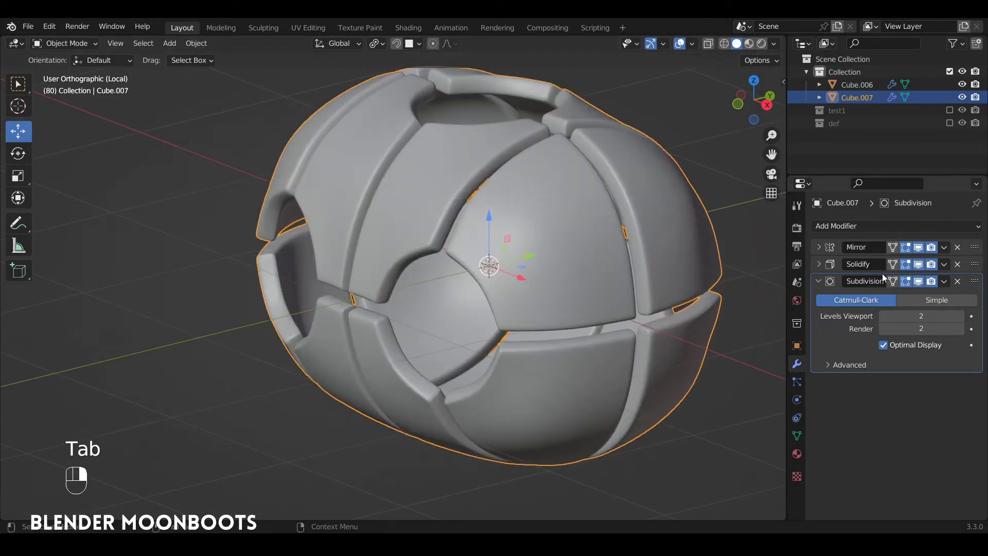
left_click_drag(658, 286, 618, 272, "alt")
left_click_drag(551, 259, 569, 285, "alt")
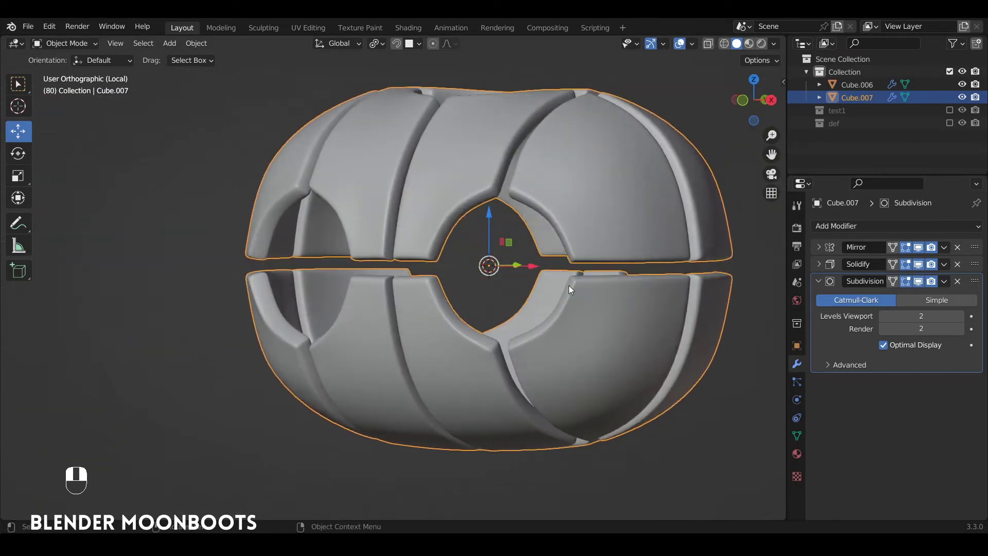
left_click_drag(435, 287, 535, 248, "alt")
- Exit local view to bring back the body and save the file
key("slash")
key("ctrl+s")
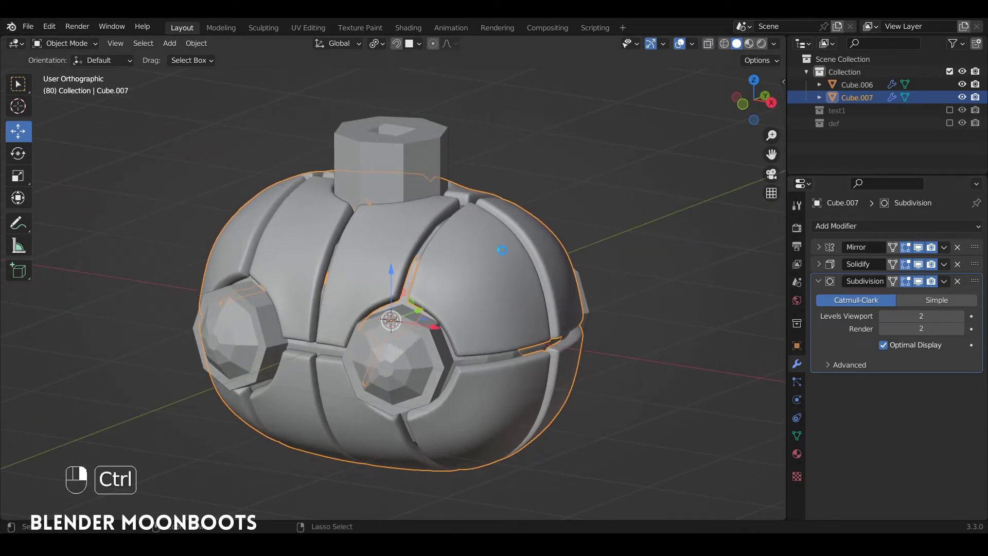
key("ctrl+s")
- Isolate the body with the knobs and neck in local view and give it a Subdivision Surface modifier
left_click(436, 180)
mouse_move(437, 181)
left_mouse_down("alt")
mouse_move(452, 153)
mouse_move(446, 205)
mouse_move(434, 205)
mouse_move(446, 180)
left_mouse_up("alt")
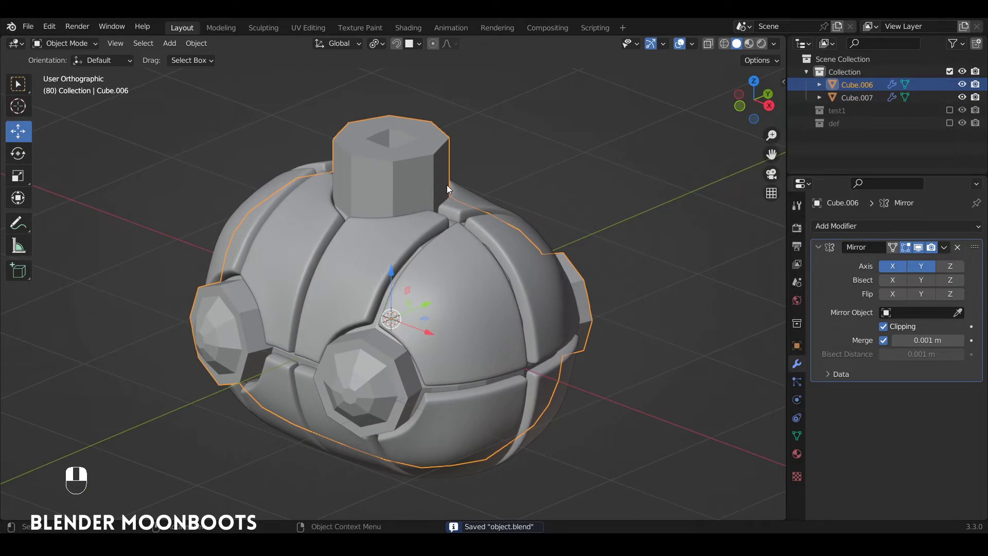
key("slash")
left_click_drag(464, 230, 525, 234, "alt")
left_click(837, 226)
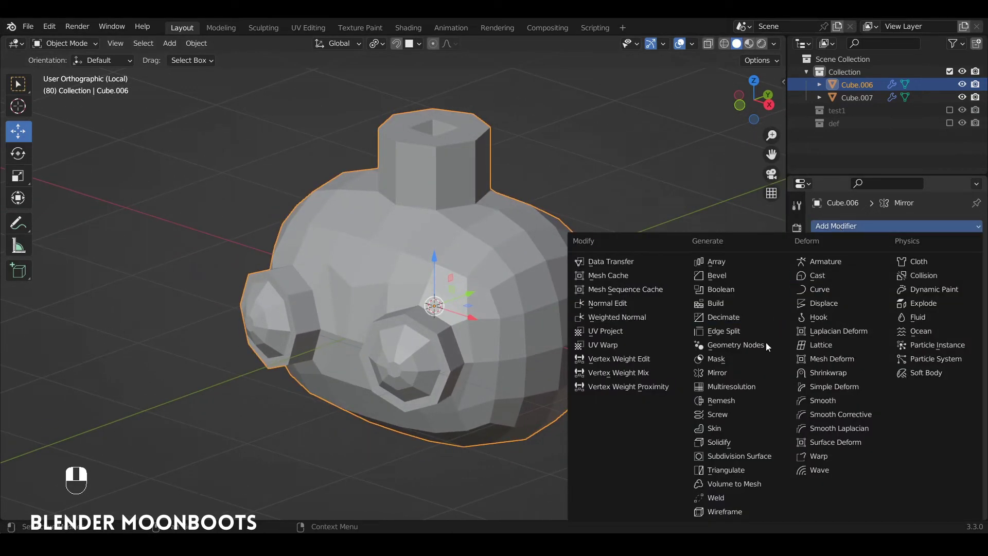
left_click(757, 454)
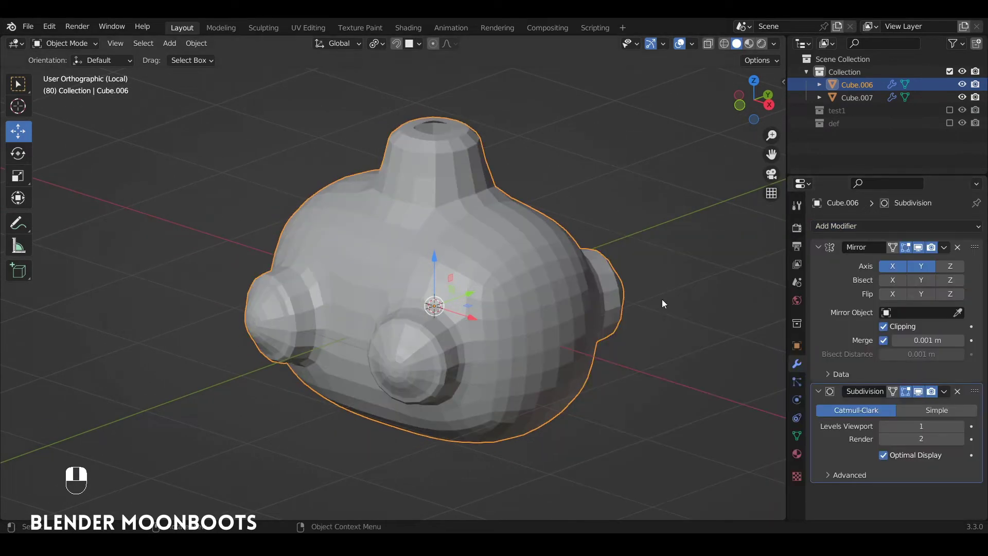
- Shade the body smooth and set its viewport subdivision level to 2
right_click(512, 255)
left_click(501, 258)
mouse_move(502, 258)
left_mouse_down("alt")
mouse_move(514, 282)
mouse_move(501, 288)
left_mouse_up("alt")
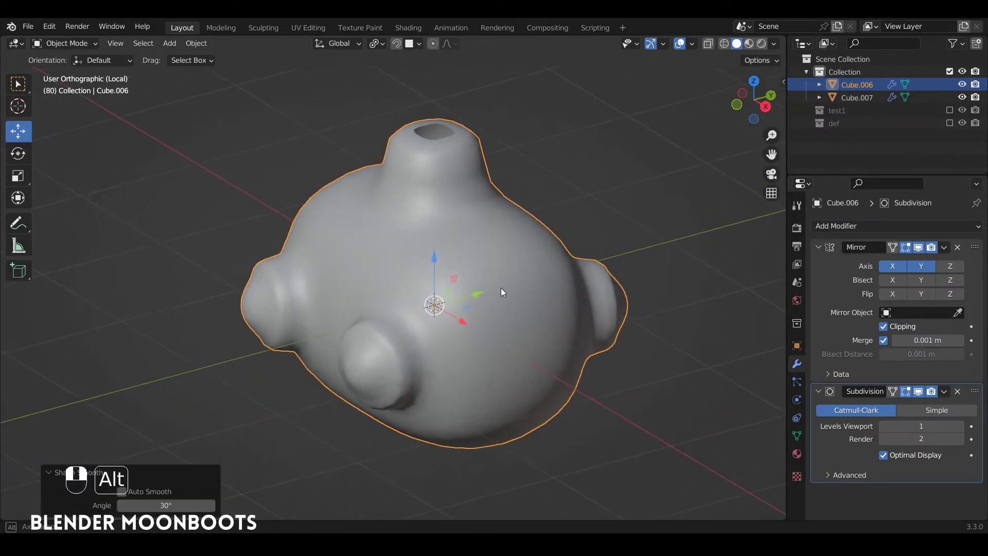
left_click(960, 426)
left_click_drag(622, 344, 543, 249, "alt")
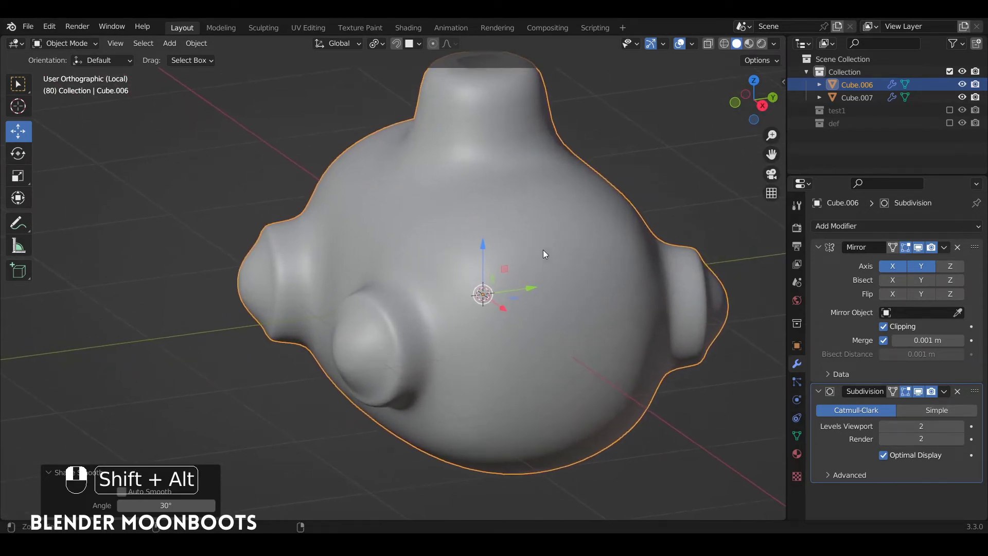
left_click_drag(543, 157, 505, 180, "alt")
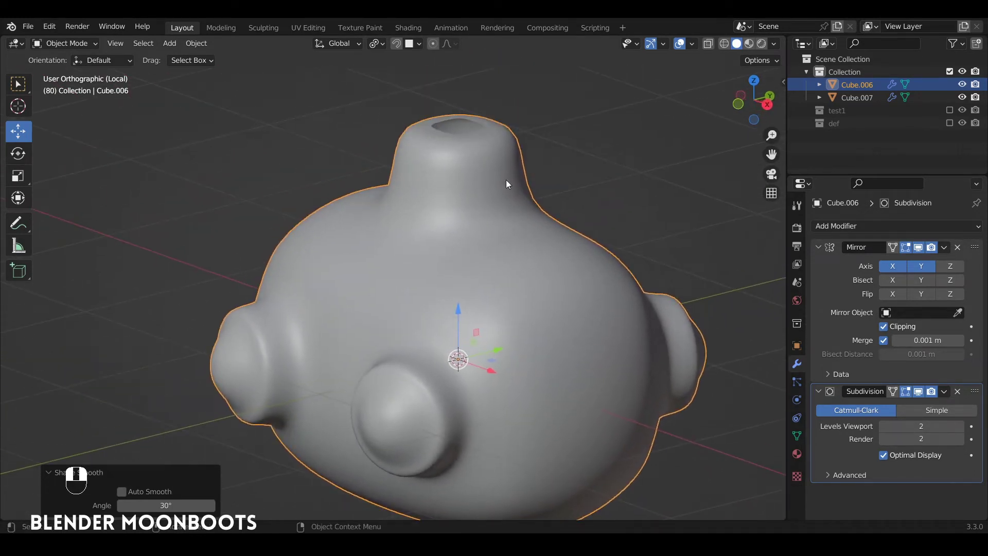
left_click_drag(532, 219, 511, 193, "alt")
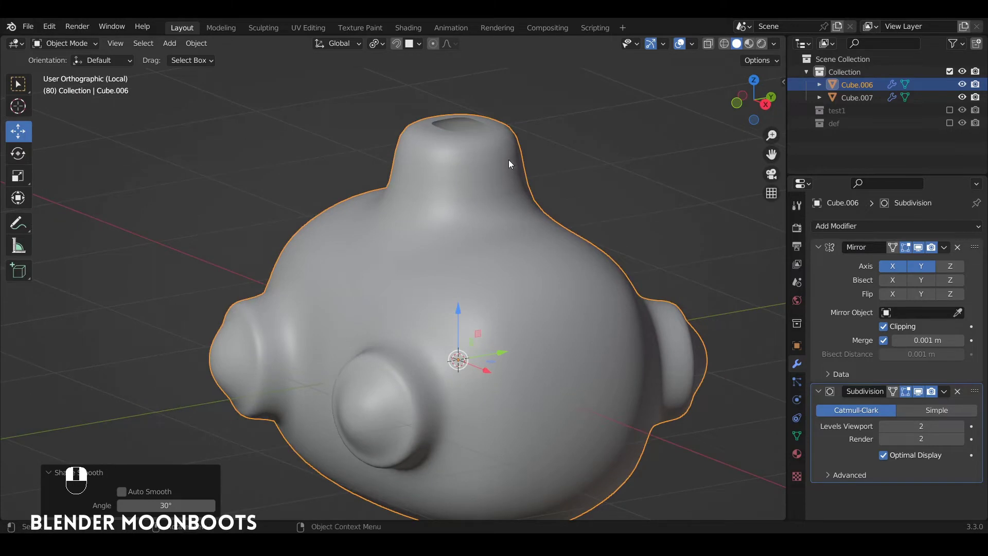
- Turn off the viewport display of the body's subdivision and open its mesh for editing in edge selection
left_click(918, 391)
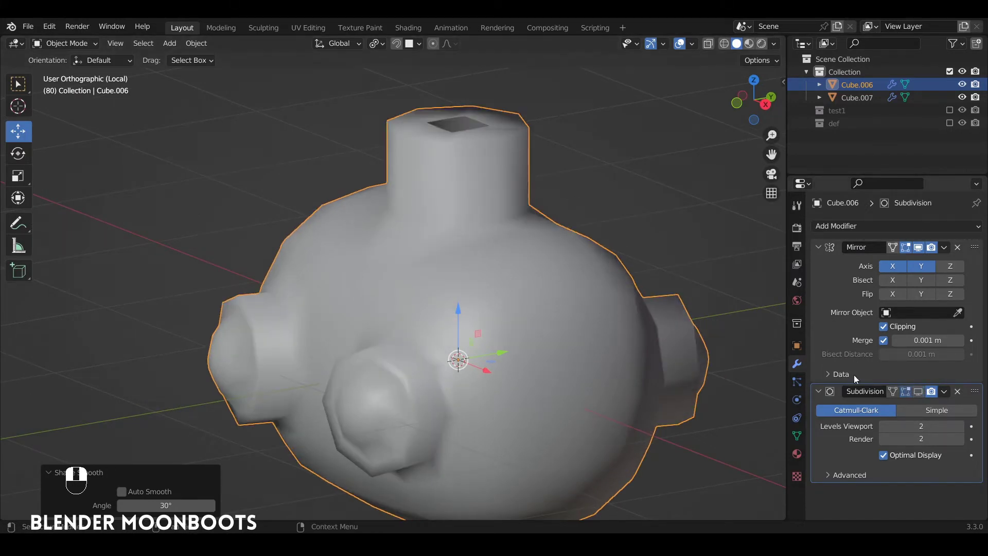
key("Tab")
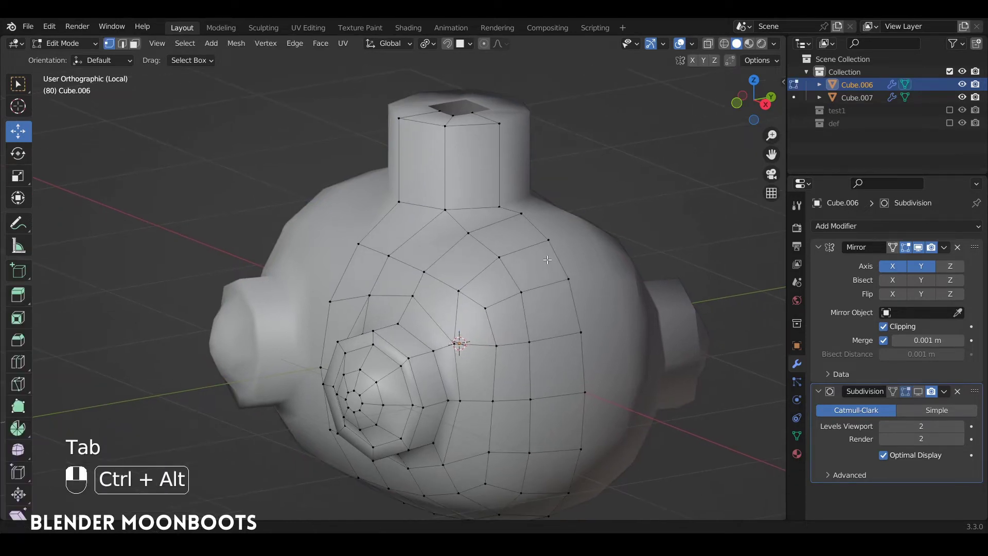
left_click(124, 45)
- Bevel the neck's base edges and the knob's base and outer rim loops with 2 segments and a width of about 0.0321 m
left_click_drag(374, 189, 417, 198, "alt")
left_click(441, 184)
left_click(395, 176, "shift")
left_click_drag(417, 198, 408, 156, "ctrl+alt")
left_click_drag(470, 131, 467, 192, "alt+shift")
left_click_drag(458, 257, 436, 250, "alt")
left_click_drag(436, 250, 418, 241, "ctrl+alt")
left_click_drag(419, 241, 440, 165, "alt+shift")
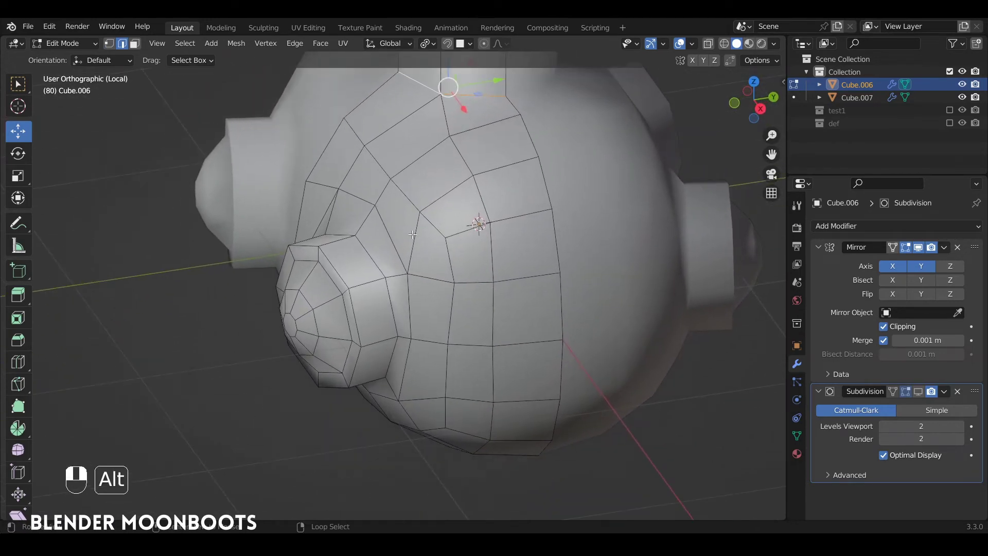
left_click(383, 276, "alt+shift")
left_click_drag(382, 276, 457, 317, "alt")
left_click(367, 278, "alt+shift")
key("ctrl+b")
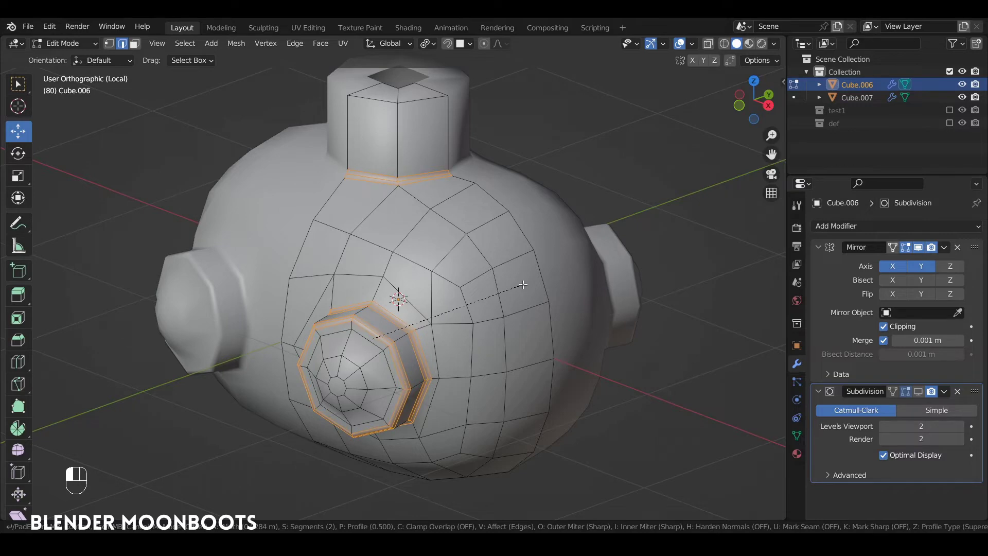
left_click(523, 284)
- Scale the edge loop around the knob's dome by 0.772 and back out by about 1.23, and bevel it 0.0109 m with 2 segments
left_click_drag(523, 284, 486, 286, "alt")
scroll(463, 293, "up", 2)
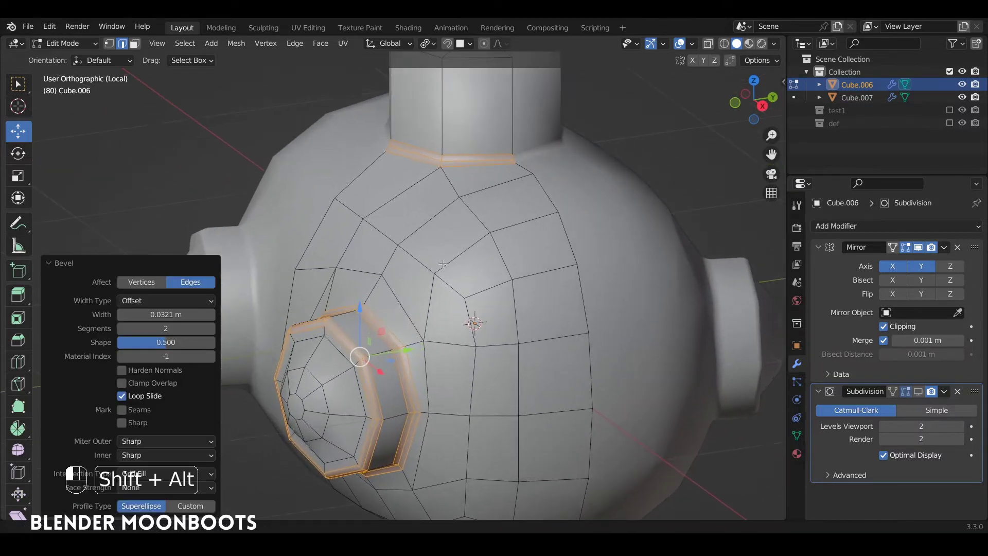
left_click_drag(412, 299, 507, 233, "alt+shift")
left_click(466, 307, "alt")
left_click_drag(466, 307, 530, 268, "alt")
key("s")
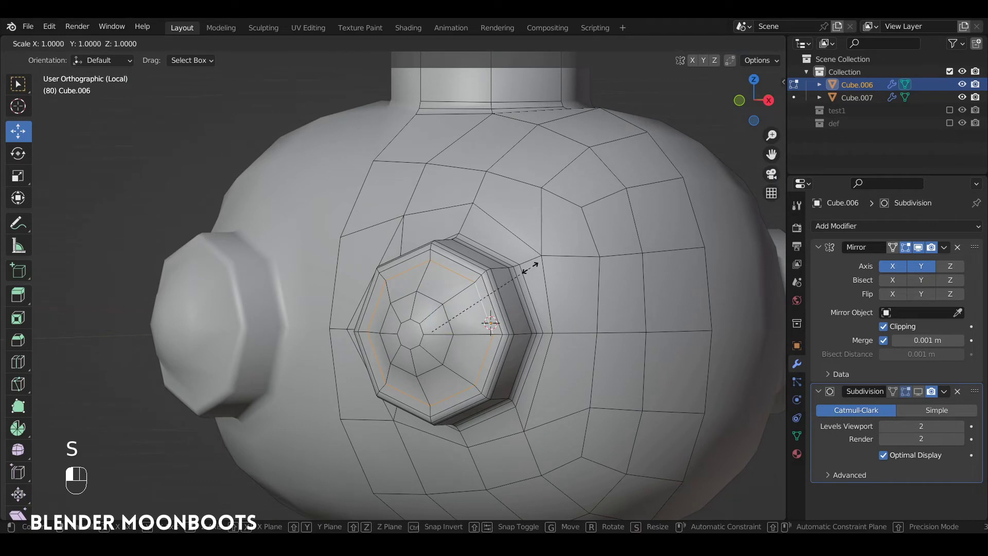
left_click(530, 268)
key("s")
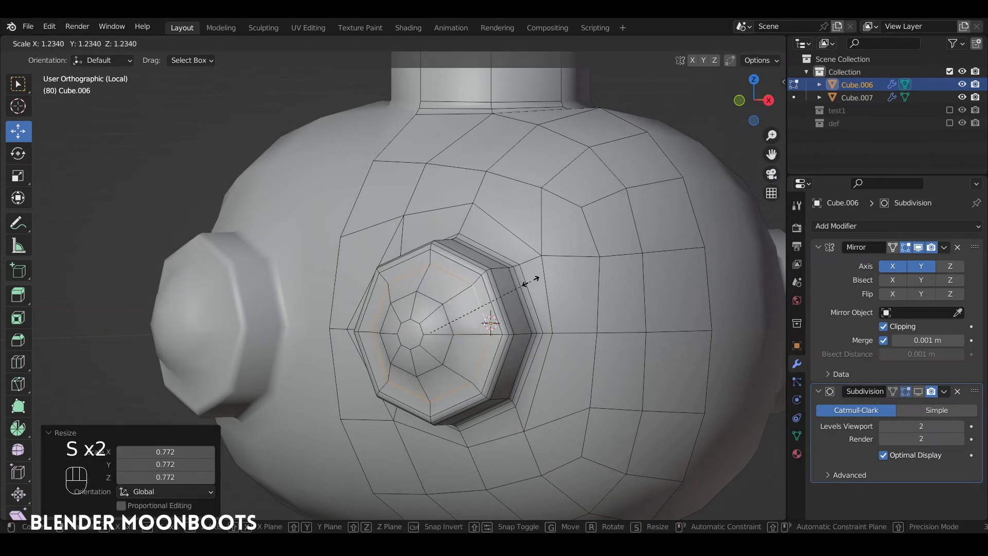
left_click(530, 281)
key("ctrl+b")
left_click(537, 280)
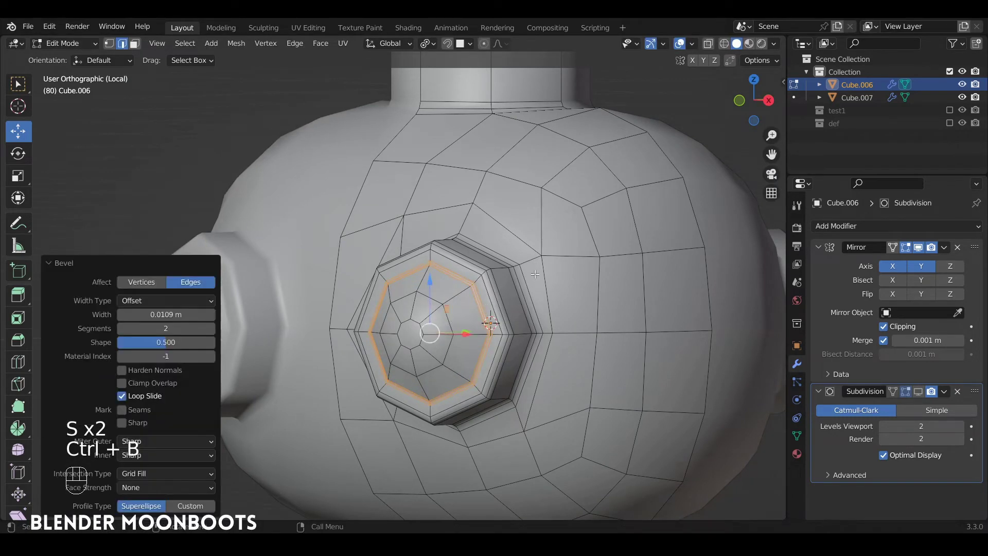
- Bevel the outer rim edges at the top of the neck with 2 segments
left_click_drag(486, 131, 448, 183, "ctrl+alt")
left_click(471, 184, "alt")
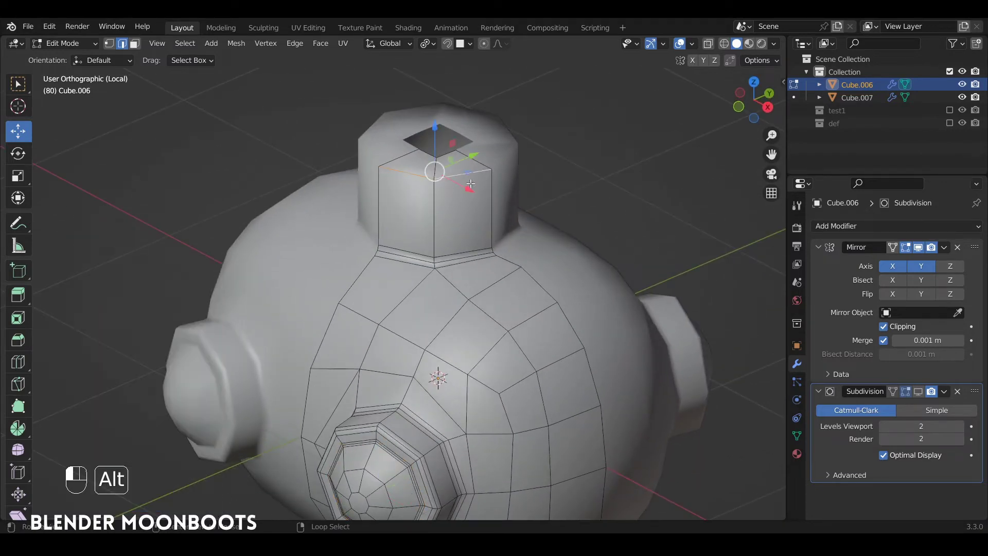
key("ctrl+b")
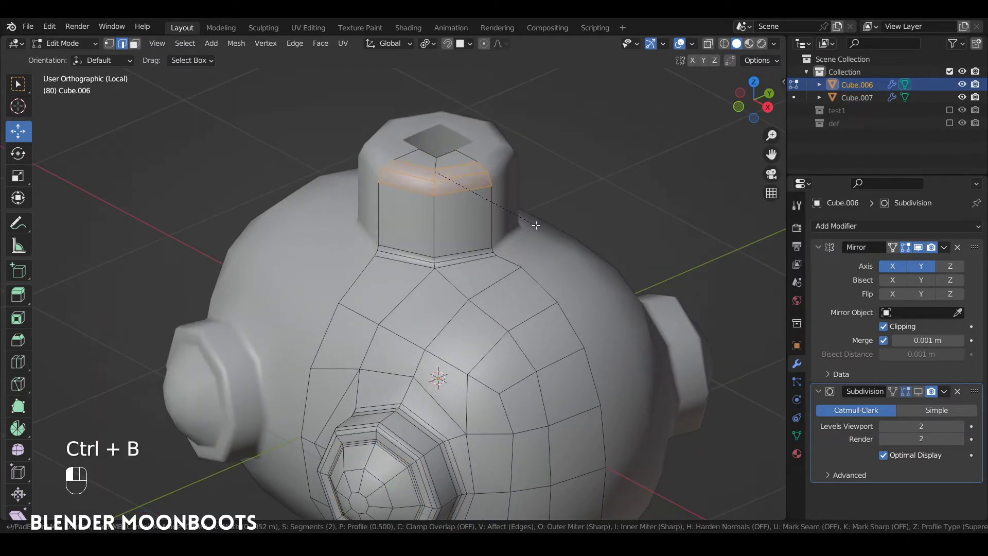
left_click(536, 222)
- Leave mesh editing, show the body's subdivision in the viewport again and apply its Mirror modifier
left_click_drag(534, 223, 568, 261, "ctrl+alt")
key("Tab")
left_click(913, 391)
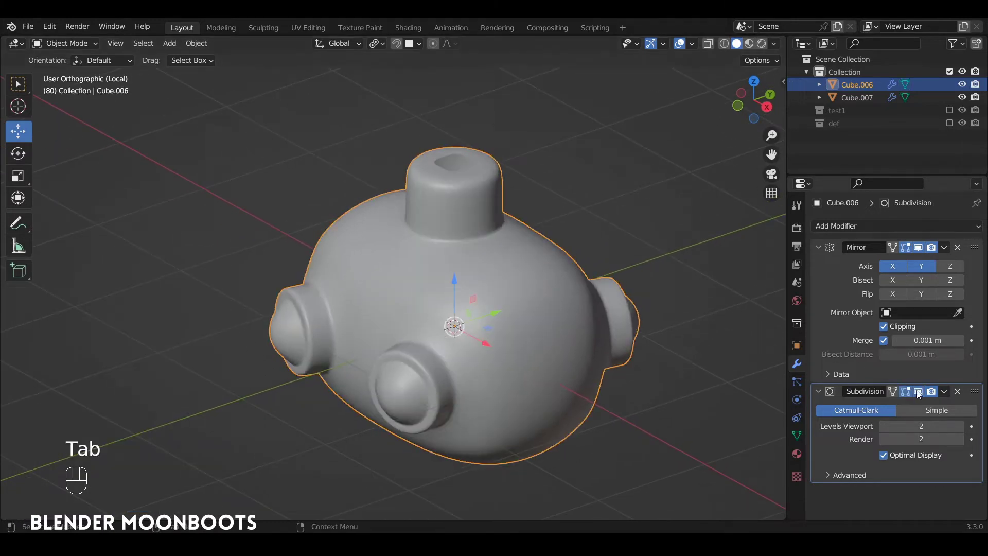
left_click_drag(618, 324, 546, 211, "alt")
left_click_drag(470, 206, 524, 204, "alt")
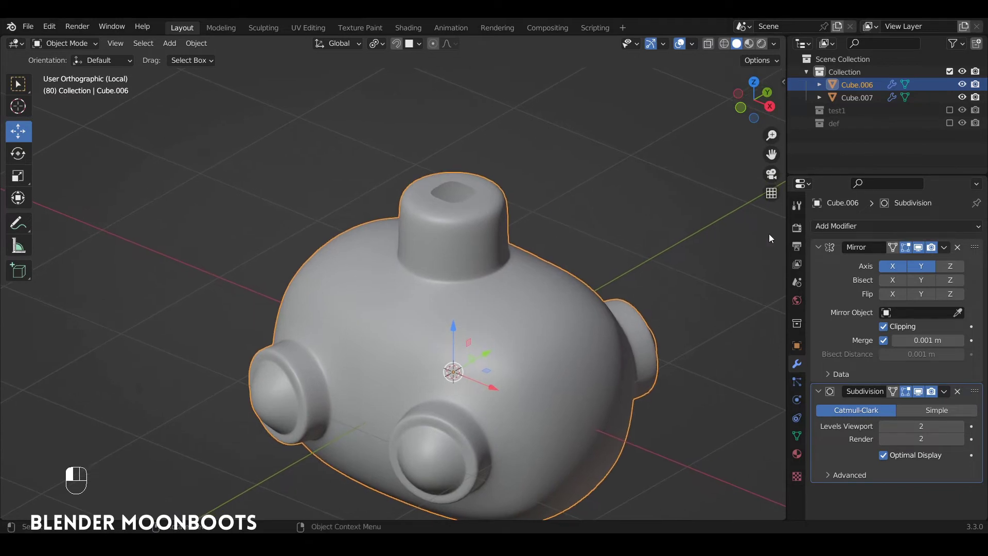
left_click(944, 249)
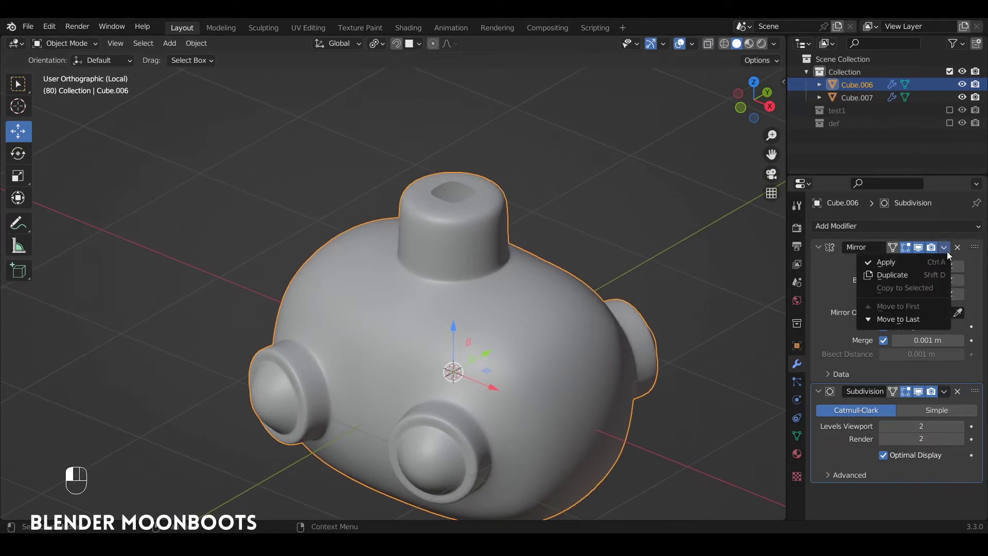
left_click(935, 262)
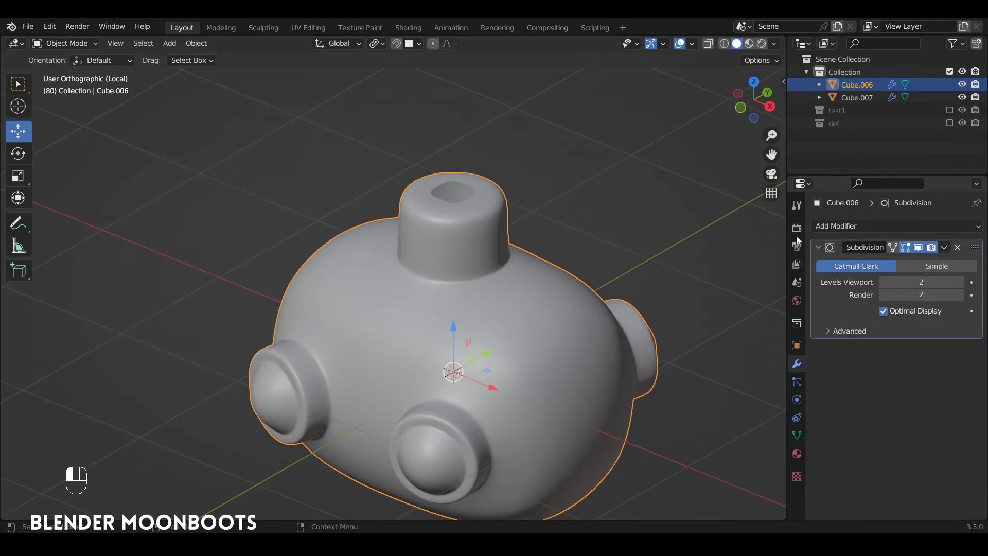
- Scale the edge loop of the hole in the neck's top by 0.761 and make it round with LoopTools Circle
key("Tab")
left_click(464, 197, "alt")
left_click(469, 196, "alt")
left_click_drag(501, 201, 521, 219, "alt")
left_click_drag(521, 219, 492, 263, "ctrl+alt")
left_click_drag(492, 264, 546, 211, "ctrl+alt")
key("s")
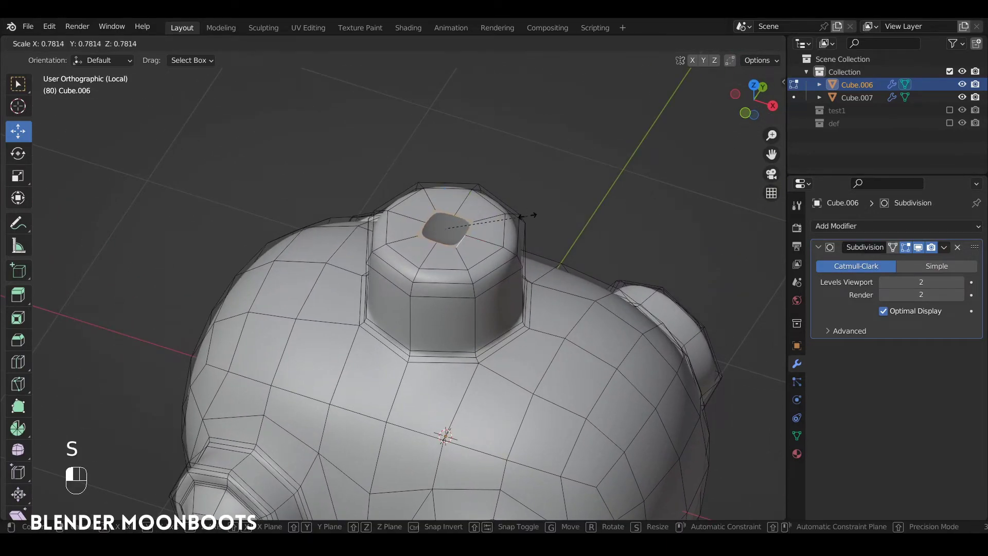
left_click(518, 211)
right_click(496, 193)
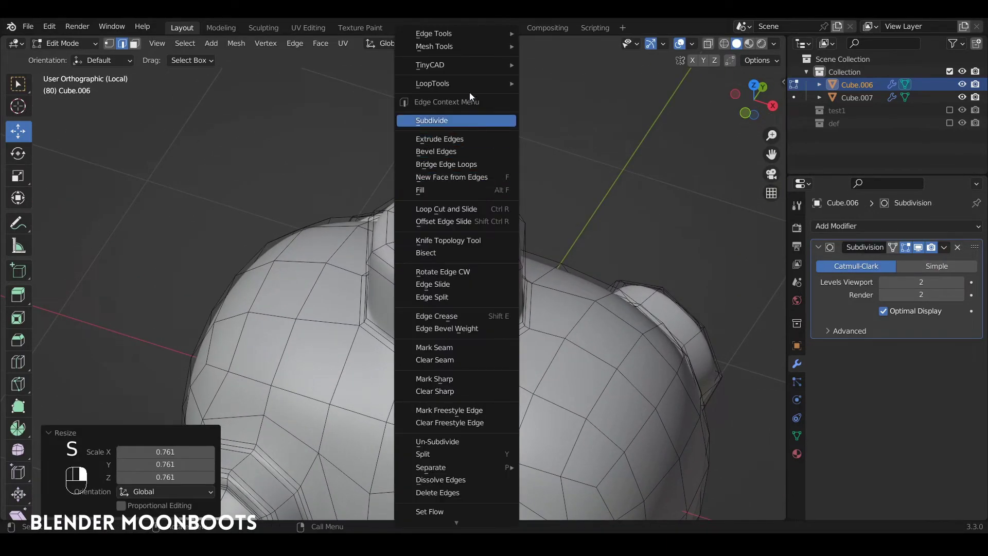
mouse_move(463, 82)
left_click(570, 95)
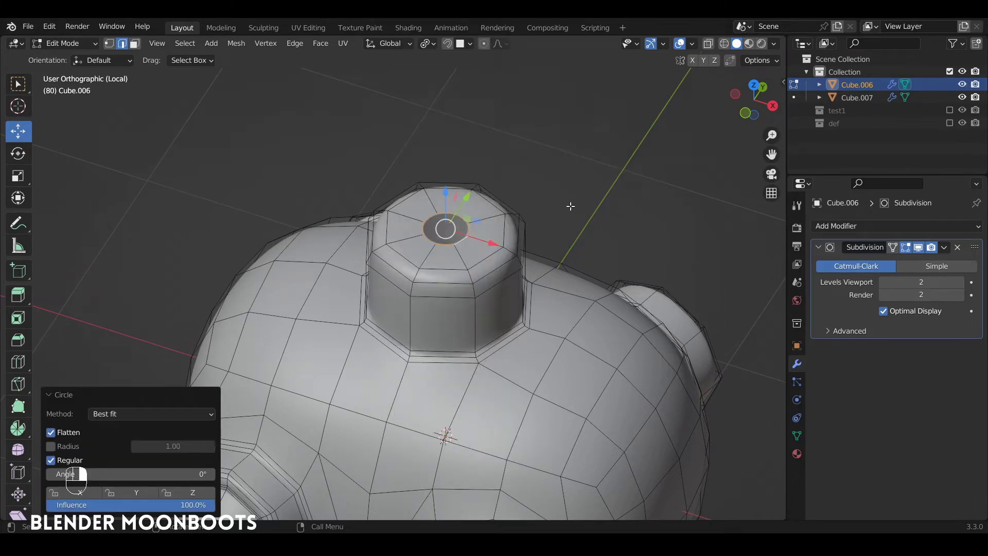
- Extrude the round hole loop about 0.73 m straight up from the neck into a pipe
key("KP_1")
left_click_drag(558, 221, 540, 278, "alt+shift")
left_click_drag(540, 279, 542, 316, "ctrl+alt")
key("e")
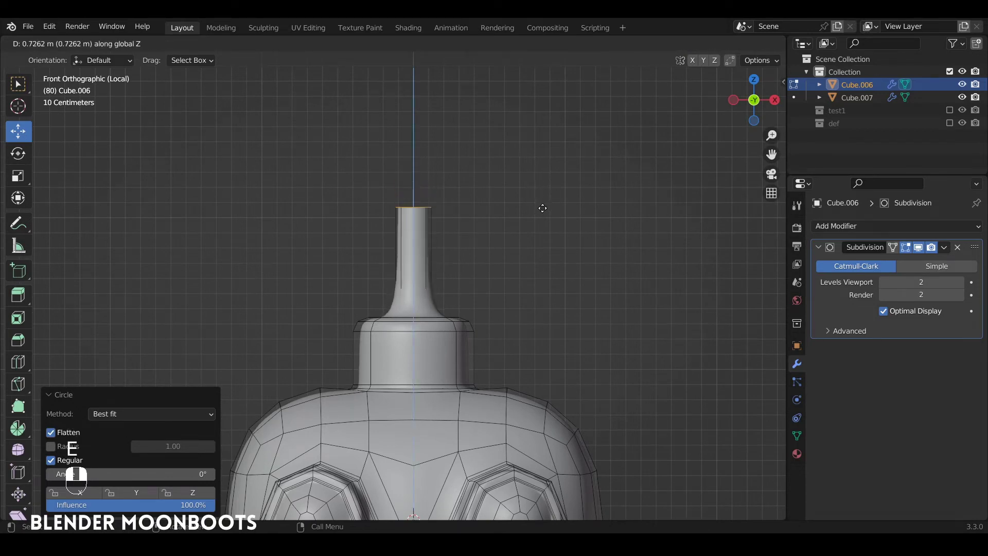
left_click(542, 208)
- Duplicate the pipe's end loop, rotate the copy 90° in front view and place it up and to the right of the pipe
left_click_drag(534, 216, 514, 275, "ctrl+alt")
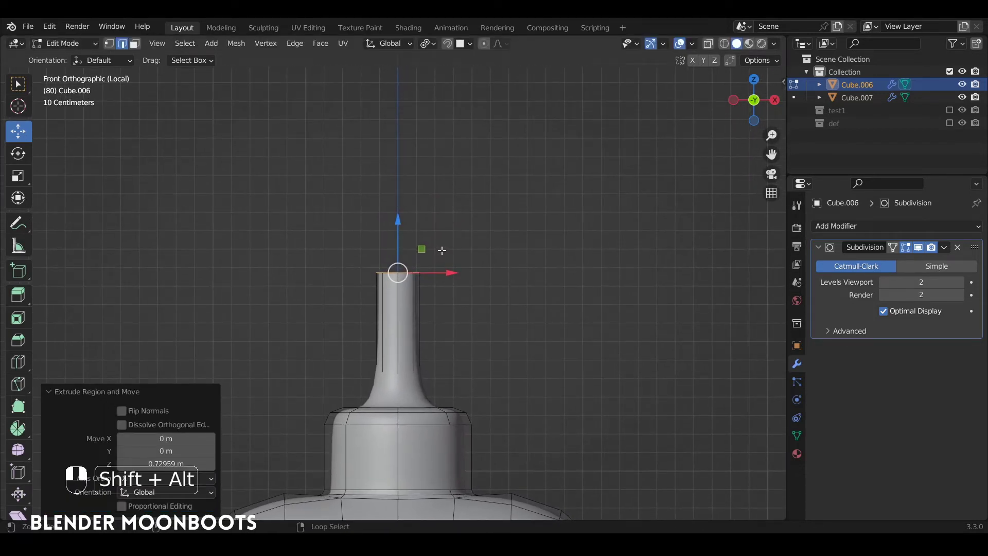
left_click_drag(442, 251, 468, 211, "ctrl+alt")
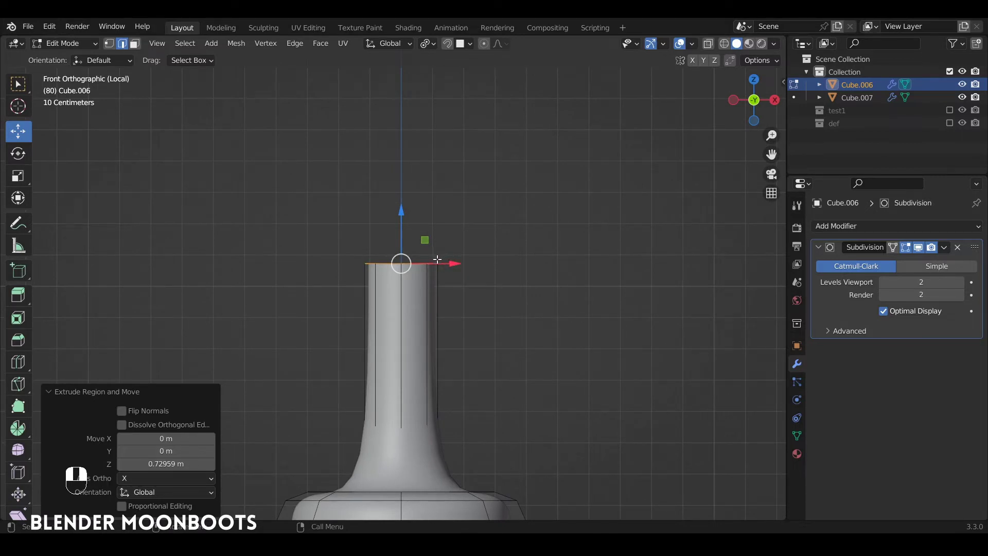
key("shift+d")
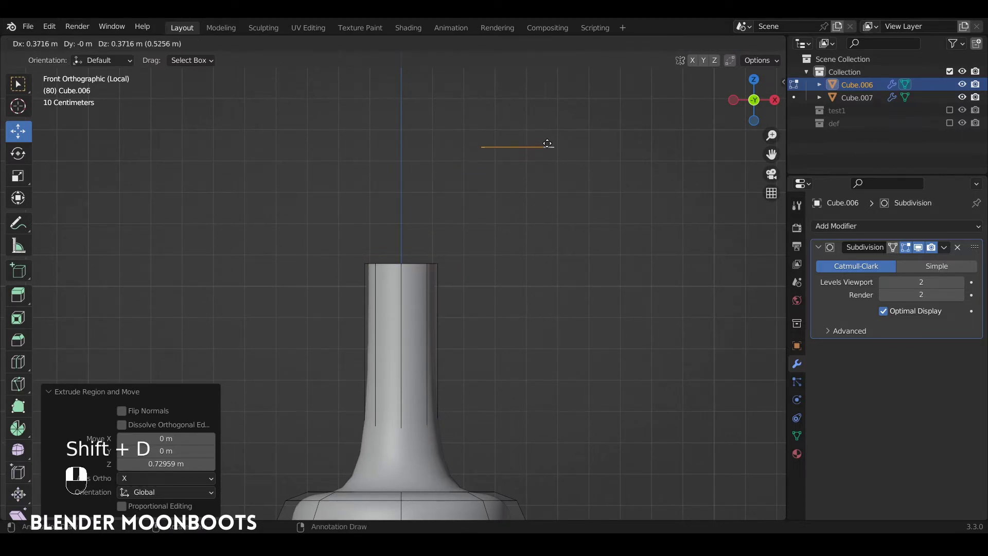
left_click(567, 146)
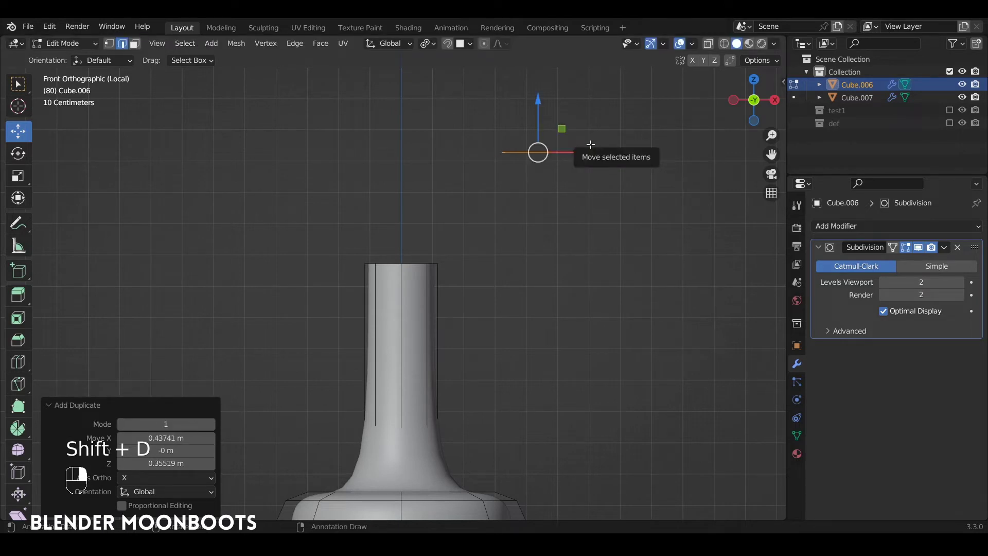
type("r90")
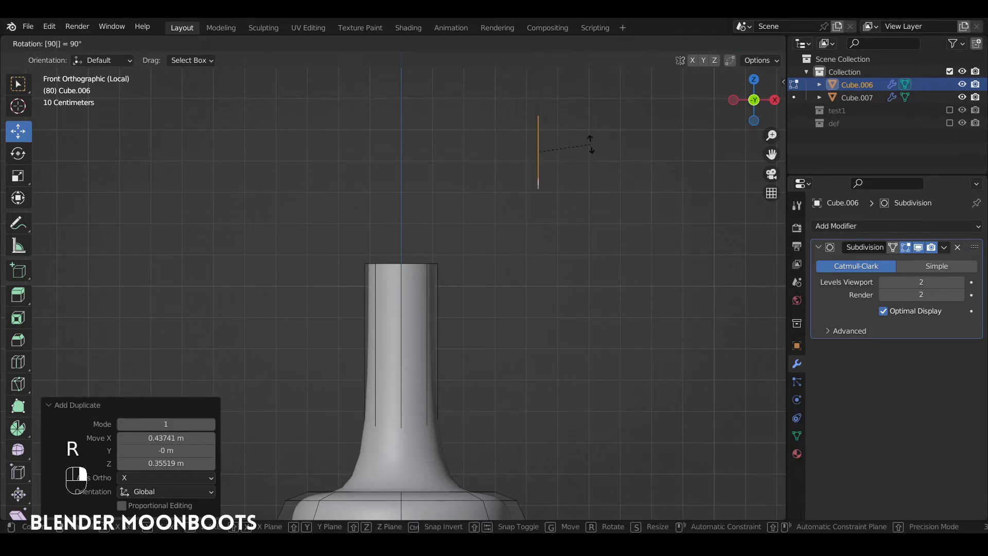
left_click(591, 146)
key("g")
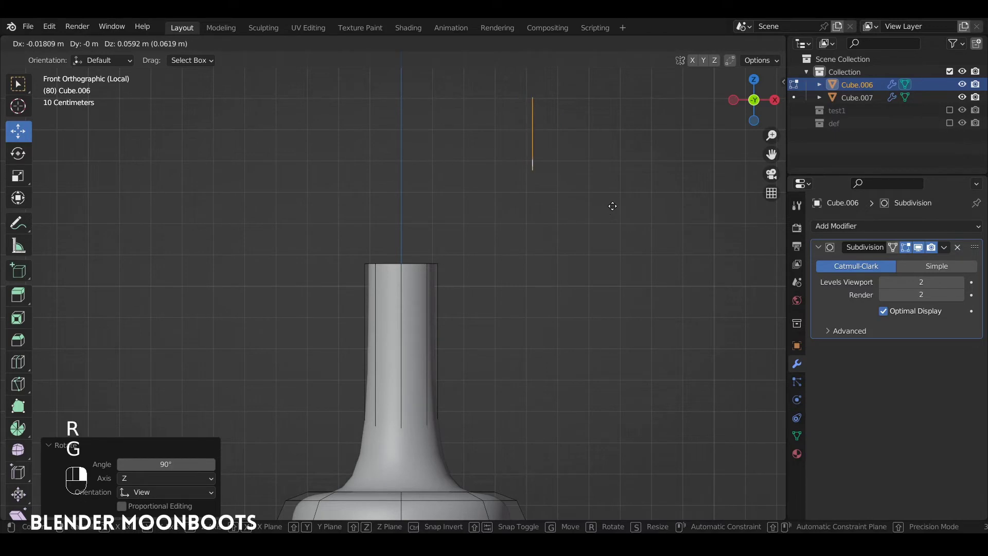
left_click(609, 197)
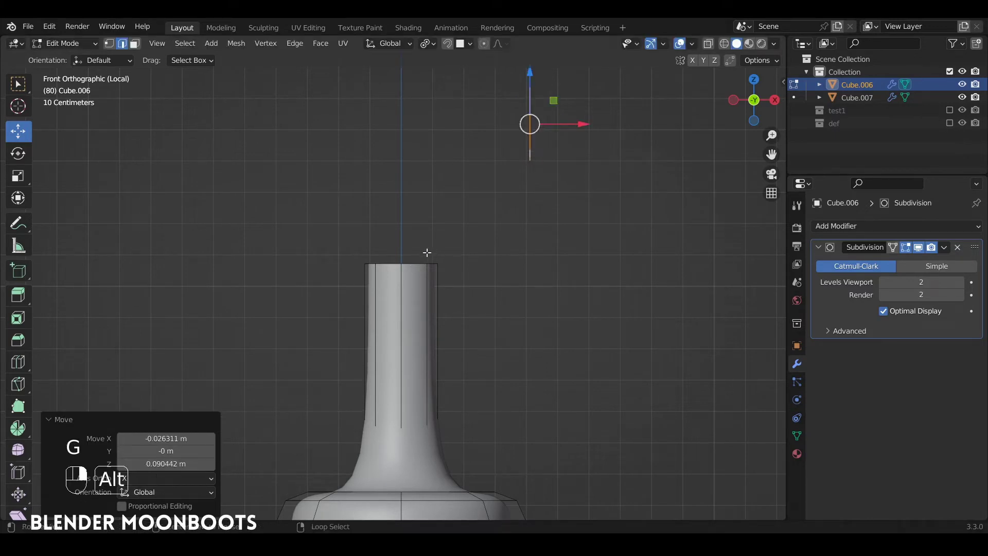
- Bridge the pipe's end loop to the rotated copy with 3 cuts and Blend Path interpolation to form an elbow
middle_click_drag(420, 270, 434, 305)
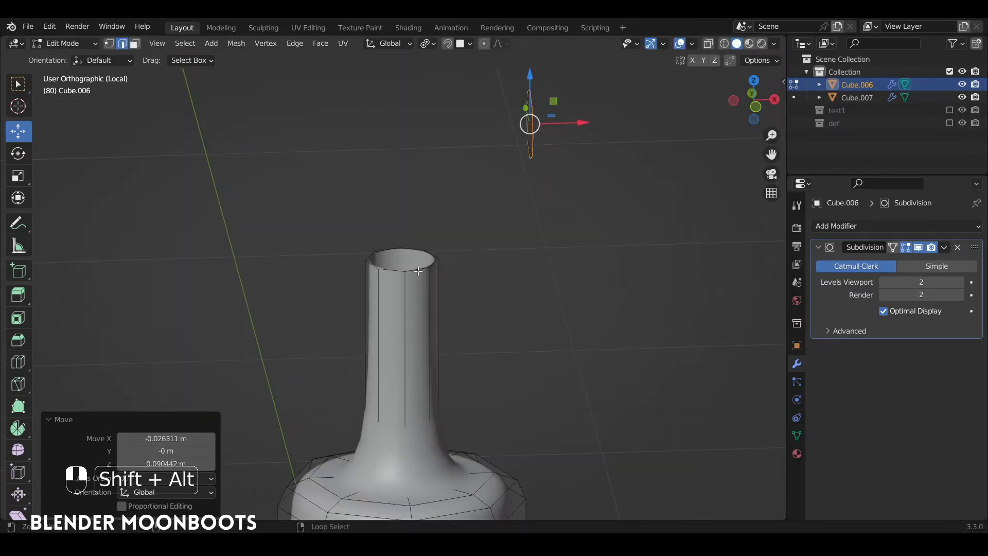
left_click(439, 250, "alt+shift")
left_click_drag(439, 249, 453, 243, "alt")
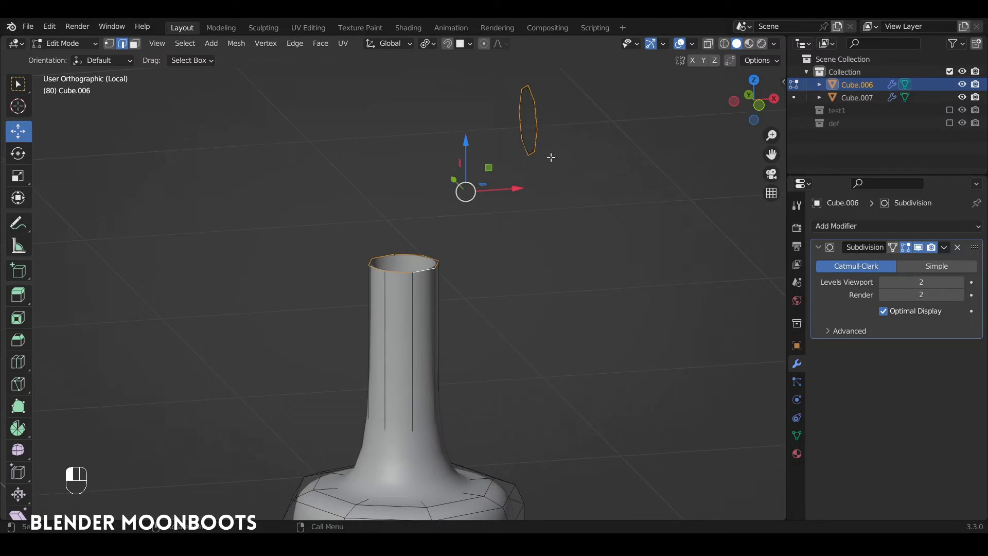
key("KP_1")
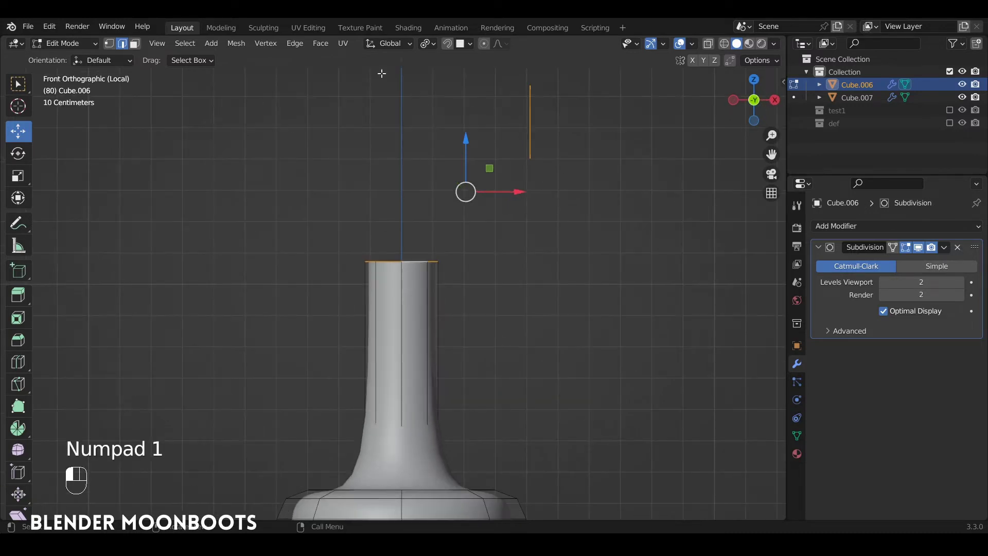
left_click(295, 42)
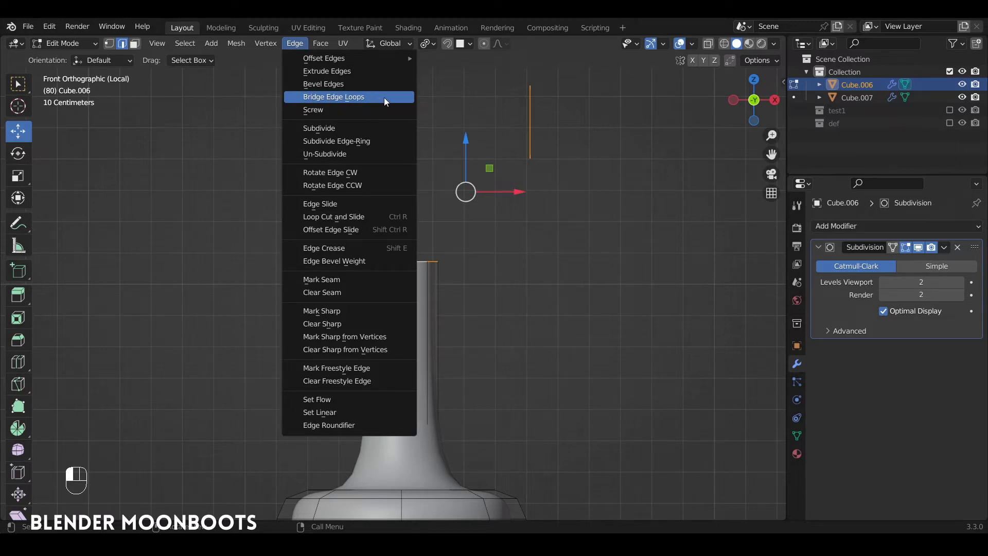
key("ctrl+e")
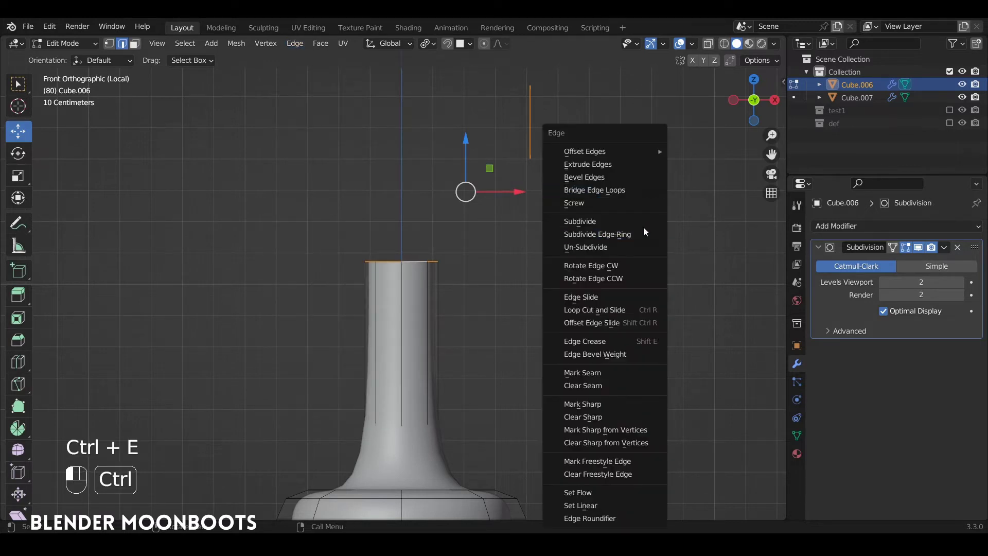
left_click(625, 189)
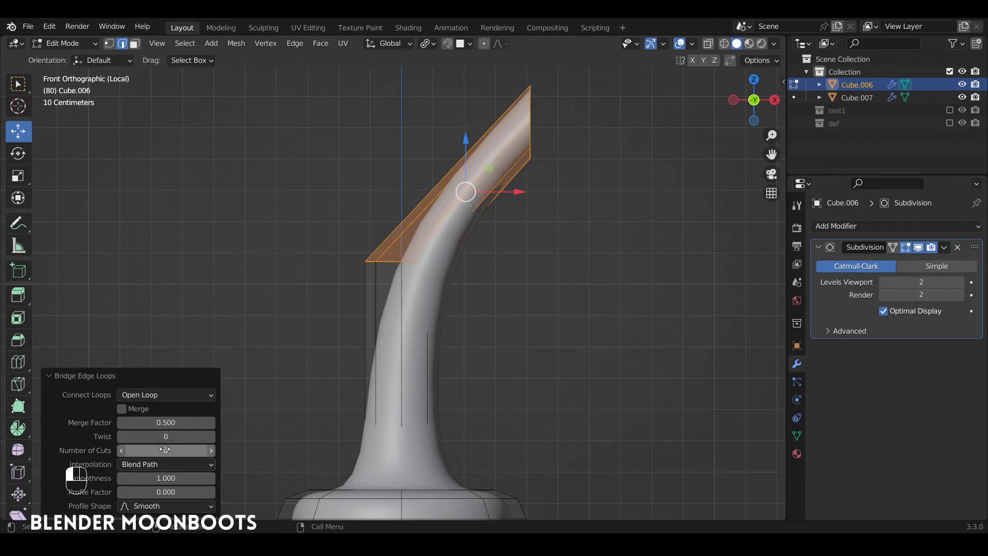
left_click(211, 450)
left_click(211, 450)
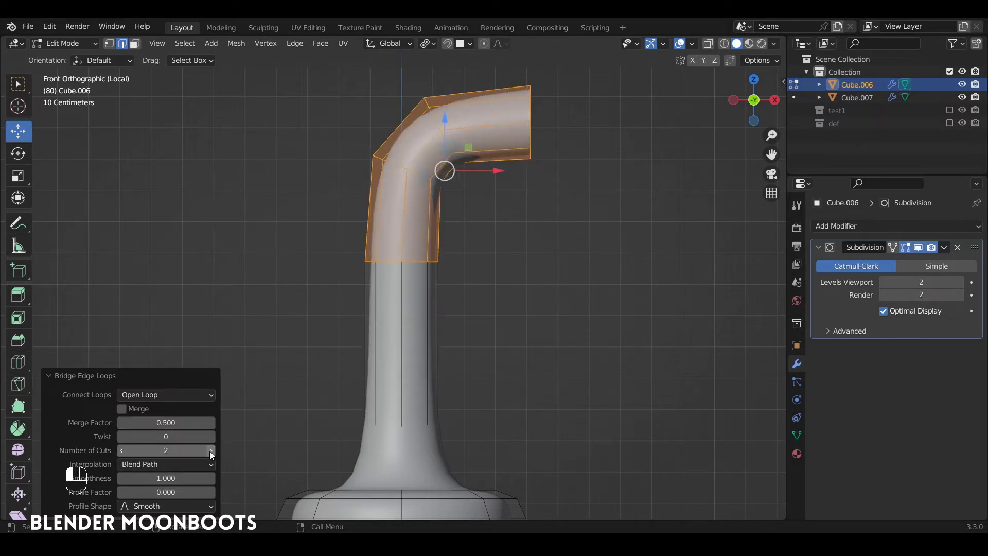
left_click(211, 451)
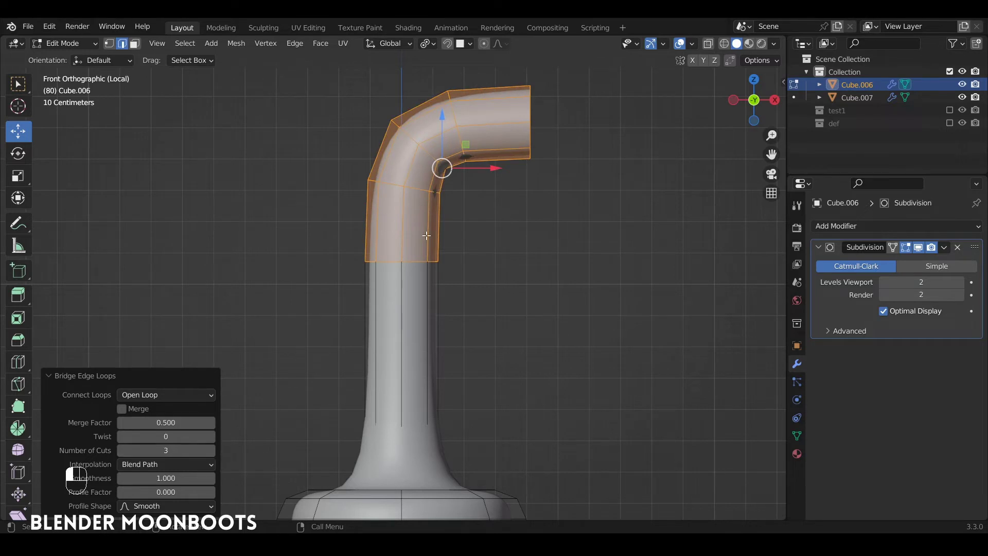
- Extrude the elbow's open end loop about 0.379 m along X
scroll(540, 129, "down", 2)
left_click(487, 173, "alt")
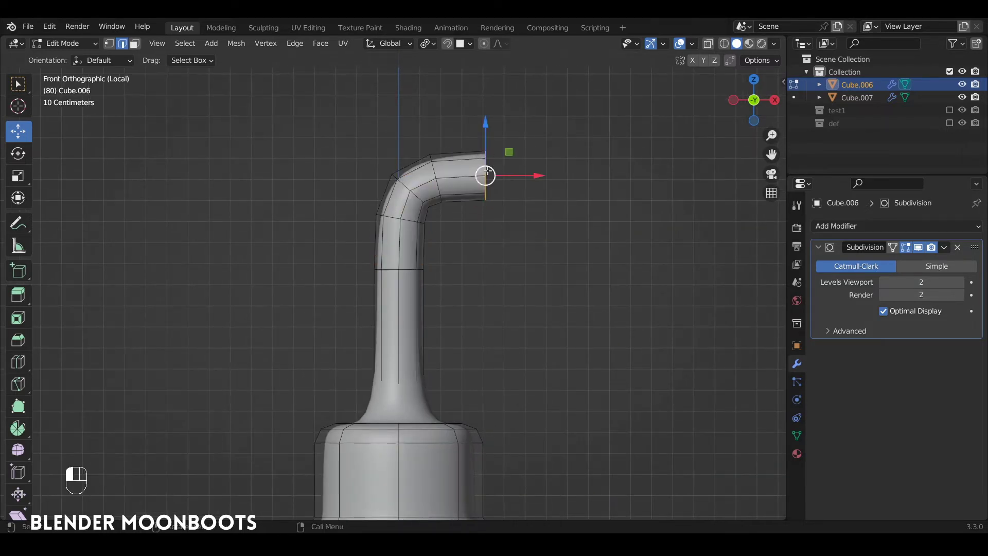
key("e")
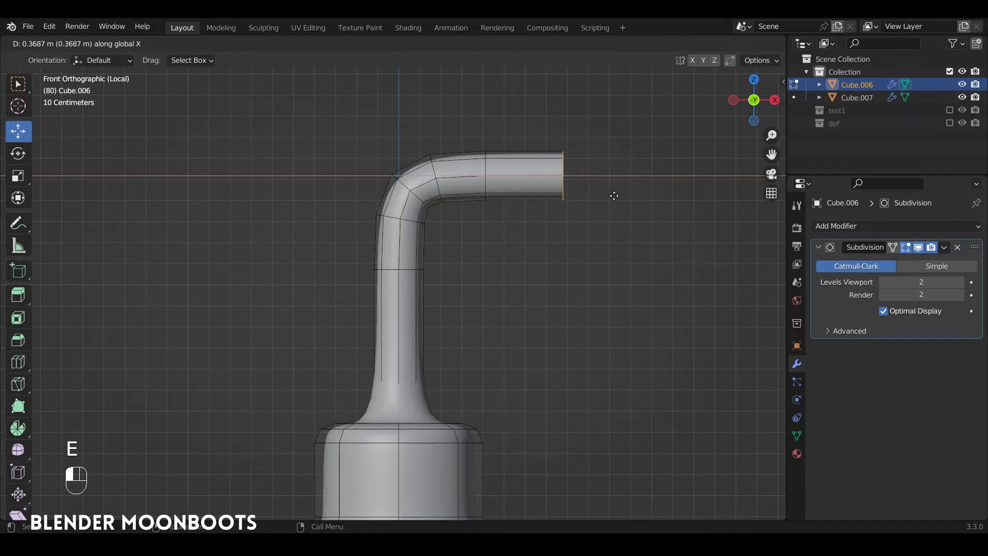
left_click(616, 196)
- Flare the pipe's end by extruding it scaled to 1.585, extrude it about 0.303 m along X, and move the end 0.029 m further
left_click_drag(607, 185, 608, 174, "alt+shift")
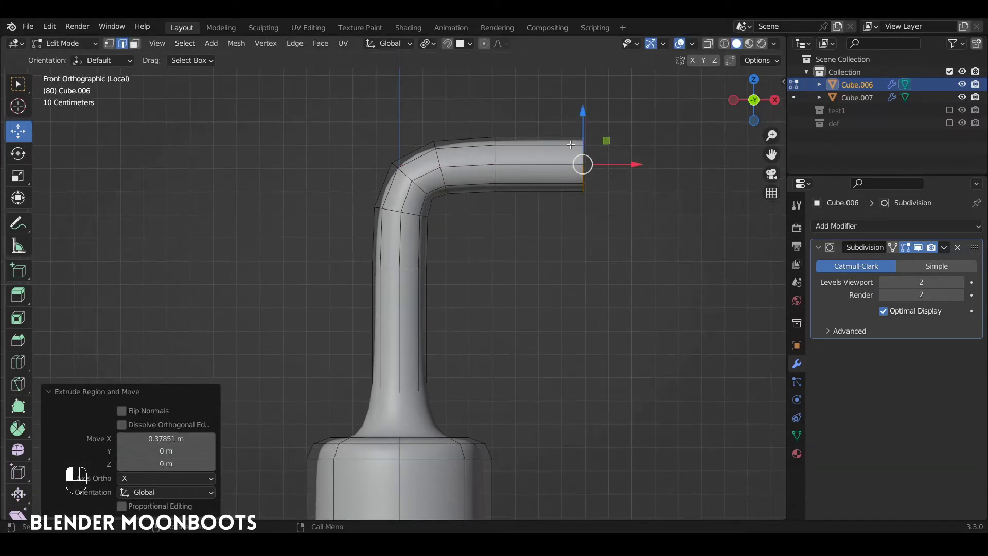
key("e")
key("s")
left_click(678, 231)
key("e")
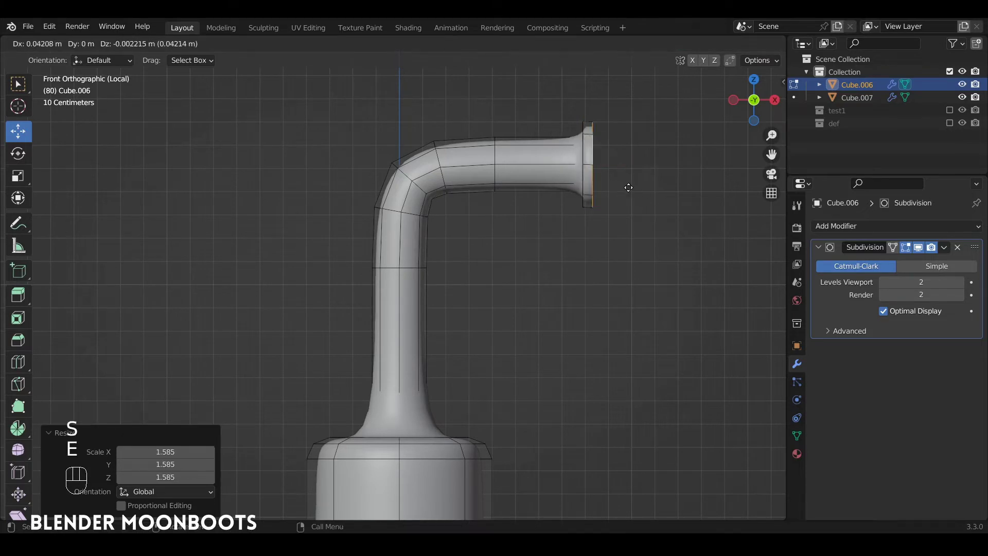
key("x")
left_click(689, 192)
left_click_drag(675, 203, 560, 221, "ctrl+alt")
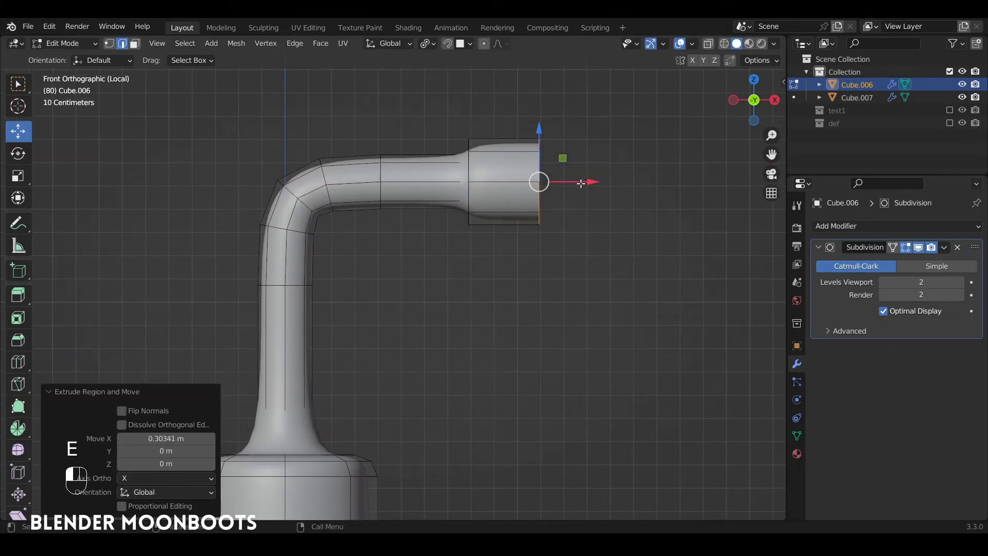
left_click_drag(596, 181, 603, 180)
- Extrude the nozzle's end loop in place and scale it inward by about 0.803 and again by 0.853
key("e")
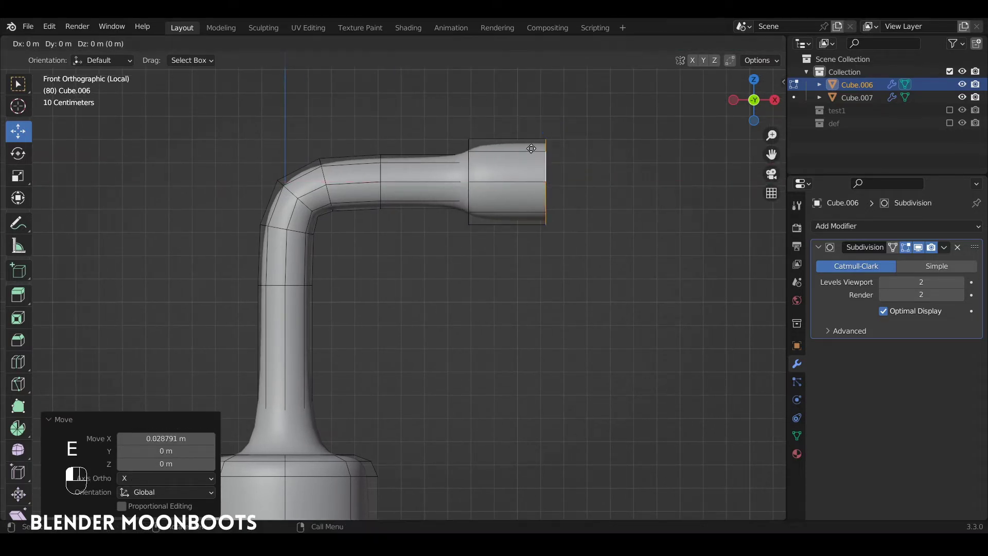
left_click(531, 149)
key("s")
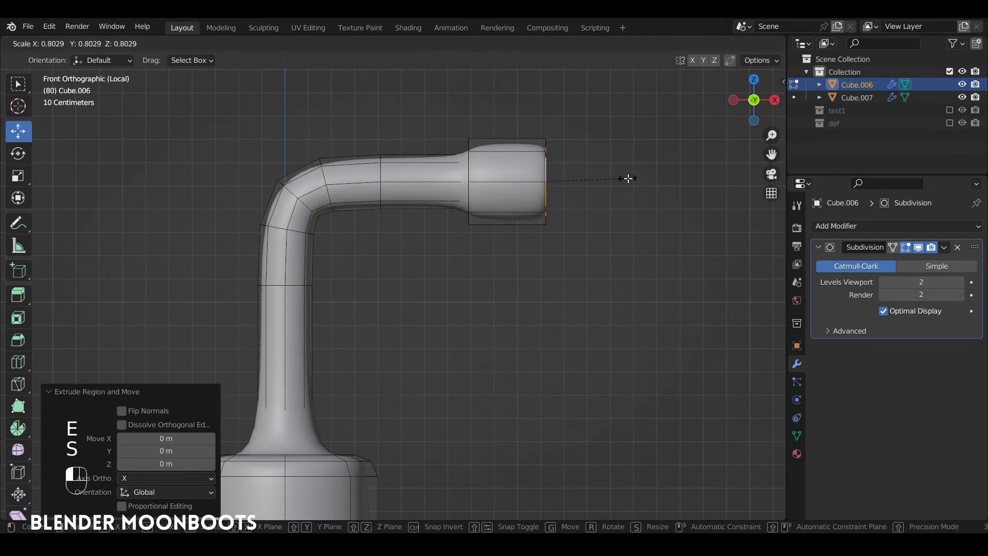
left_click(628, 178)
left_click_drag(628, 179, 569, 196, "alt")
key("s")
left_click(595, 165)
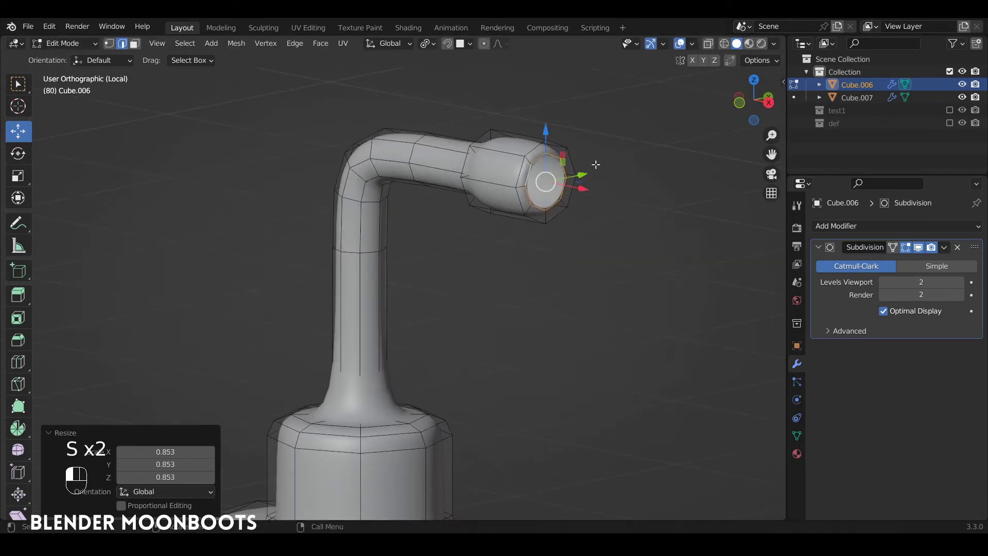
- Extrude the nozzle's inner end loop slightly outward along X and scale it by 0.696
key("KP_1")
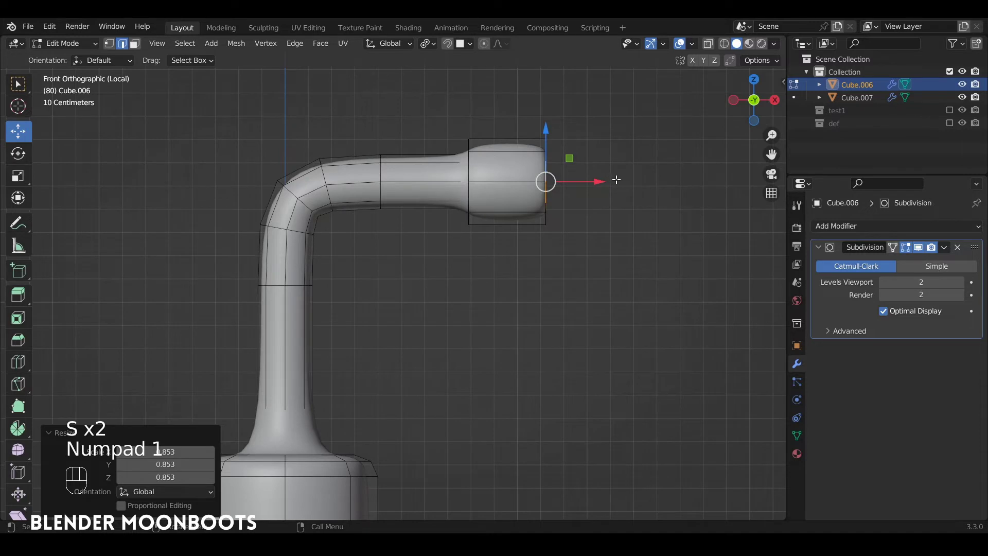
key("e")
left_click(622, 177)
key("s")
left_click(611, 166)
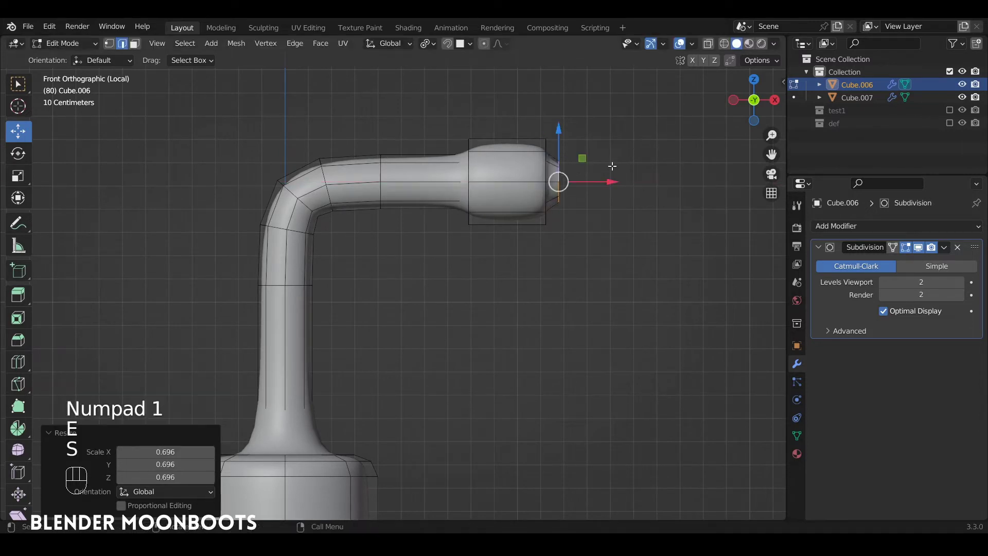
- Extrude the nozzle's tip loop outward once more, scale it by 0.495 and fill it with a face
key("e")
left_click(617, 173)
key("s")
left_click(619, 184)
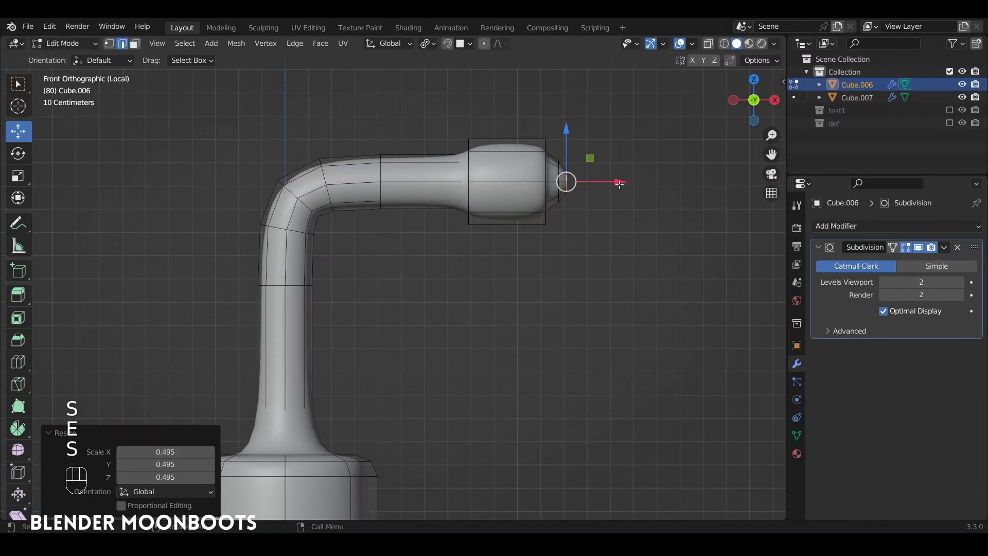
left_click_drag(619, 185, 602, 173)
key("f")
- Hide the subdivision in the viewport and bevel the nozzle's front and rear edge loops together with the pipe's base loop
left_click(537, 169, "alt")
left_click(503, 180, "alt+shift")
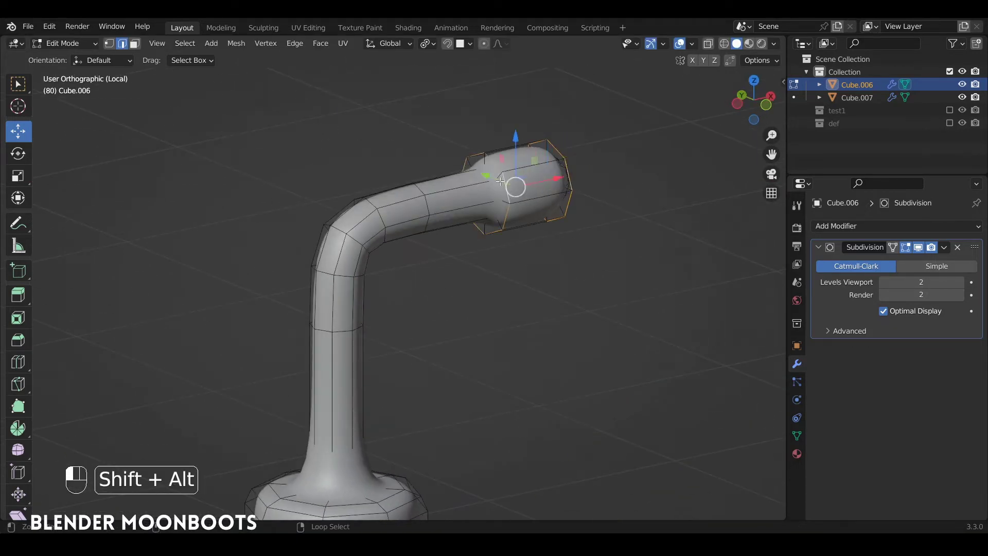
left_click(917, 248)
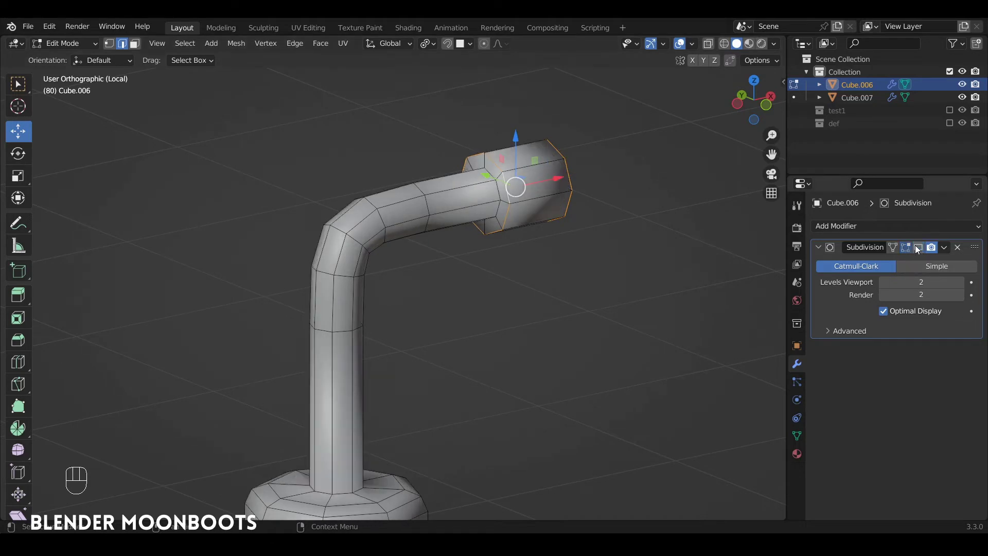
left_click(498, 189, "alt+shift")
left_click_drag(448, 279, 450, 197, "alt+shift")
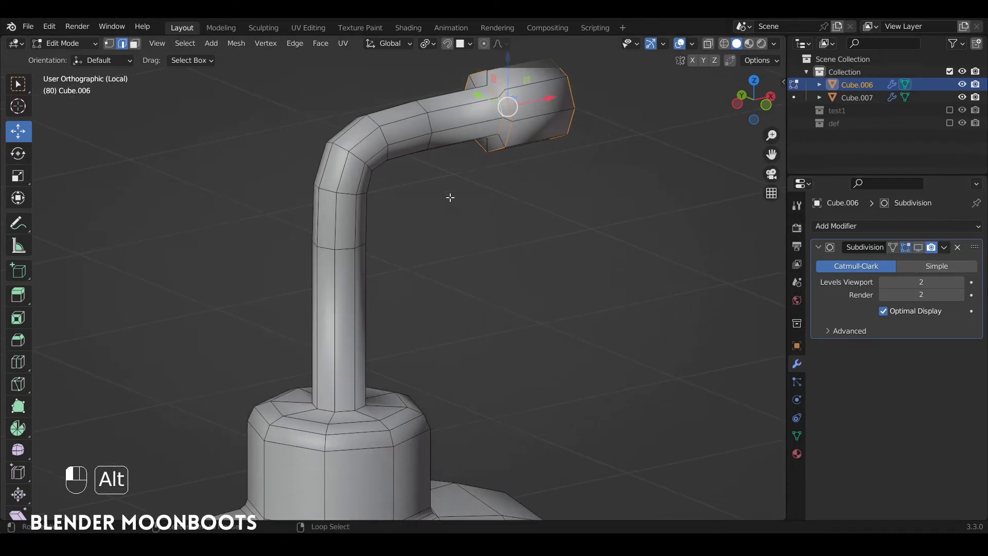
left_click(346, 412, "alt+shift")
middle_click_drag(345, 412, 432, 309)
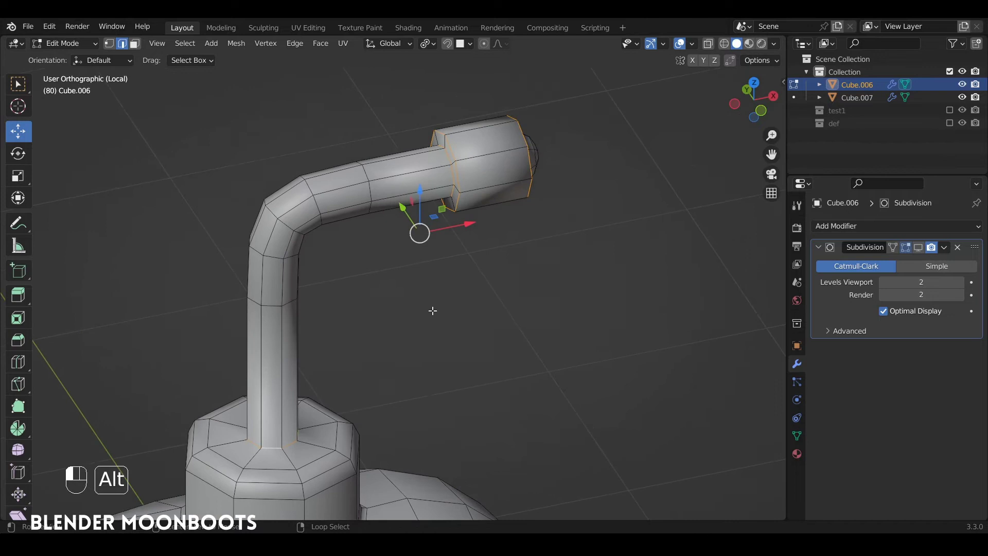
key("ctrl+b")
left_click(535, 214)
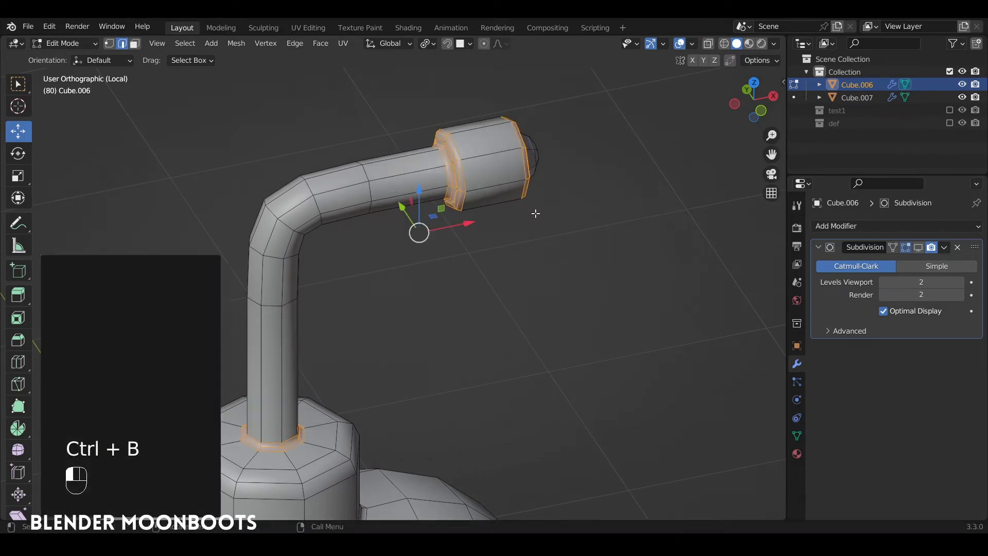
- Bevel one more edge loop on the nozzle of the bent pipe
left_click_drag(536, 214, 458, 222, "alt")
left_click_drag(459, 222, 465, 178, "ctrl+alt")
mouse_move(458, 227)
left_mouse_down("alt+shift")
mouse_move(500, 173)
mouse_move(466, 215)
left_mouse_up("alt+shift")
left_click(488, 160, "alt")
left_click_drag(465, 215, 483, 302, "ctrl+alt")
key("ctrl+b")
left_click(521, 212)
- Return to object mode and show the body's subdivision in the viewport again
key("Tab")
scroll(521, 211, "down", 3)
left_click_drag(483, 301, 518, 317, "alt")
left_click_drag(517, 317, 557, 275, "alt+shift")
left_click(921, 247)
left_click_drag(558, 276, 506, 325, "ctrl+alt")
left_click_drag(506, 325, 540, 254, "ctrl+alt")
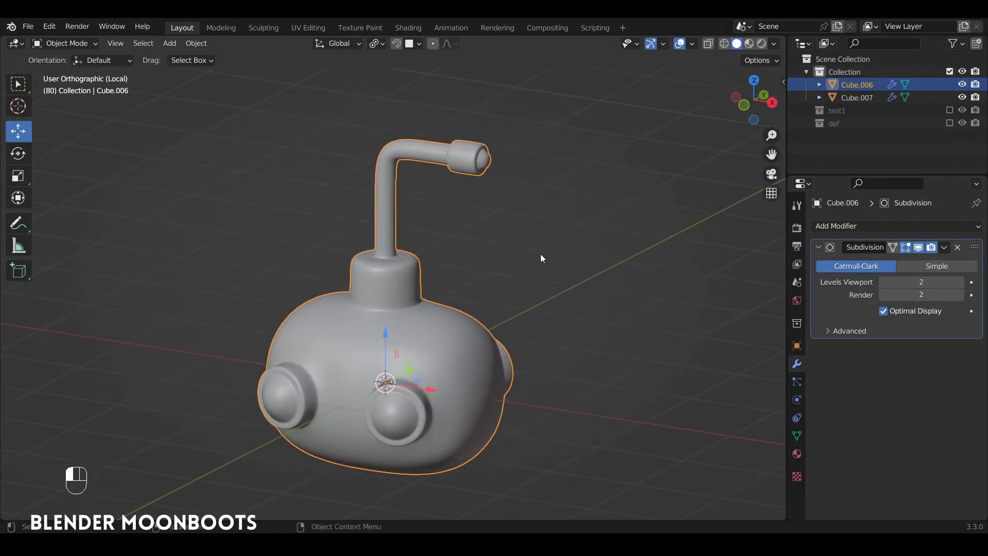
- Leave local view to bring back the shell panels and save the file
key("slash")
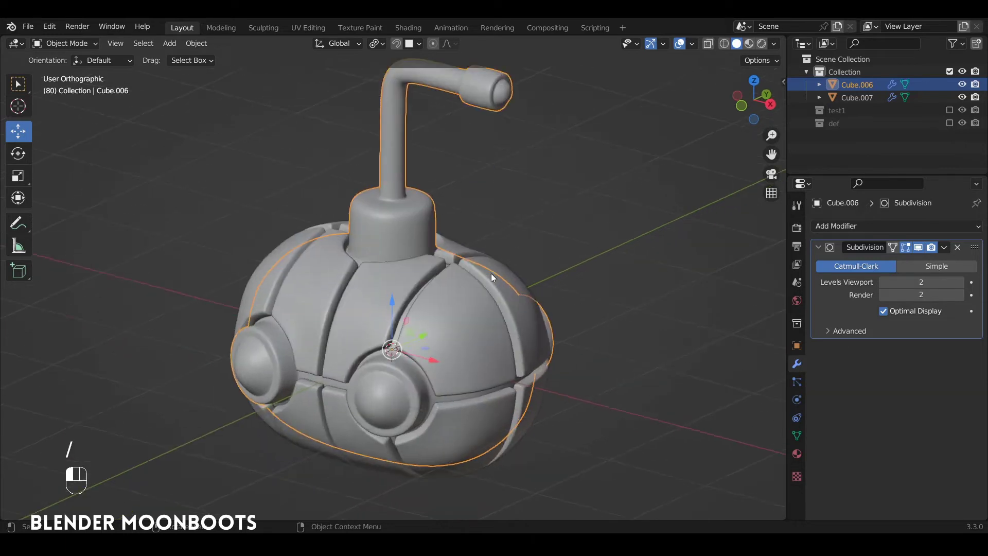
left_click_drag(499, 259, 541, 291, "alt+shift")
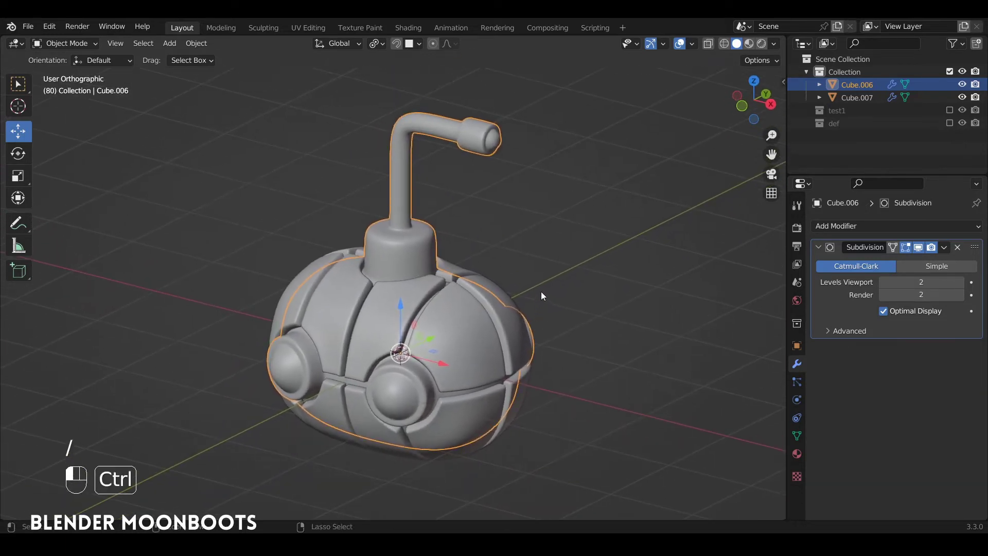
key("ctrl+s")
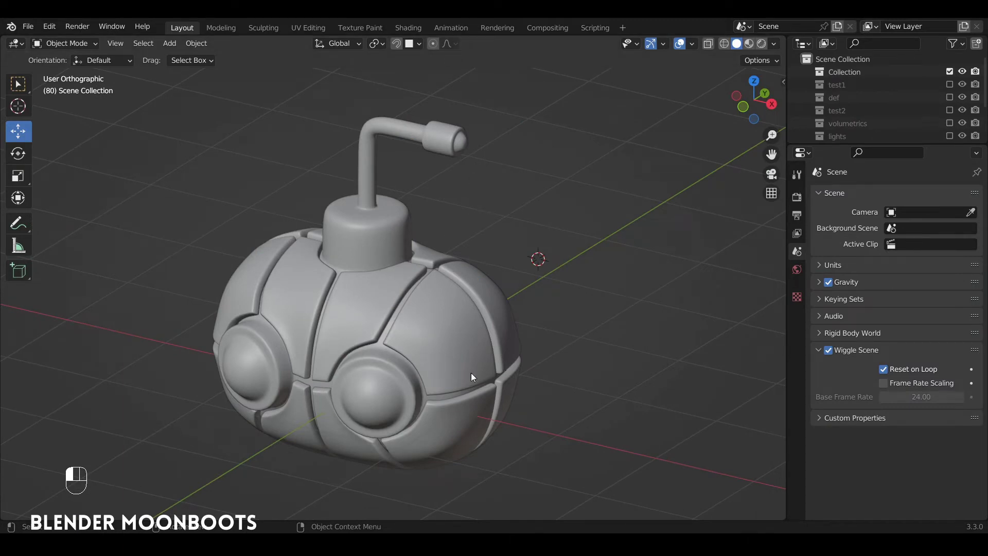
- Place the 3D cursor beside the body in front view and add a UV sphere with 8 segments and 6 rings there
left_click_drag(471, 372, 529, 308, "alt")
key("KP_1")
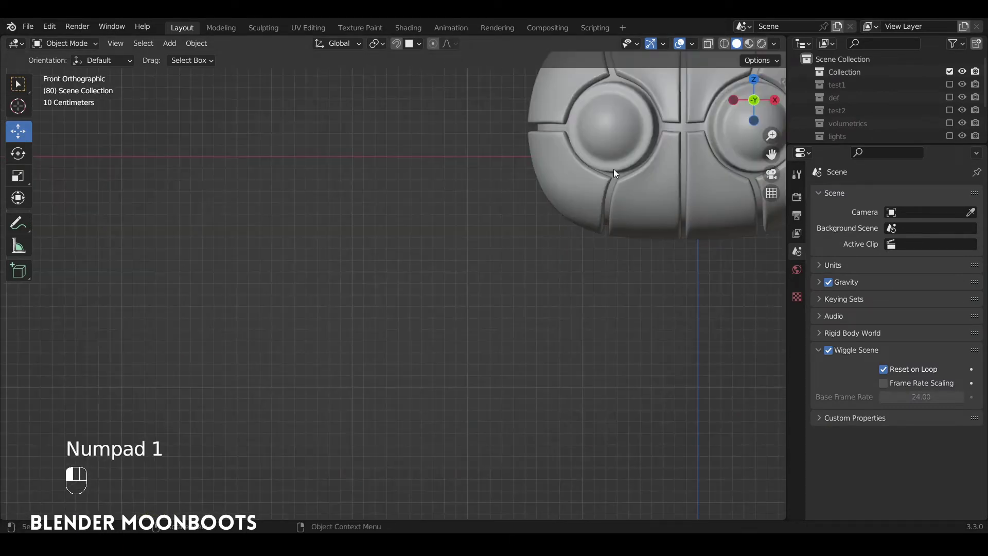
left_click_drag(613, 169, 519, 202, "ctrl+alt")
right_click(518, 202, "shift")
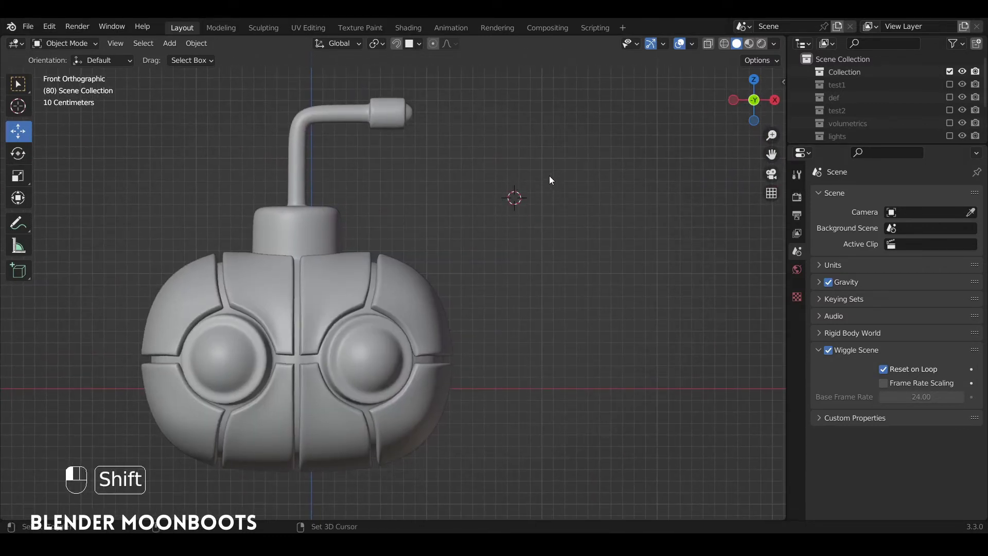
key("shift+a")
mouse_move(551, 167)
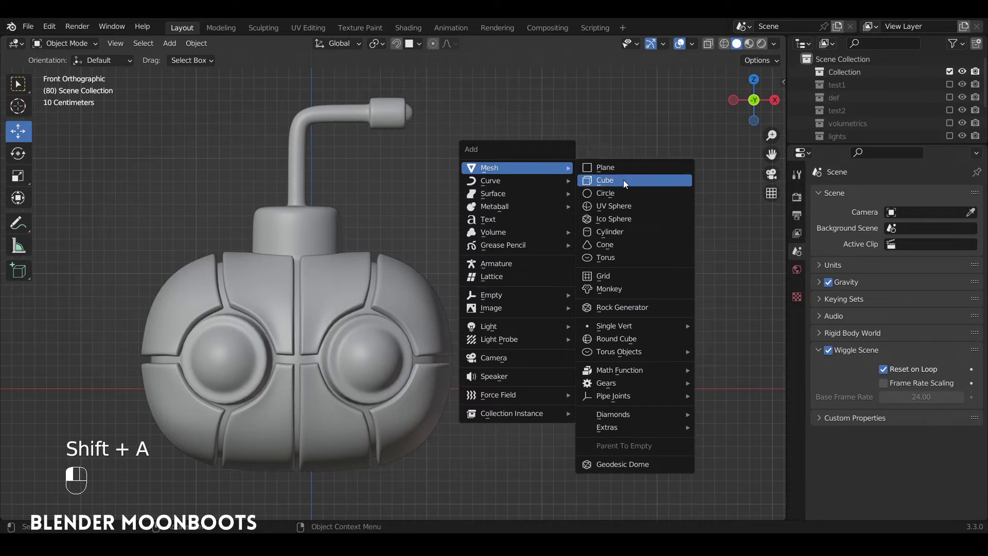
left_click(652, 206)
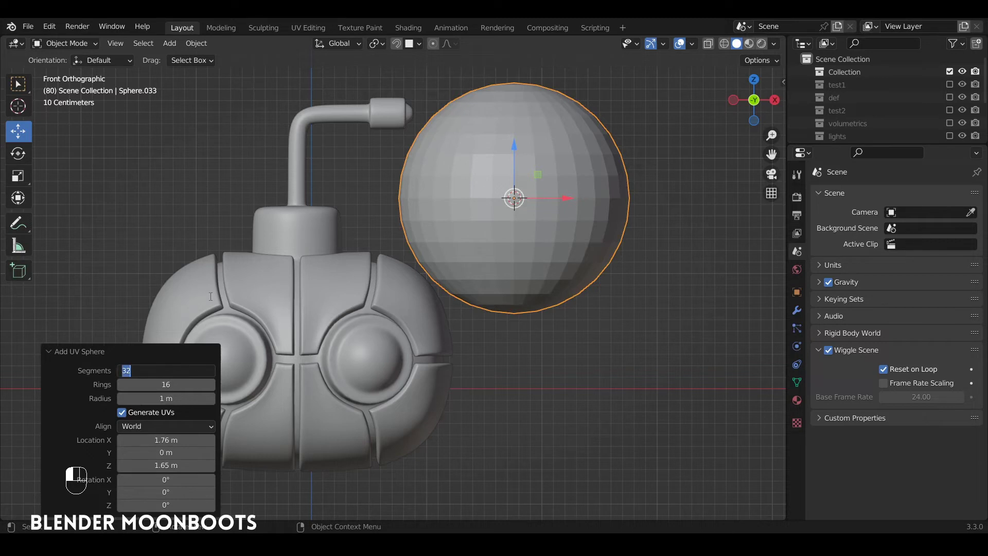
key("Tab")
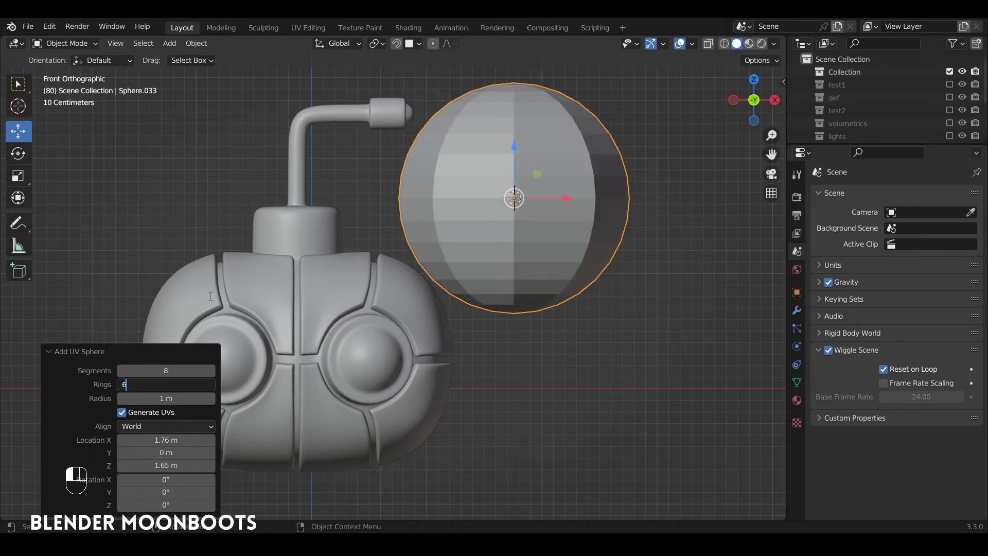
key("Return")
- Delete the sphere's vertices below its equator with X-ray on, keeping the upper dome
key("Tab")
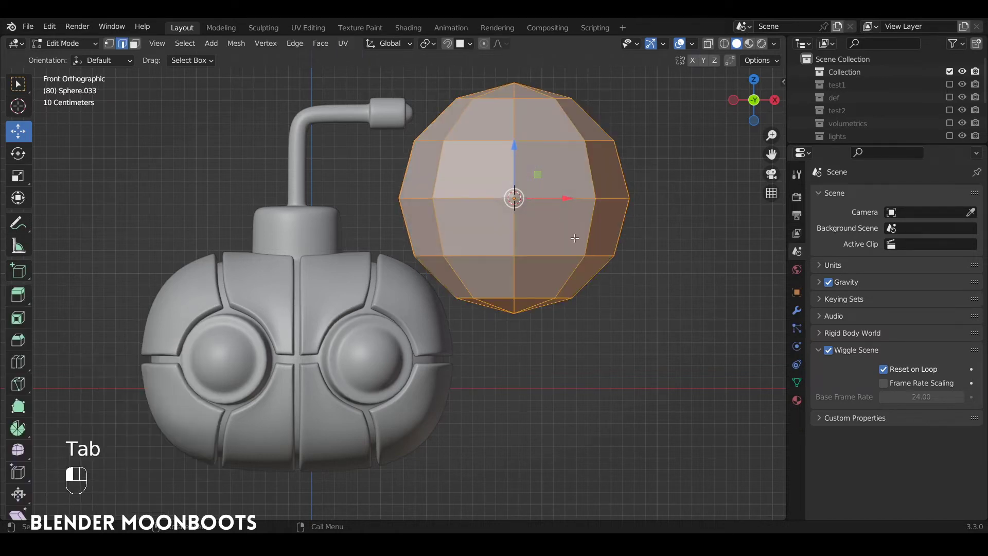
key("alt+z")
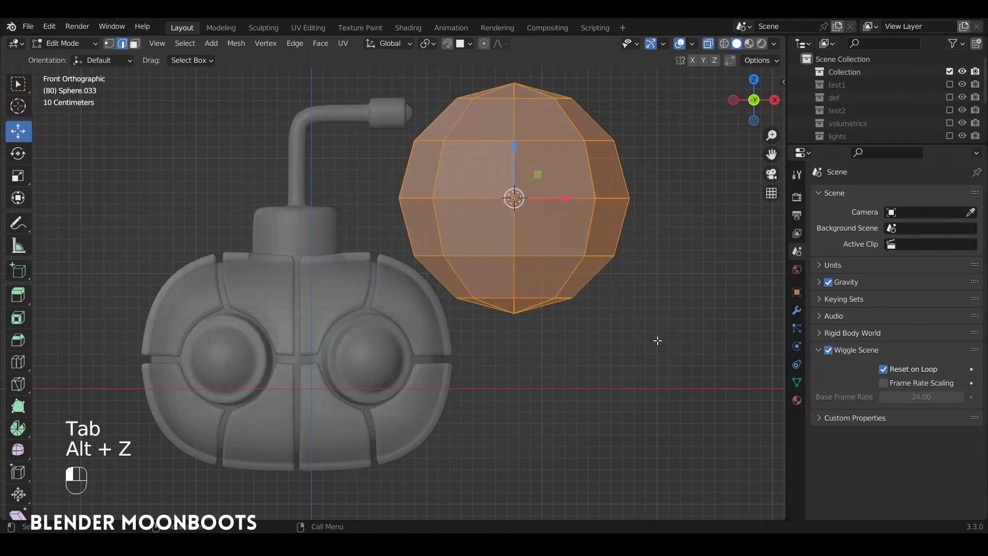
left_click_drag(668, 349, 379, 236)
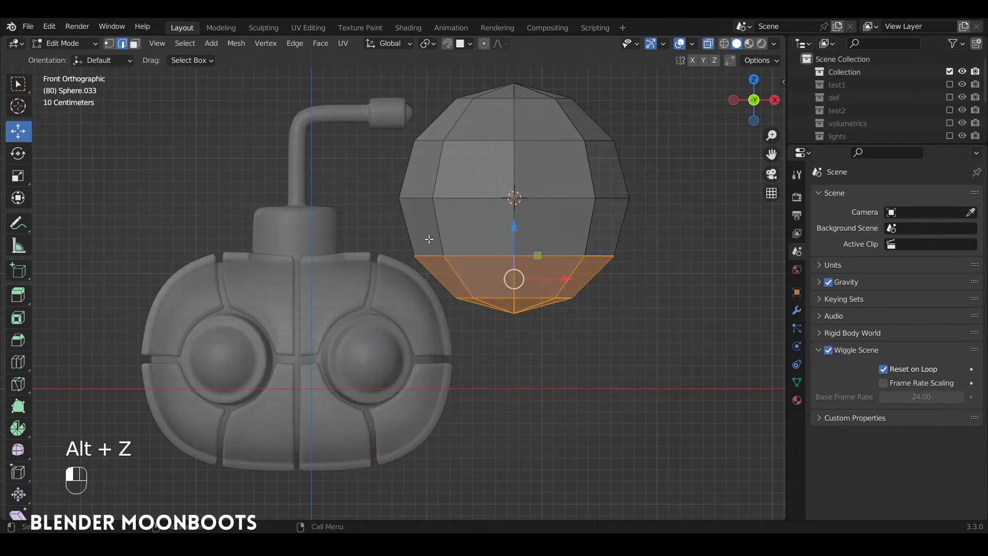
key("x")
left_click(518, 242)
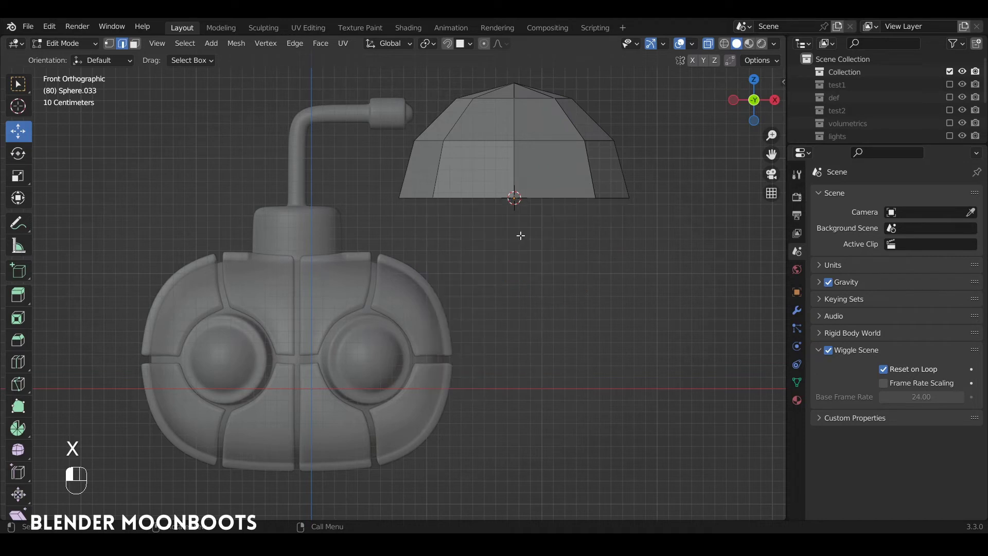
- Extrude the dome's open rim in place, scale it by 1.371, and extrude it about 1.1 m down along Z
left_click_drag(520, 236, 521, 249, "alt")
right_click(512, 295, "alt")
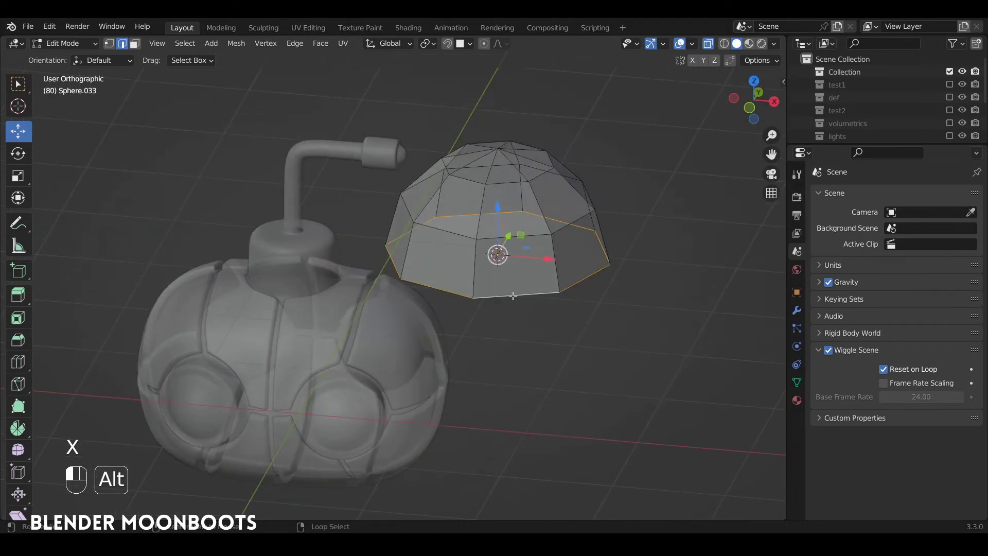
key("e")
left_click(581, 252)
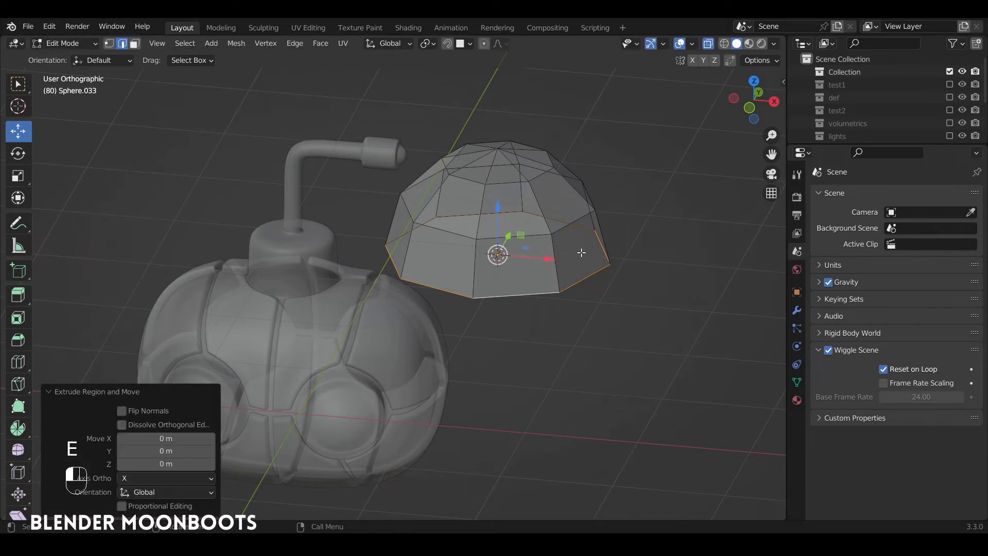
key("s")
left_click(686, 250)
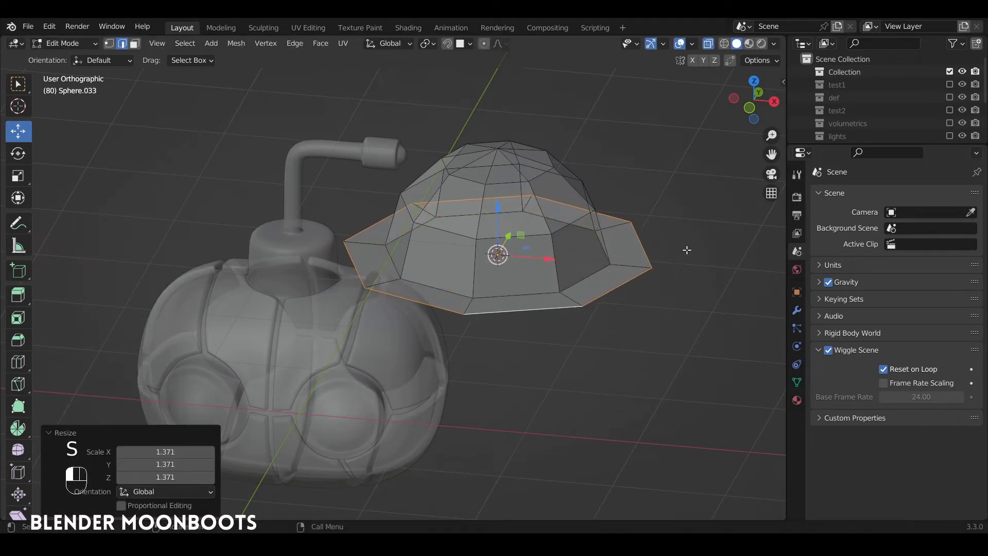
key("e")
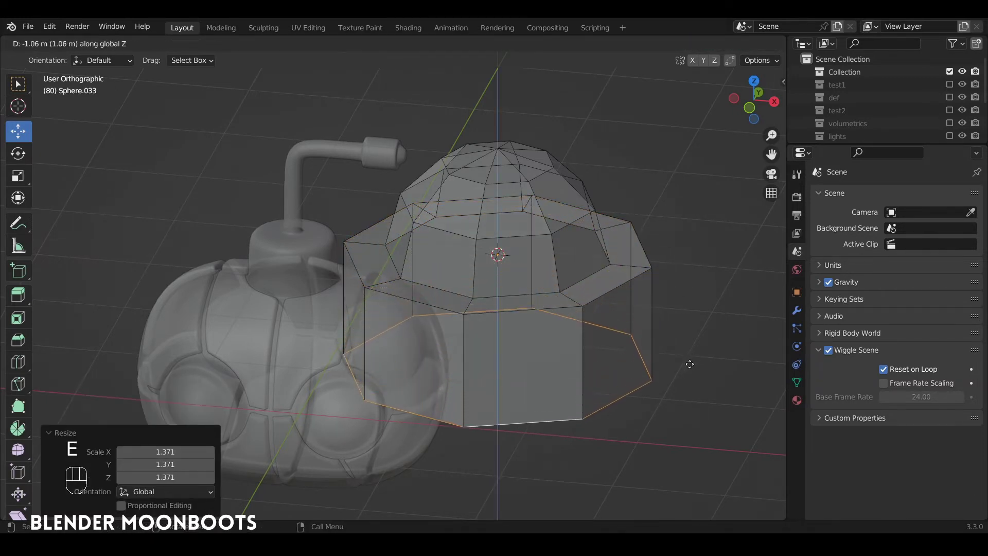
left_click(692, 373)
key("alt+z")
- Bevel the flange's outer loop and the dome's base loop together with 2 segments and return to object mode
middle_click_drag(691, 374, 701, 348)
left_click(569, 267, "alt")
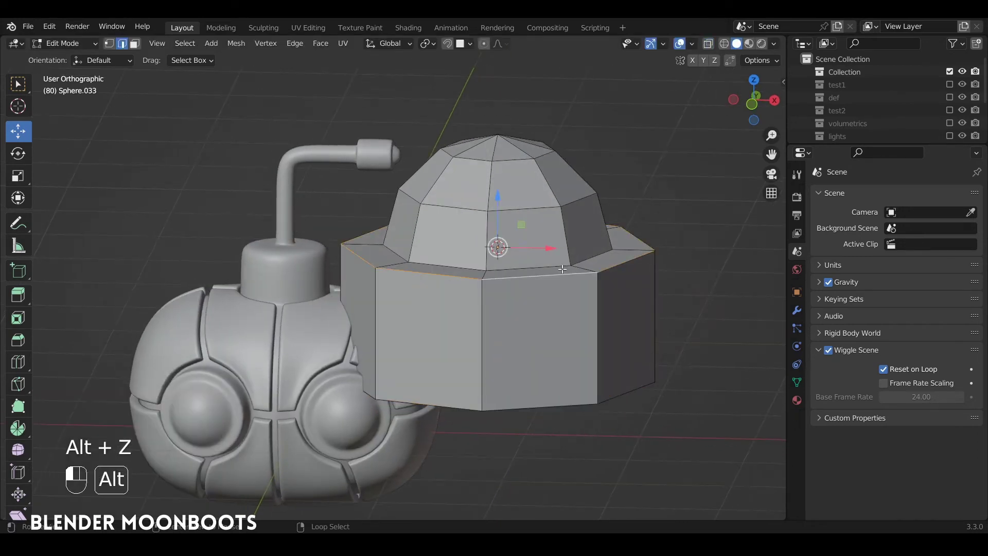
middle_click_drag(564, 265, 567, 286)
left_click(584, 270, "alt+shift")
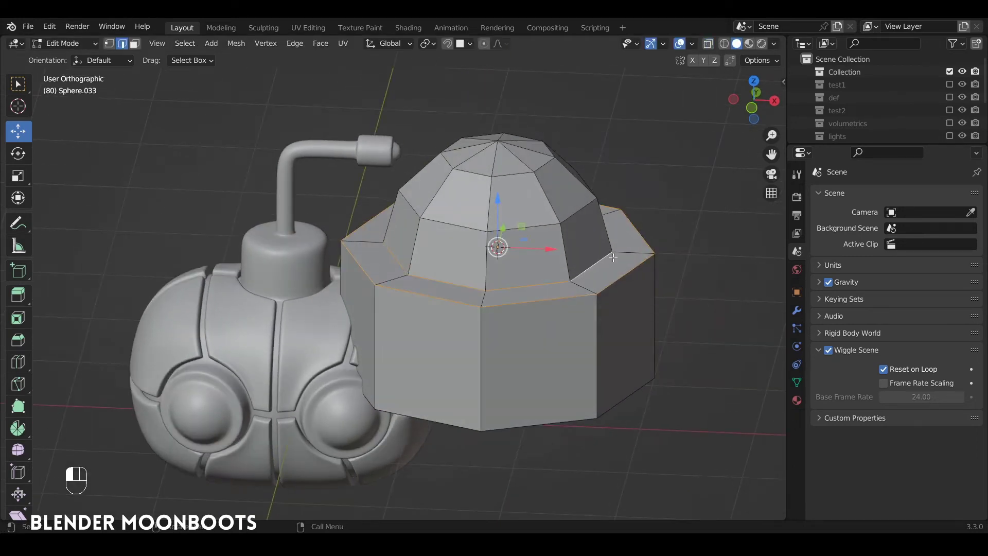
key("ctrl+b")
scroll(622, 263, "up", 1)
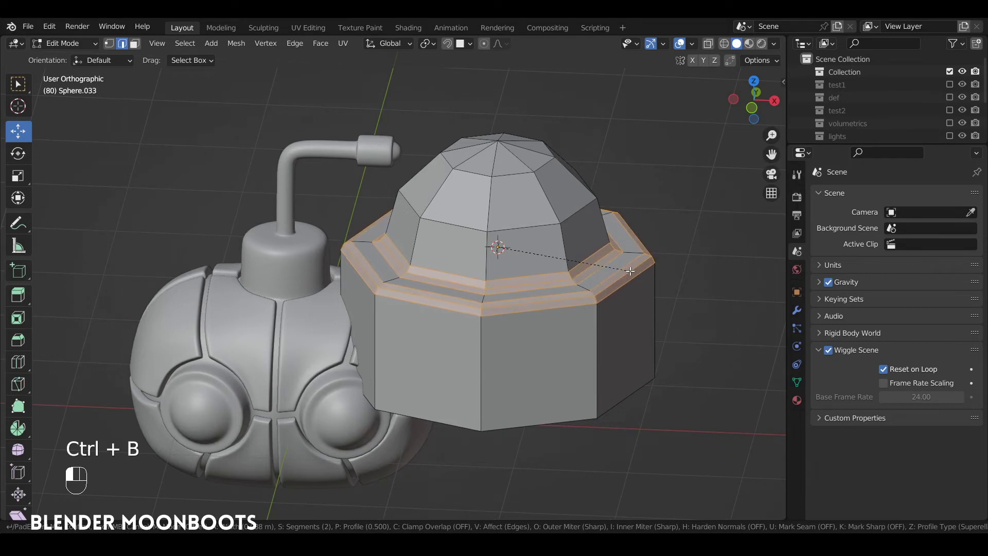
left_click(629, 270)
key("Tab")
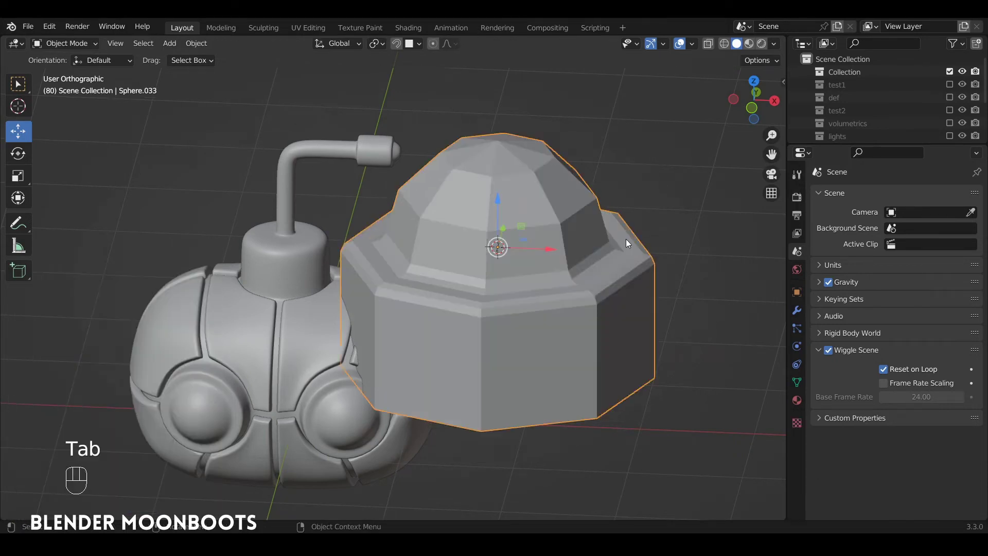
- Scale the whole stud mesh down to rivet size and shift its geometry up so the origin sits near its base
key("Tab")
key("a")
key("s")
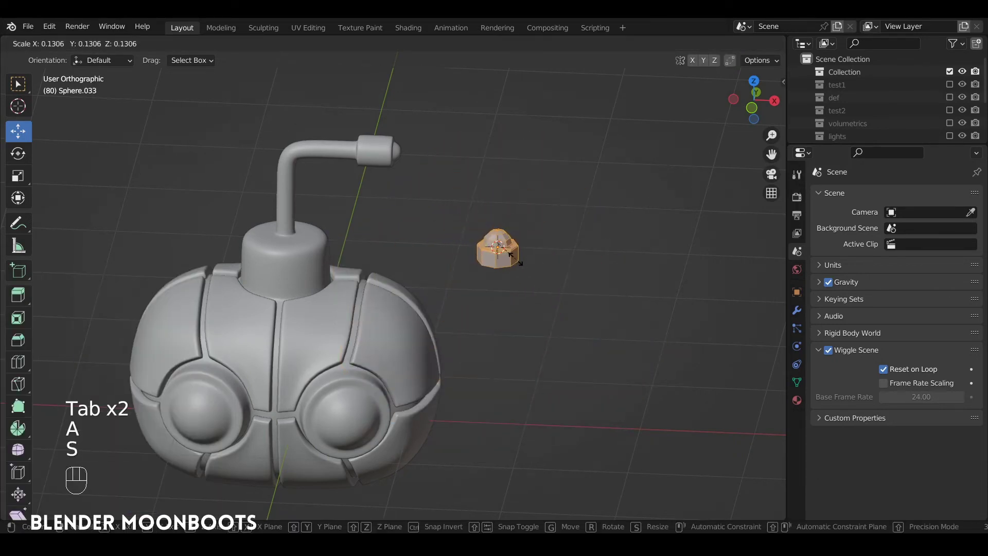
left_click(498, 246)
left_click_drag(498, 246, 571, 221, "alt")
key("KP_1")
left_click_drag(571, 221, 527, 231, "alt+shift")
left_click_drag(508, 186, 578, 211)
key("Tab")
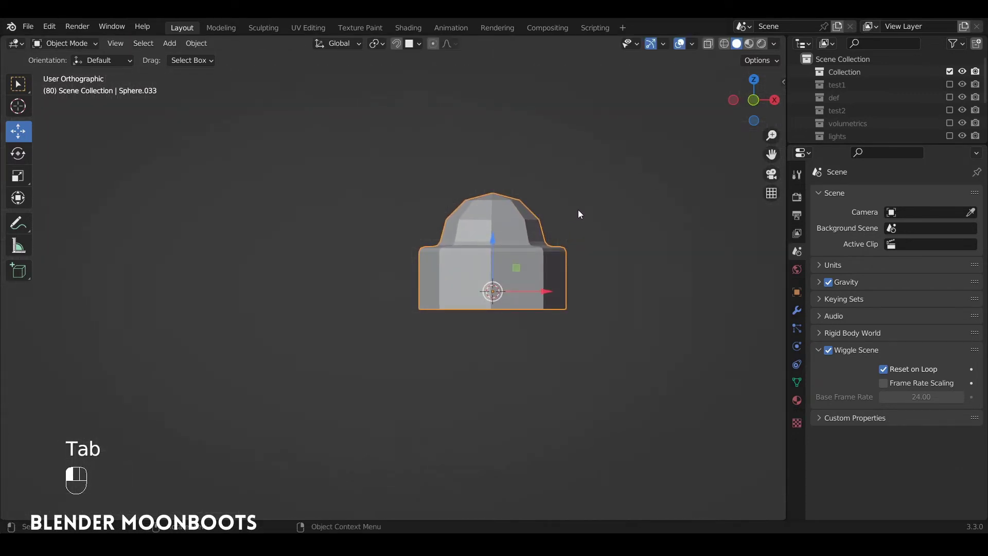
- Move the stud's origin about 0.004 m up along Z with Affect Only Origins enabled, and switch that option off
key("KP_1")
left_click(764, 61)
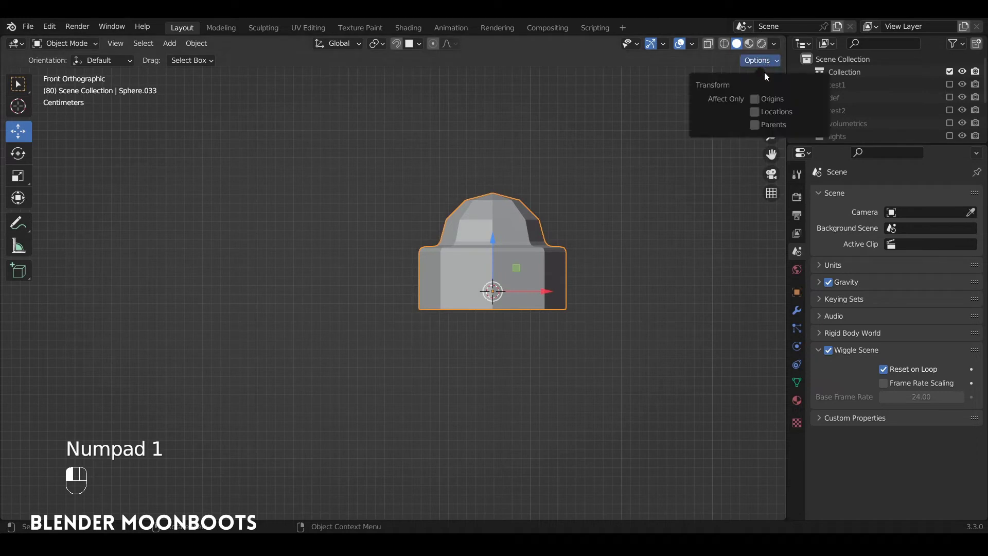
left_click(755, 101)
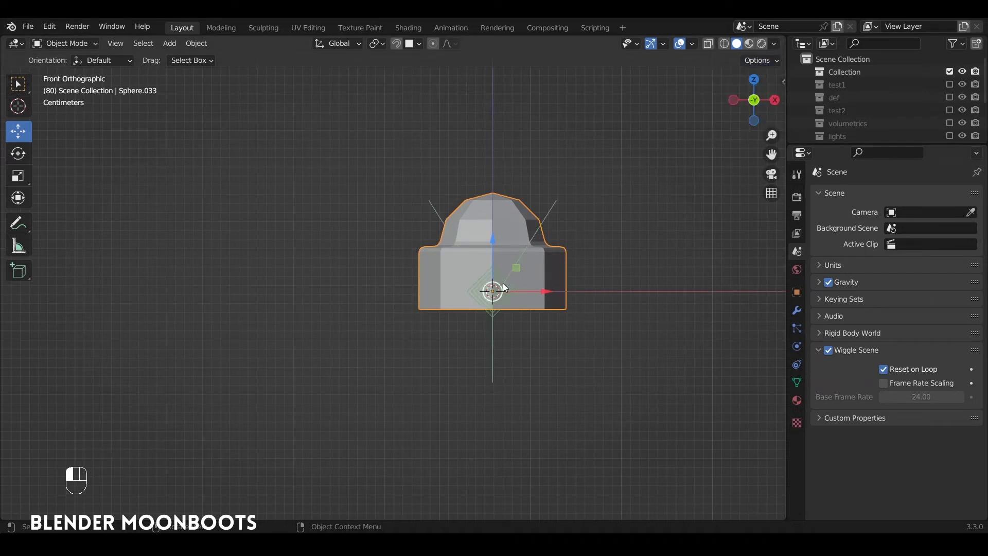
key("g")
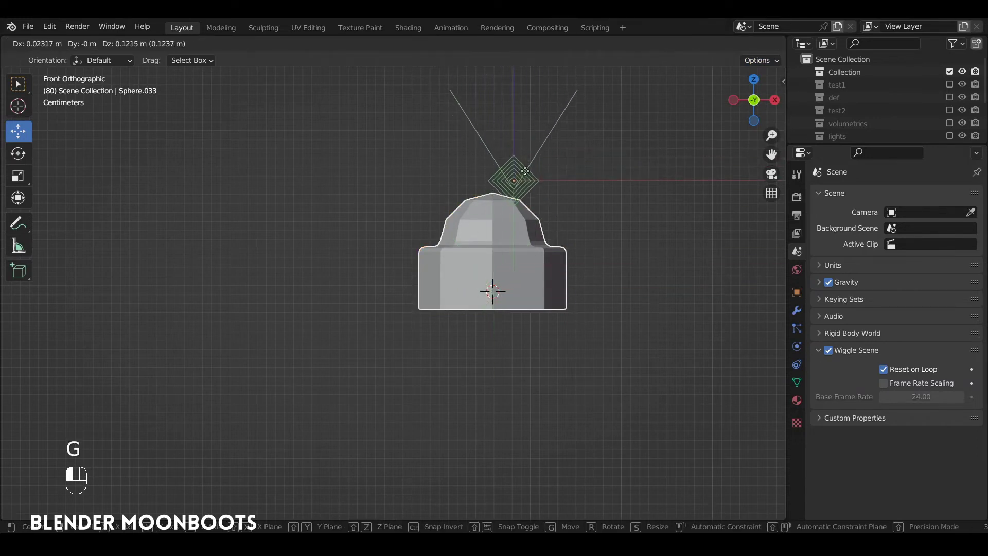
key("z")
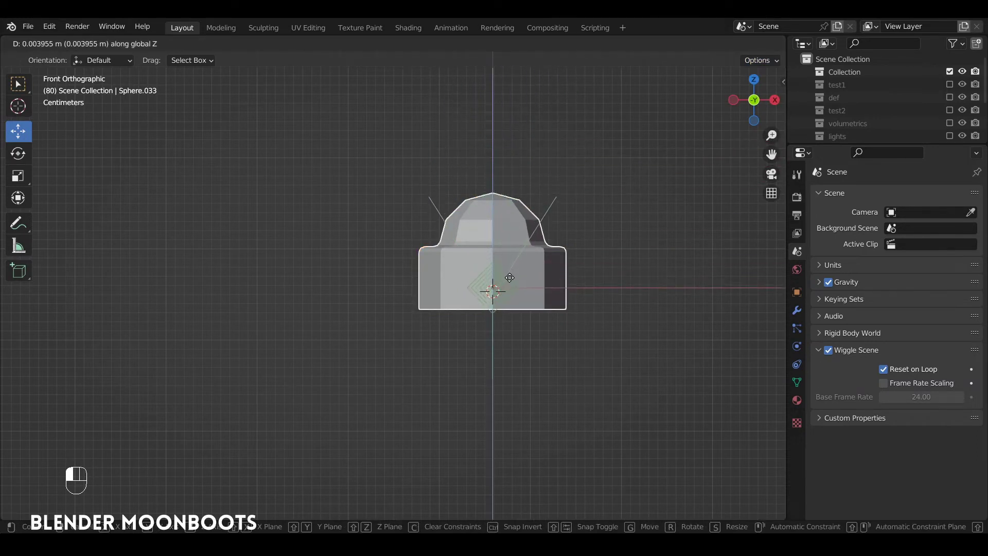
left_click(507, 292)
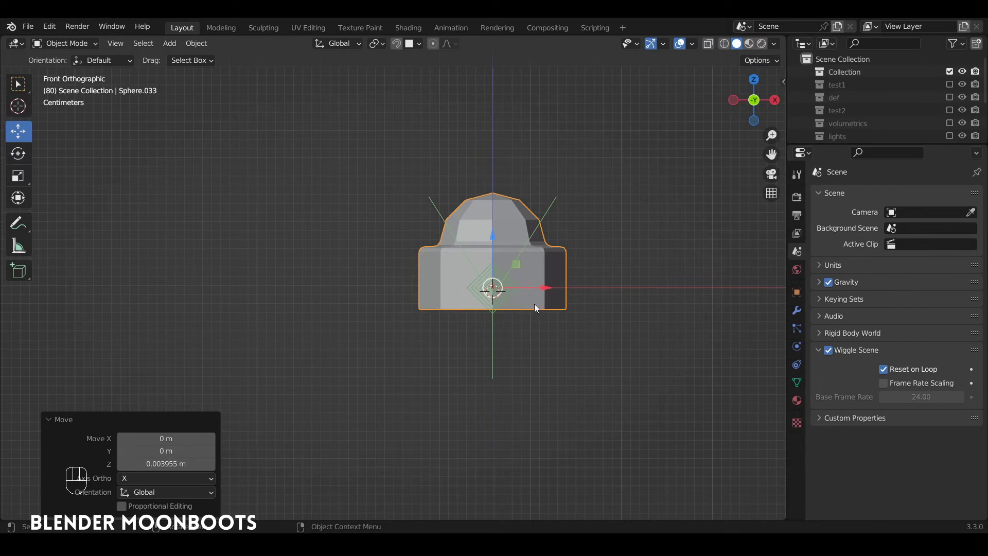
left_click(765, 60)
left_click(756, 97)
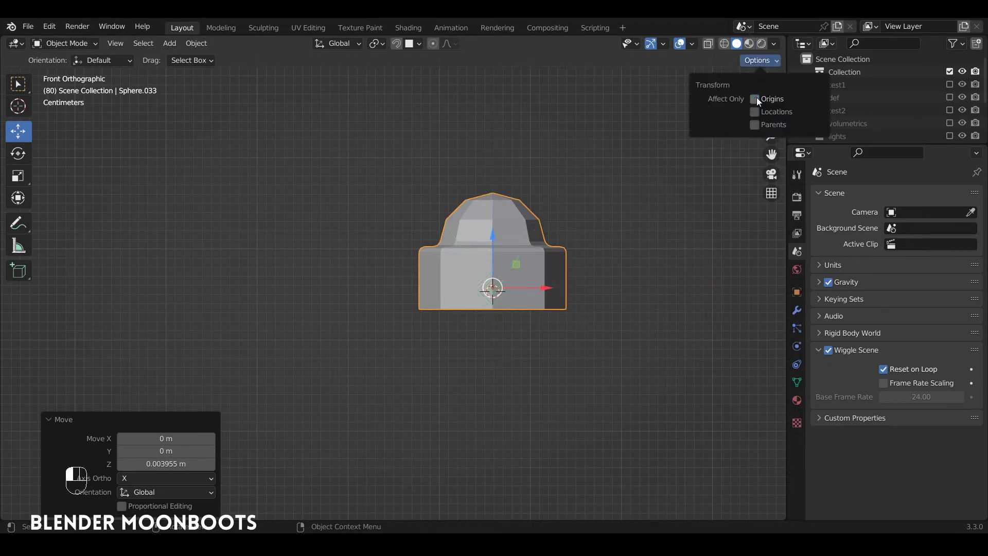
- Add a Subdivision Surface modifier to the stud with viewport level 2
left_click_drag(540, 178, 489, 236, "alt")
left_click_drag(489, 236, 619, 270, "alt+shift")
left_click(796, 311)
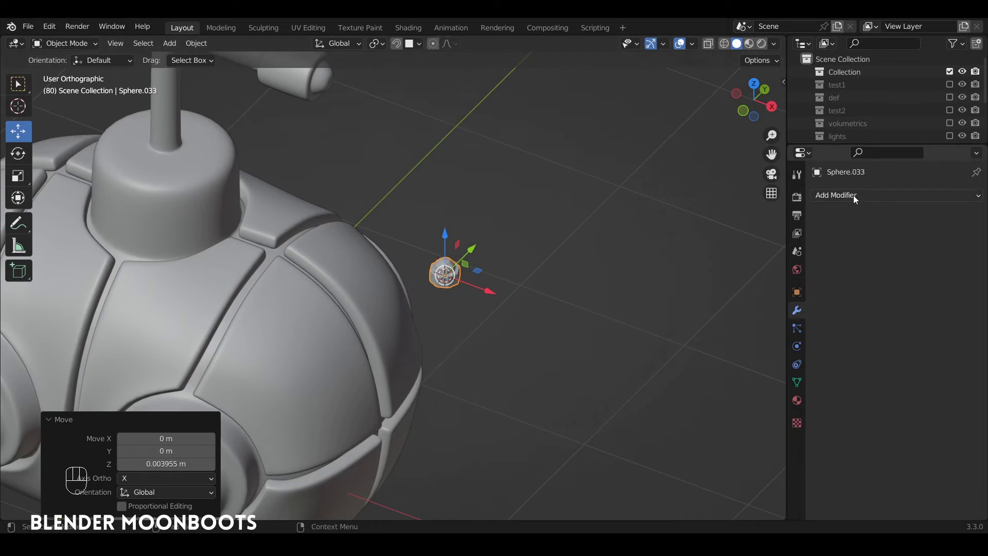
left_click(852, 196)
left_click(733, 425)
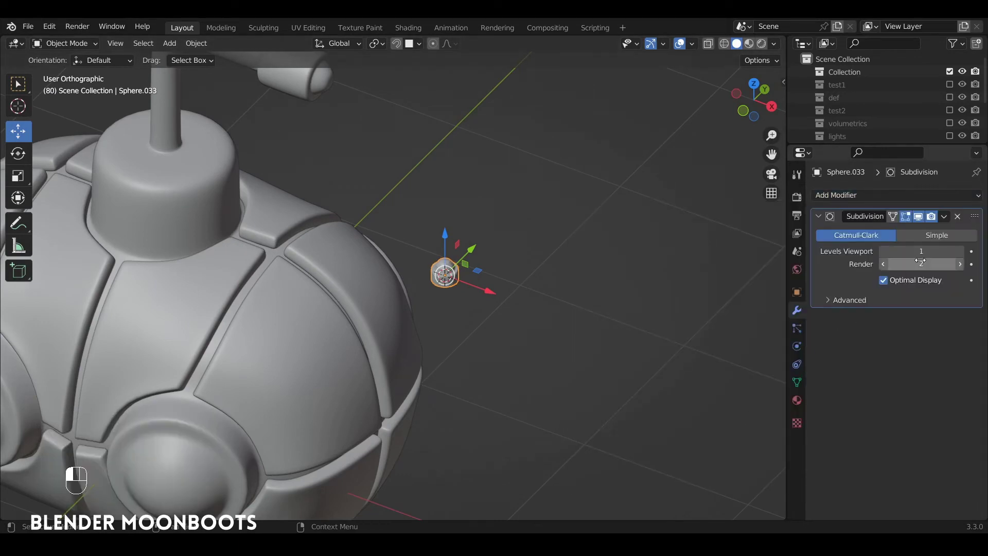
left_click(960, 251)
- Apply smooth shading to the stud
left_click_drag(609, 275, 561, 214, "ctrl+alt")
left_click_drag(560, 214, 578, 166, "alt+shift")
right_click(566, 219)
left_click(566, 213)
left_click_drag(332, 271, 595, 198, "ctrl+alt")
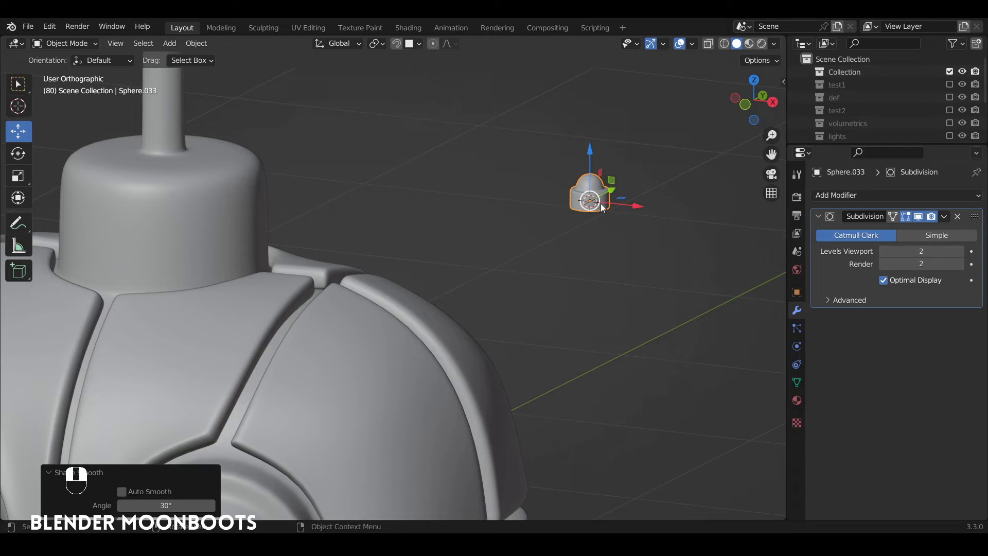
mouse_move(601, 203)
left_mouse_down("alt")
mouse_move(635, 180)
mouse_move(579, 213)
mouse_move(593, 218)
left_mouse_up("alt")
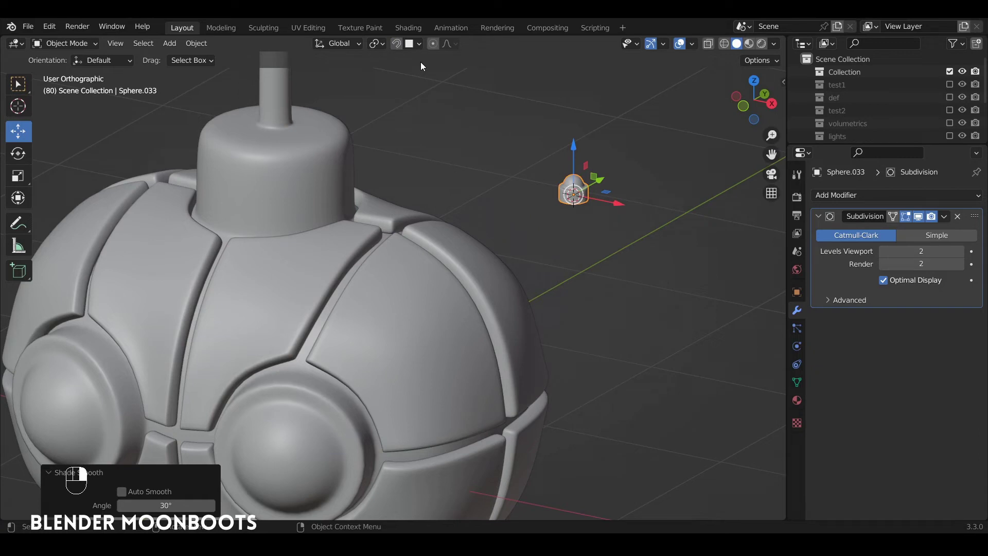
- Snap the rivet onto the front shell panel's upper corner beside the neck, using Face Project with Align Rotation to Target
left_click(420, 44)
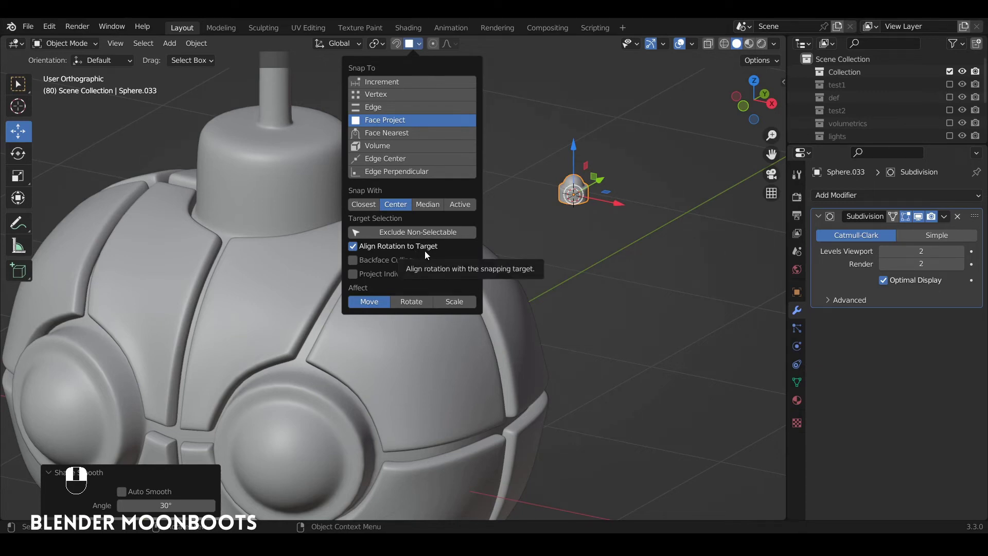
left_click_drag(541, 162, 473, 150, "alt")
key("g")
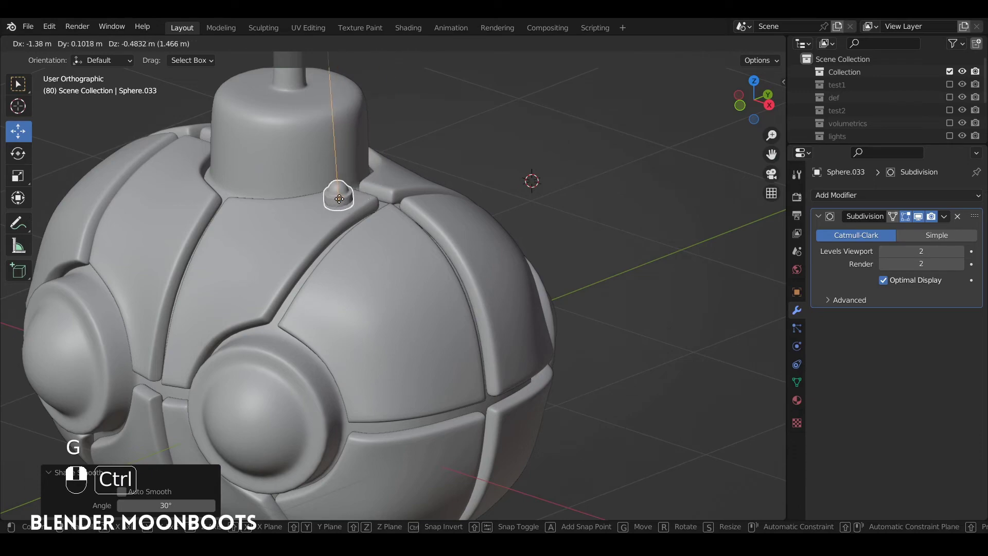
left_click(345, 197, "ctrl")
left_click_drag(353, 206, 335, 256, "alt")
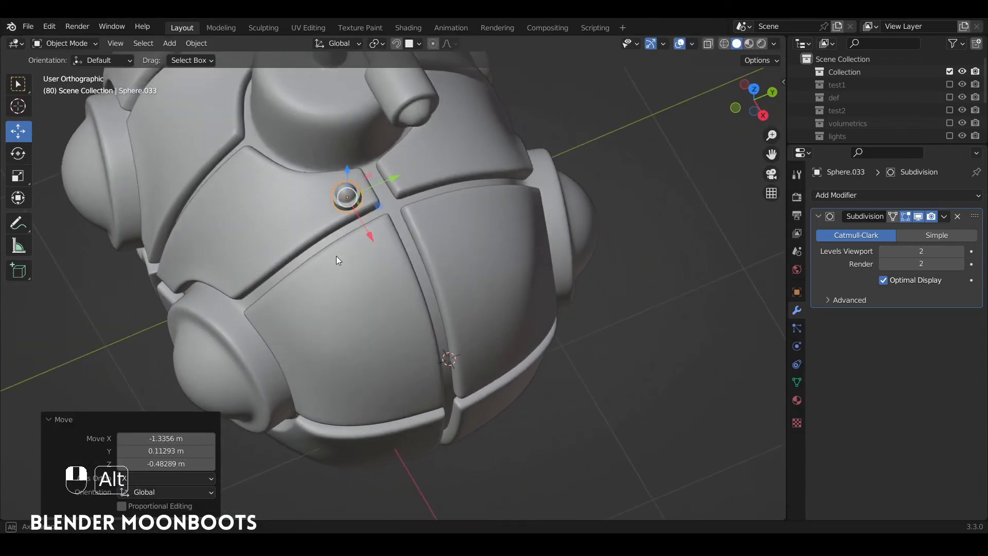
key("g")
left_click(349, 186, "ctrl")
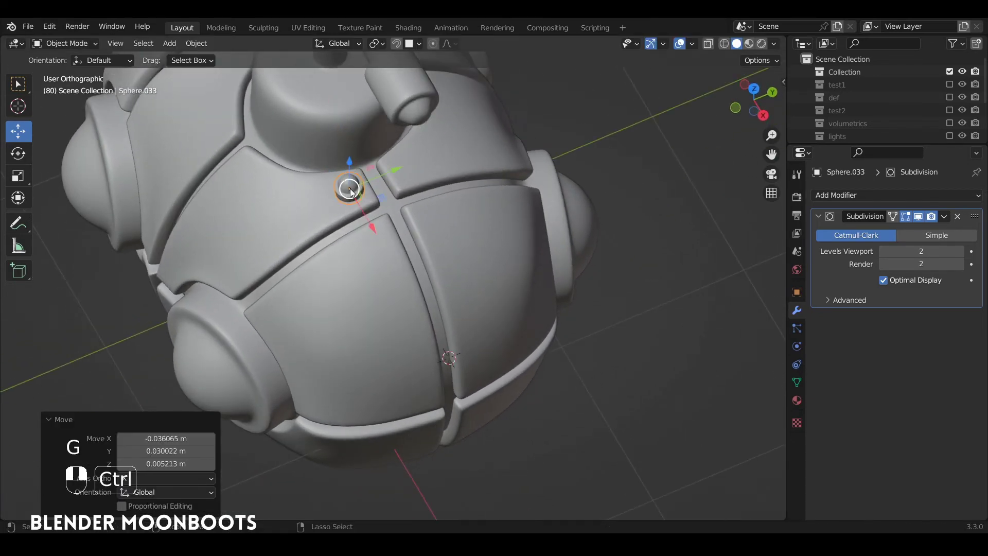
left_click_drag(350, 188, 395, 119, "alt")
left_click_drag(395, 119, 483, 273, "alt+shift")
scroll(432, 143, "up", 6)
left_click_drag(483, 273, 504, 239, "alt")
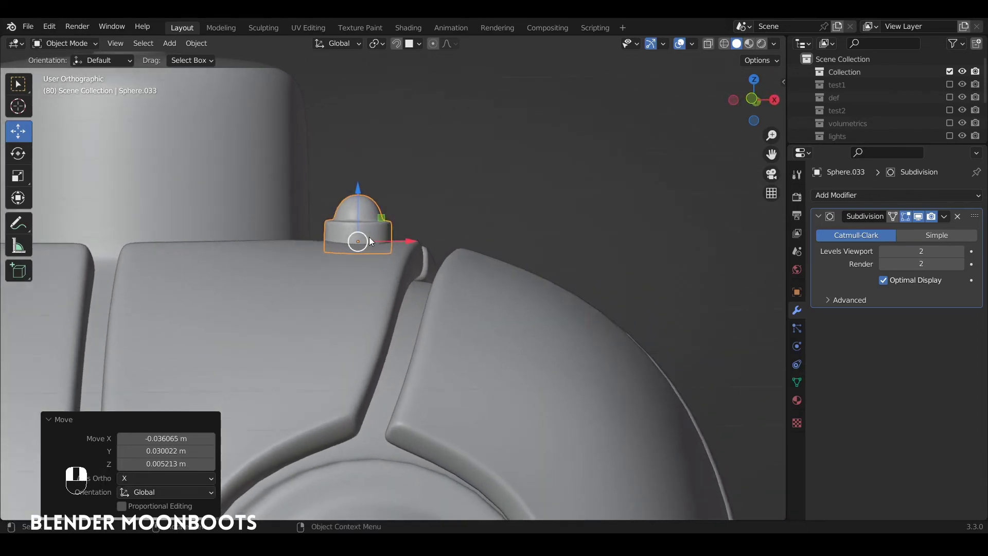
- Make a linked duplicate of the rivet, offset about -0.25 m in X, -0.29 m in Y and 0.09 m in Z
left_click_drag(360, 235, 371, 277, "alt")
scroll(371, 277, "down", 3)
left_click_drag(371, 276, 498, 232, "alt")
key("alt+d")
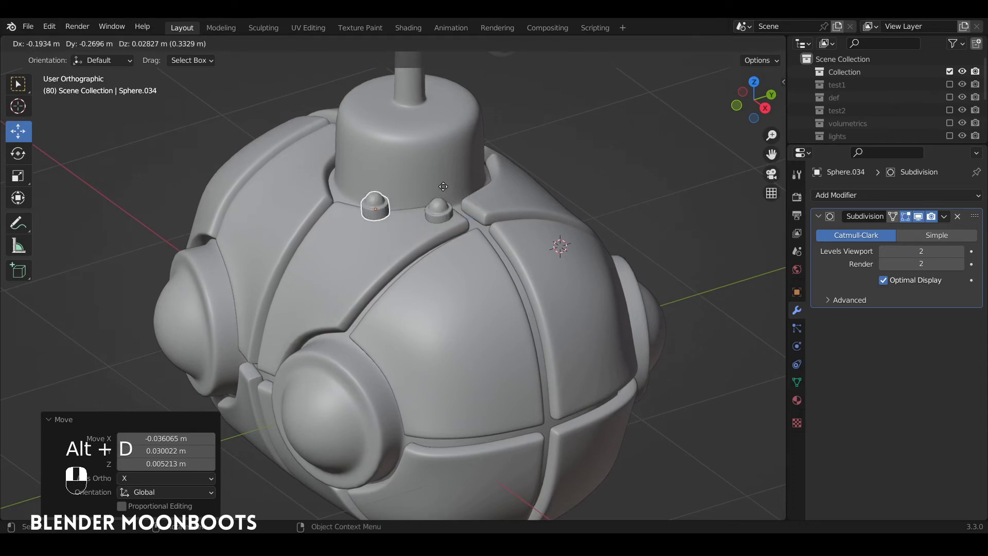
left_click(433, 175)
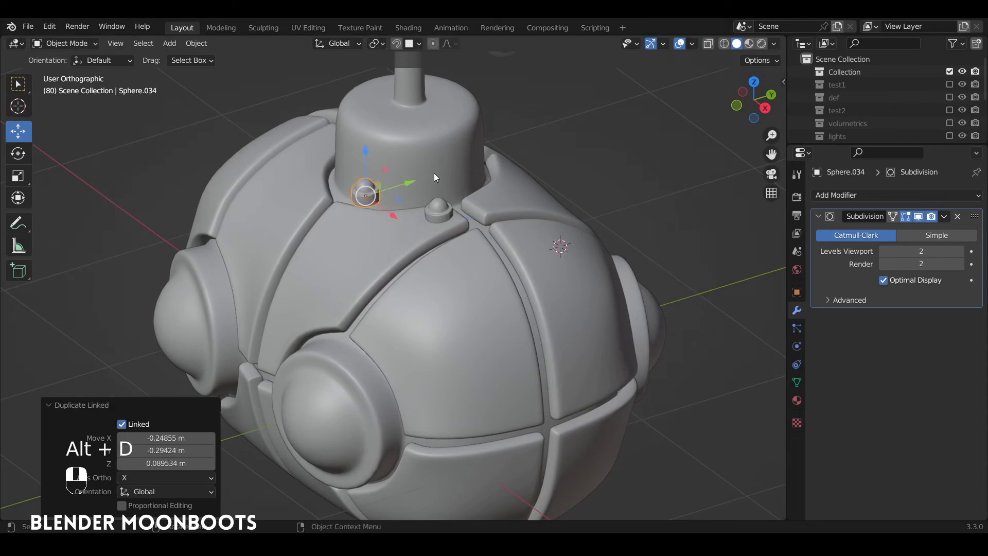
mouse_move(434, 173)
left_mouse_down("alt")
mouse_move(484, 158)
mouse_move(436, 153)
left_mouse_up("alt")
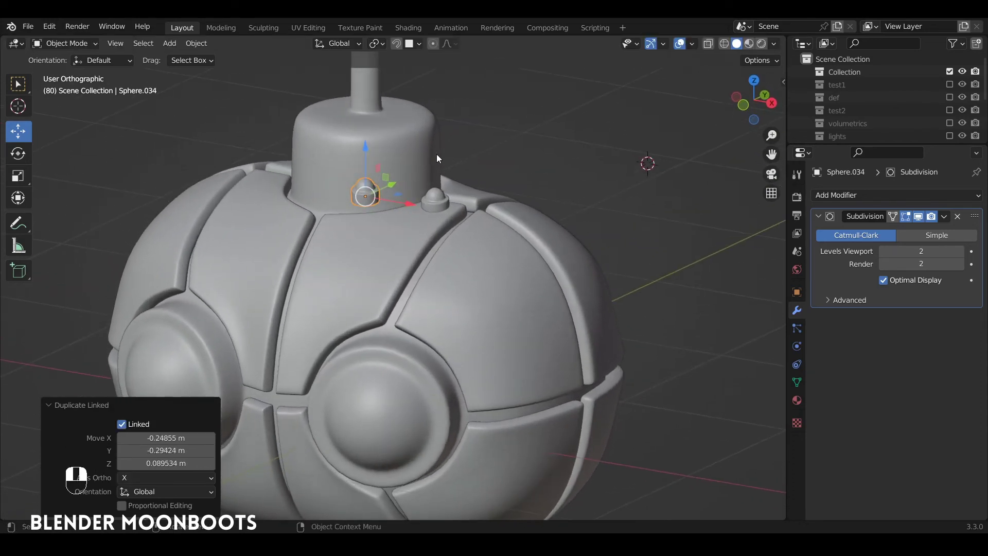
- Try moving an edge loop on the duplicated rivet's dome in Edit Mode, and undo the move
key("Tab")
left_click_drag(360, 189, 341, 190, "alt")
left_click_drag(341, 189, 404, 190, "ctrl+alt")
left_click(380, 189, "alt")
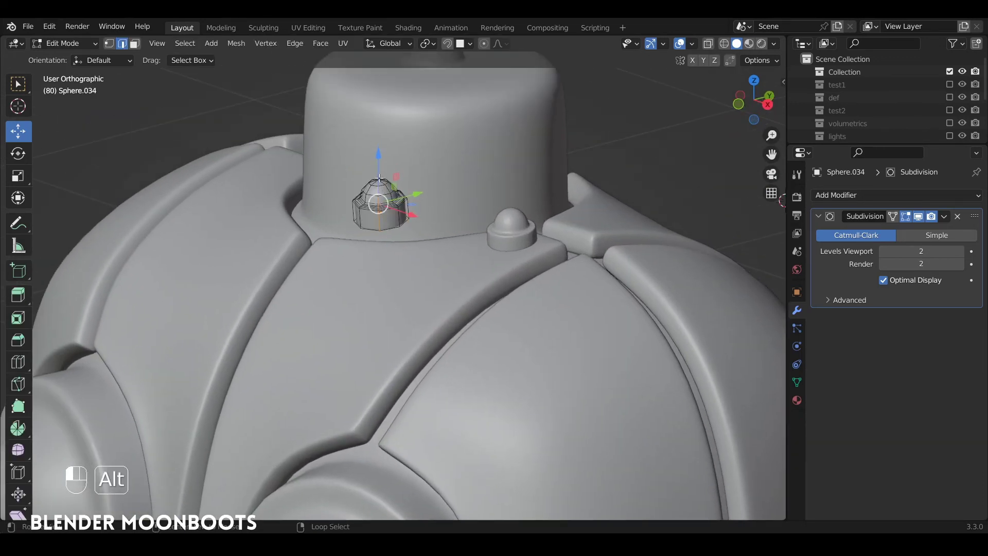
key("g")
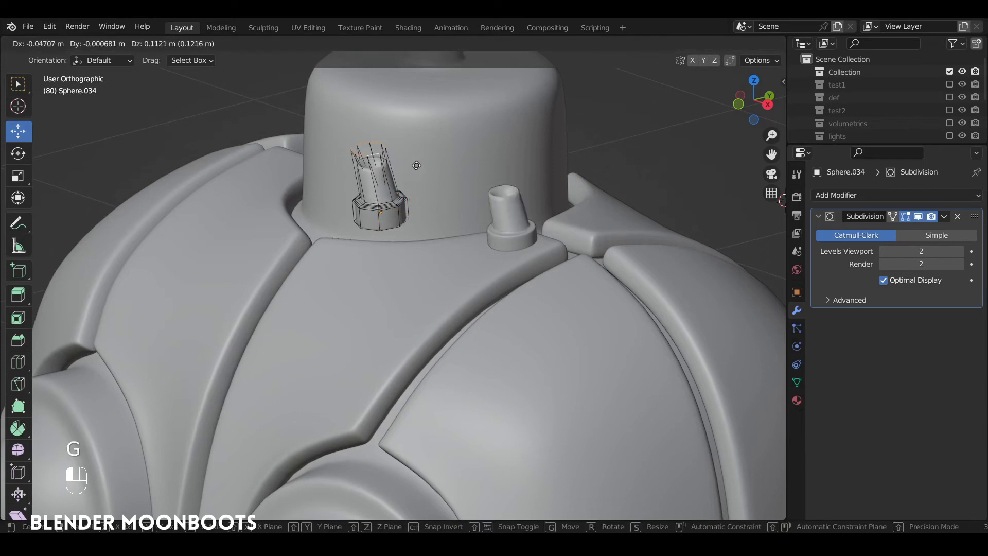
left_click(412, 198)
key("ctrl+z")
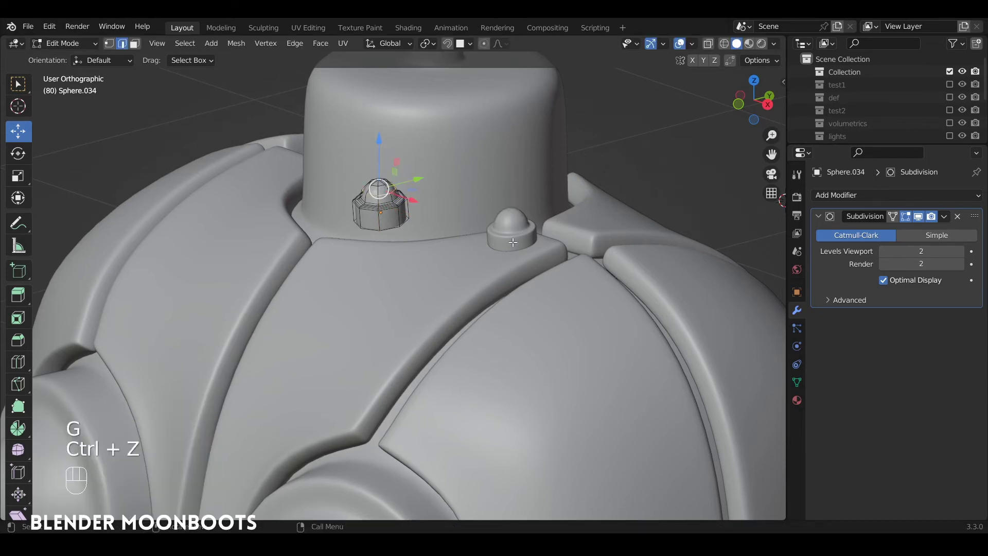
left_click_drag(480, 223, 460, 251, "alt")
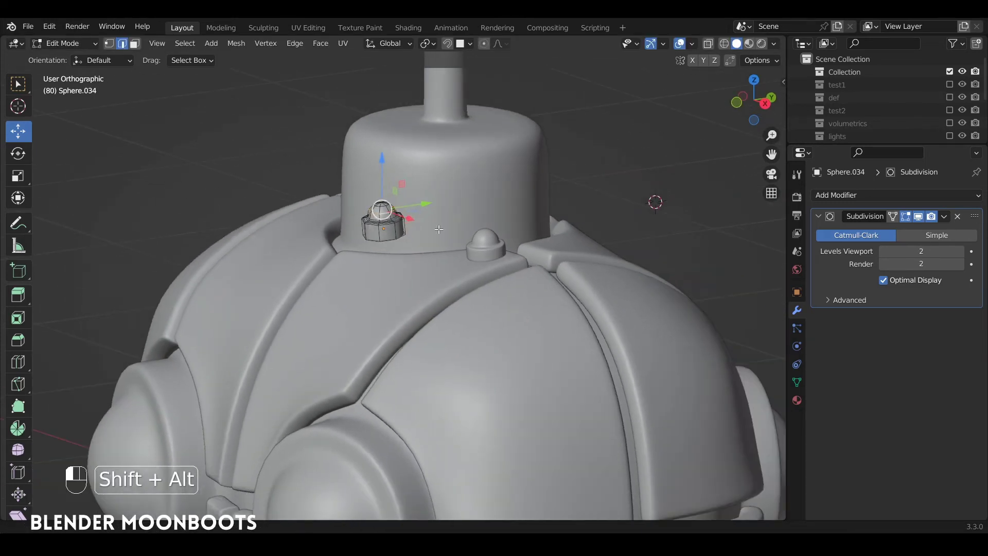
key("Tab")
- Snap the linked rivet duplicate onto the front panel's other upper corner beneath the neck
left_click_drag(391, 228, 441, 244, "alt")
key("g")
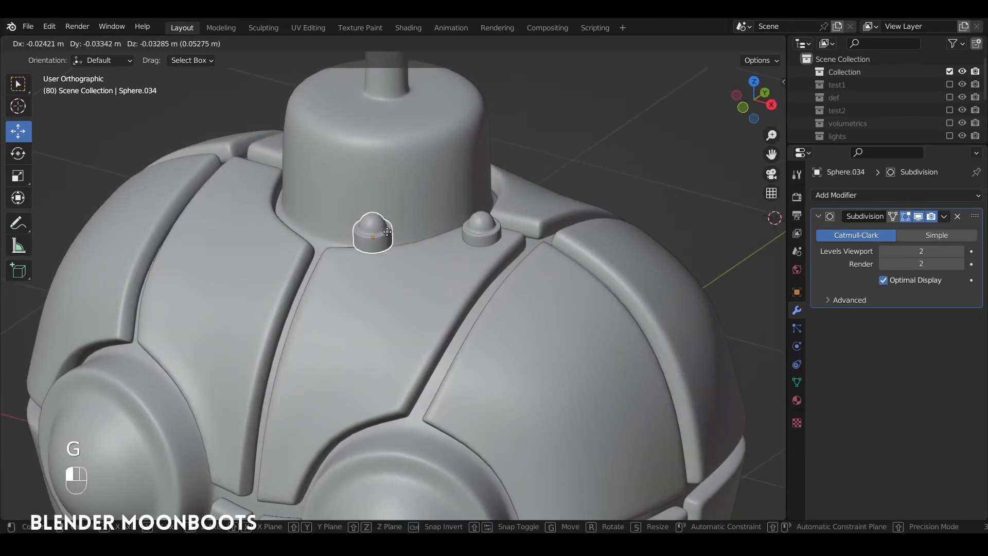
key("ctrl")
left_click(341, 256)
left_click_drag(355, 265, 374, 271, "alt")
key("g")
key("ctrl")
left_click(345, 265)
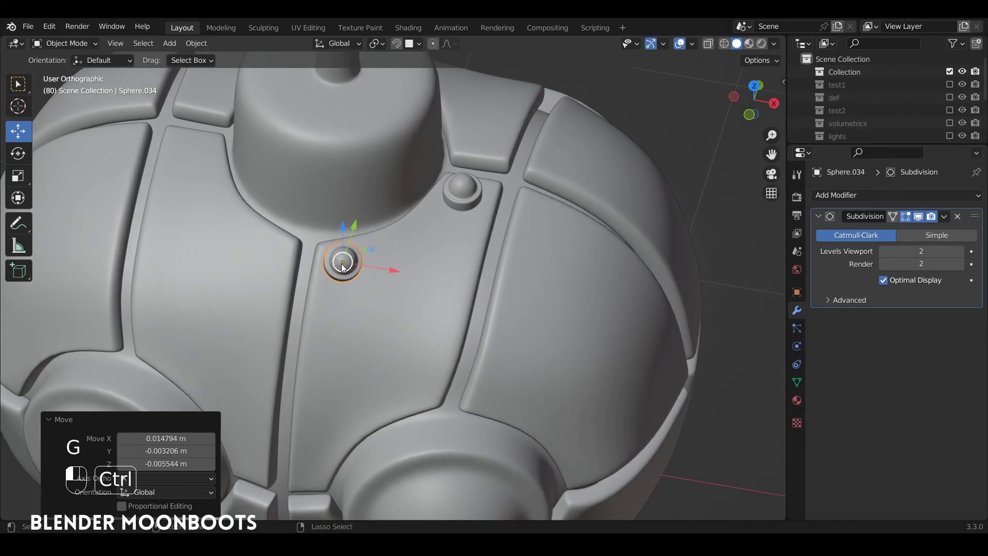
- Add two more linked rivet duplicates, snapped to the front panel's corner above the knob and its lowest corner beside the knob
key("alt+d")
key("ctrl")
left_click(414, 383)
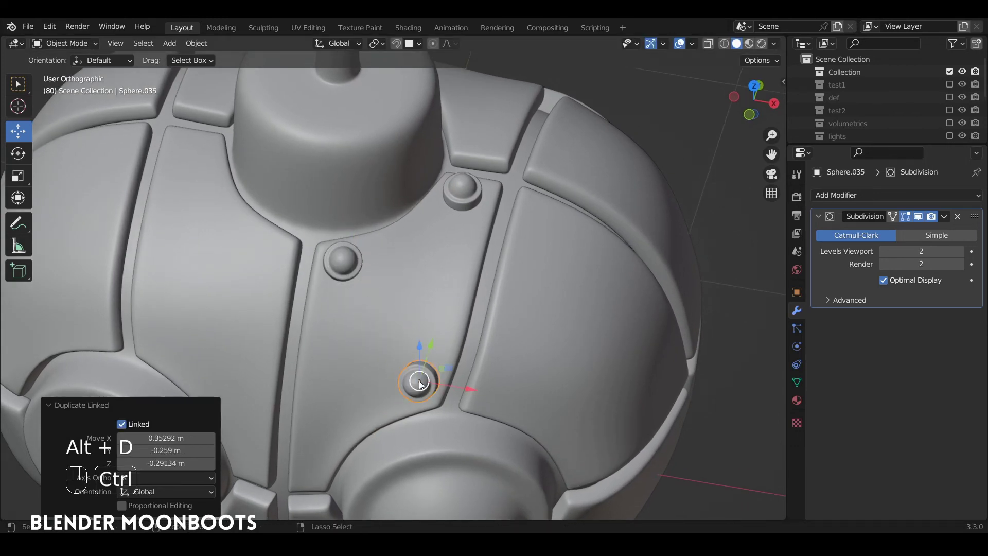
left_click_drag(414, 383, 480, 238, "alt")
key("alt+d")
key("ctrl")
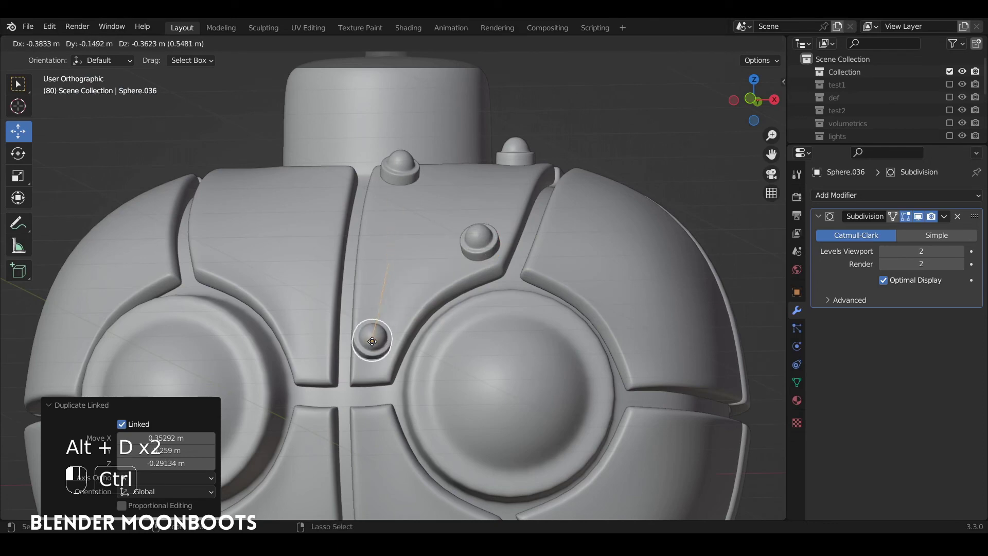
left_click(376, 353)
- Scale the whole shared rivet mesh down slightly in Edit Mode so all linked copies shrink together
left_click_drag(415, 331, 435, 240, "alt")
key("Tab")
key("a")
key("s")
left_click(418, 315)
key("Tab")
left_click(392, 254)
key("Tab")
key("Tab")
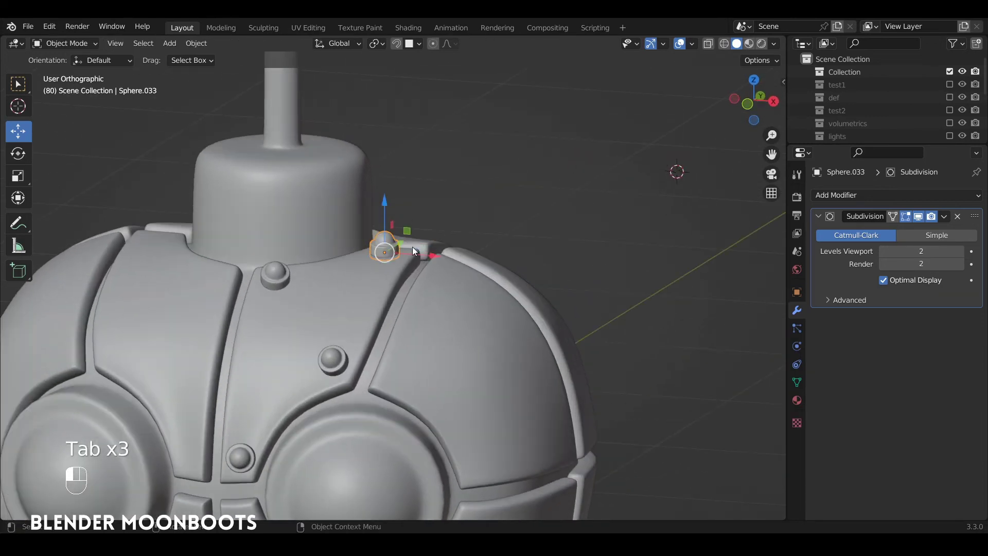
- Place a linked duplicate of the rivet clear of the body and clear its rotation
key("alt+d")
left_click(589, 162)
left_click_drag(589, 162, 440, 289, "alt")
key("alt+r")
key("KP_1")
left_click_drag(441, 289, 503, 181, "ctrl+alt")
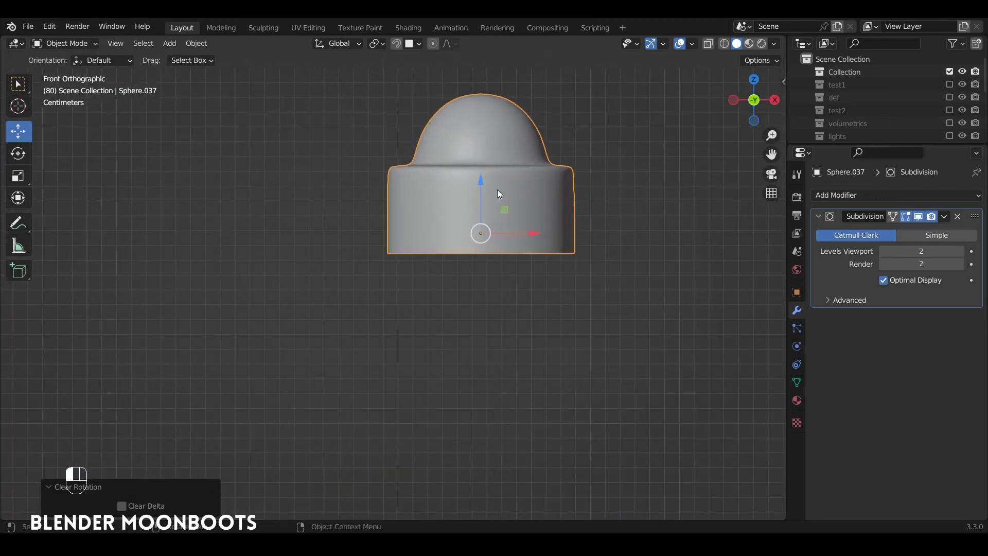
- Delete the unrotated rivet duplicate standing clear of the body
key("Tab")
left_click_drag(482, 127, 395, 122)
key("Tab")
key("x")
left_click(505, 218)
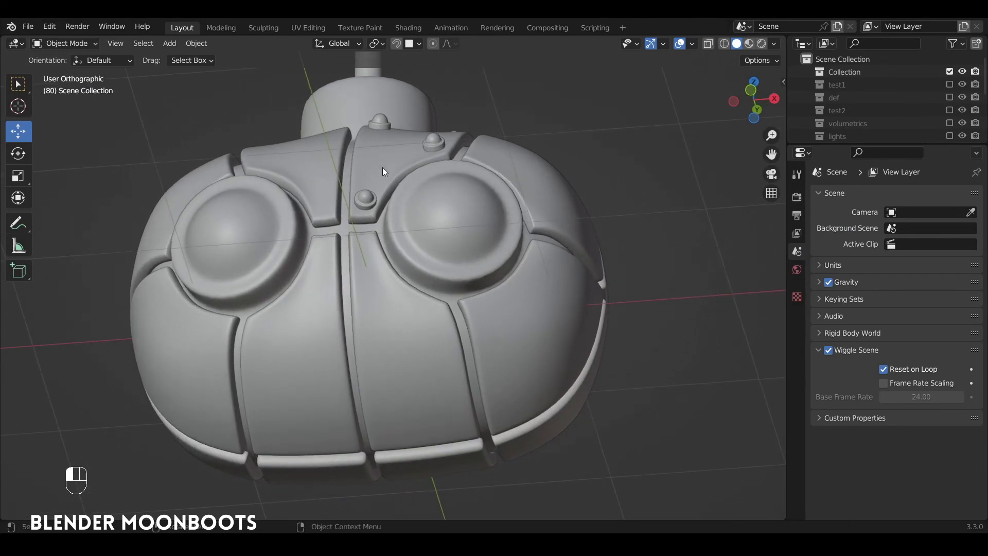
- Snap a linked duplicate of the rivet above the knob onto the neighbouring side panel's top corner
left_click_drag(382, 168, 448, 174, "alt")
left_click(408, 189)
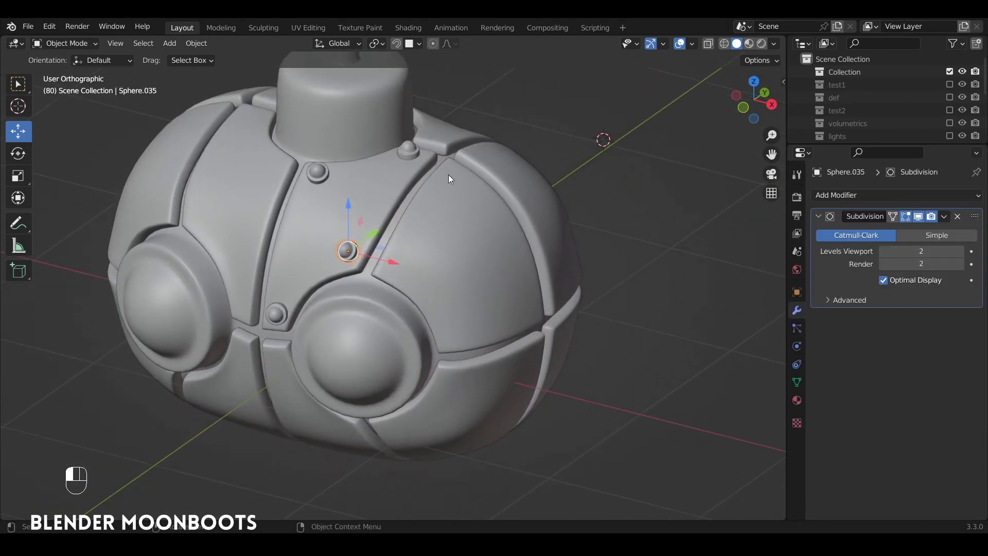
left_click_drag(500, 394, 487, 234, "alt")
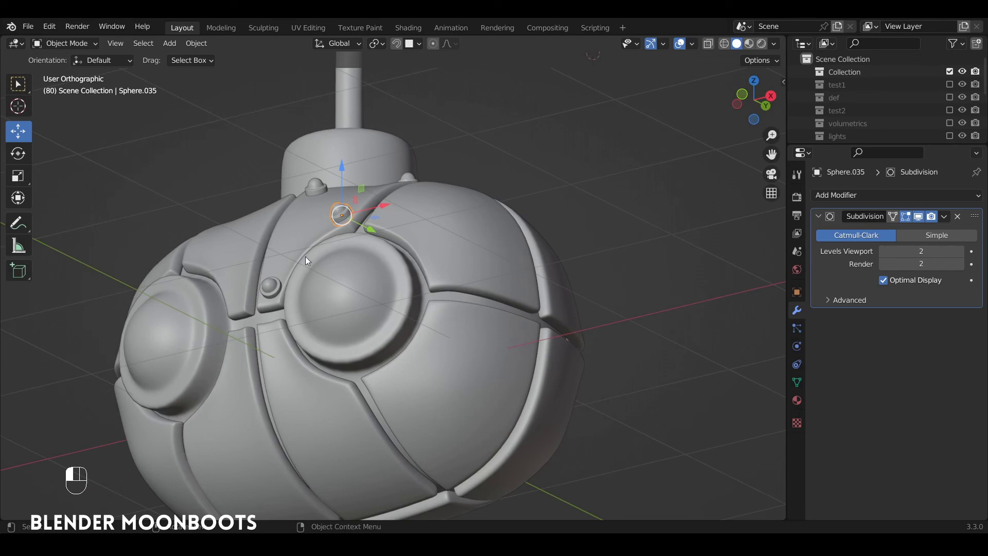
left_click_drag(306, 260, 339, 286, "alt")
left_click_drag(477, 350, 442, 353, "alt")
key("alt+d")
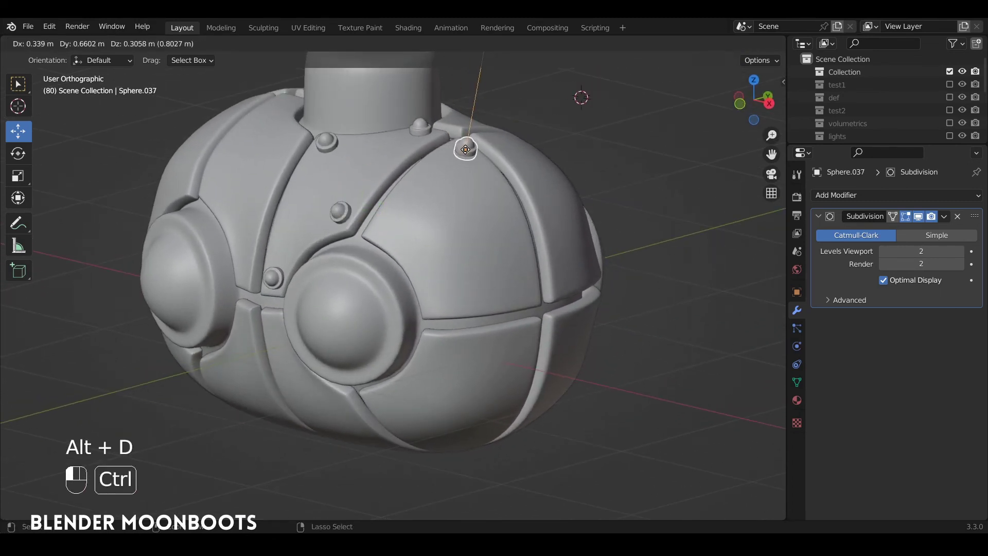
left_click(466, 149)
- Snap further linked rivet duplicates onto the side panel's remaining corners, above and beside the knob and along the lower seam
left_click_drag(465, 150, 459, 195, "alt")
key("alt+d")
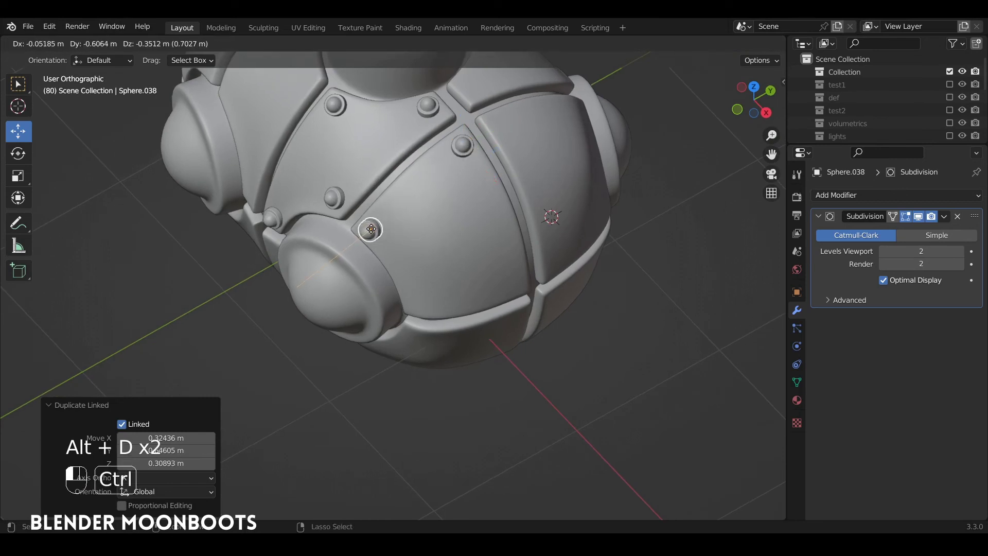
left_click(370, 229)
left_click_drag(370, 229, 400, 220, "alt")
key("alt+d")
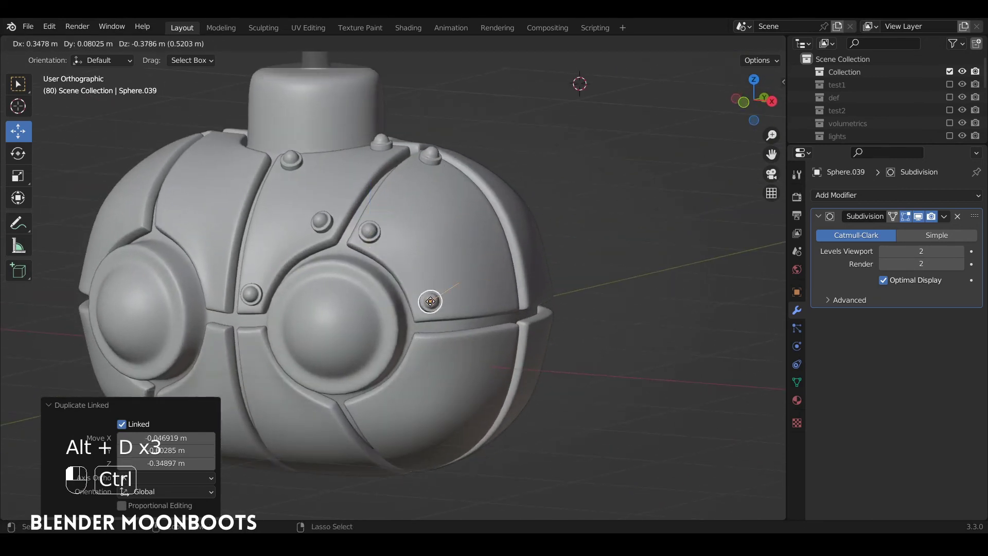
left_click(432, 301)
key("alt+d")
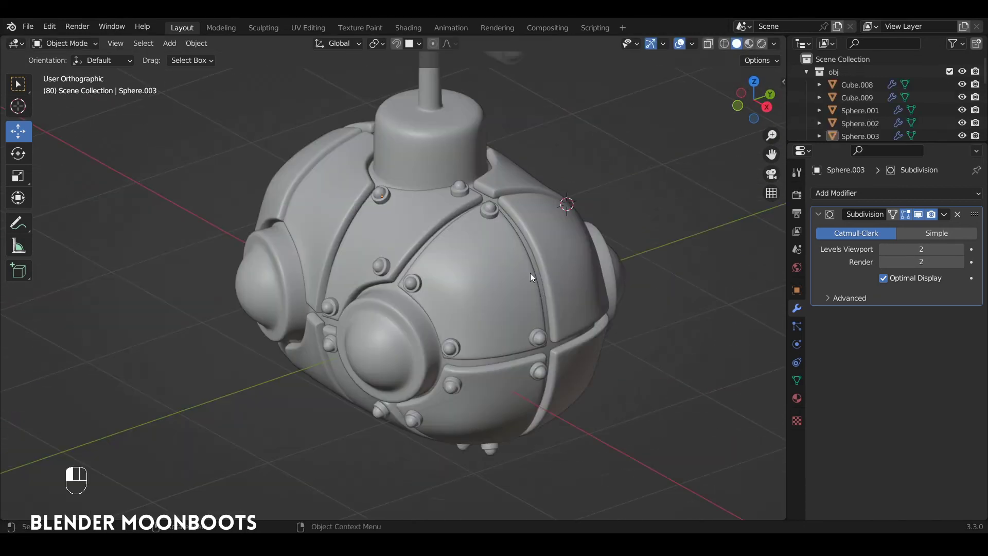
- Select every rivet that shares the same object data as the one below the neck
left_click_drag(532, 338, 461, 307, "alt")
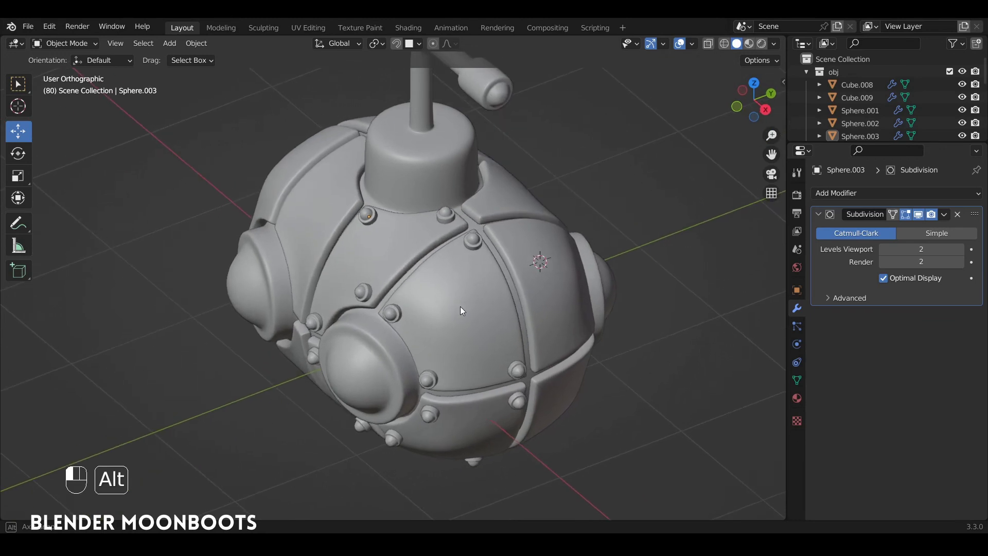
left_click_drag(376, 193, 466, 202, "alt")
left_click(410, 206)
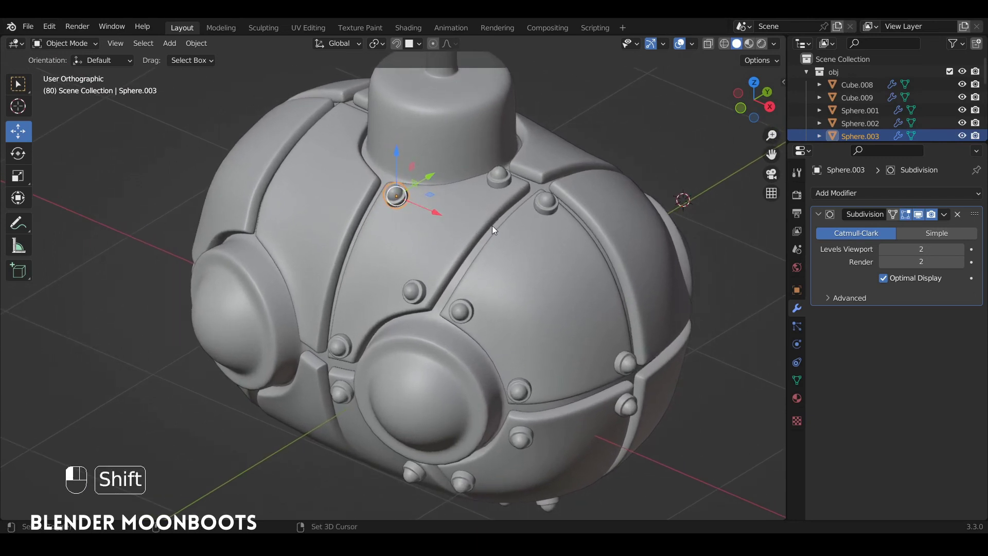
key("shift+l")
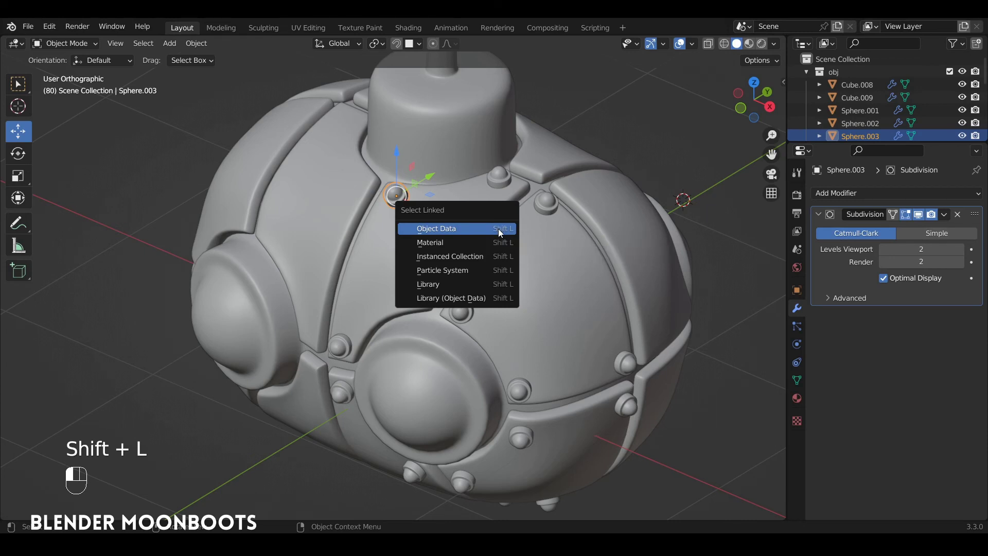
left_click(498, 229)
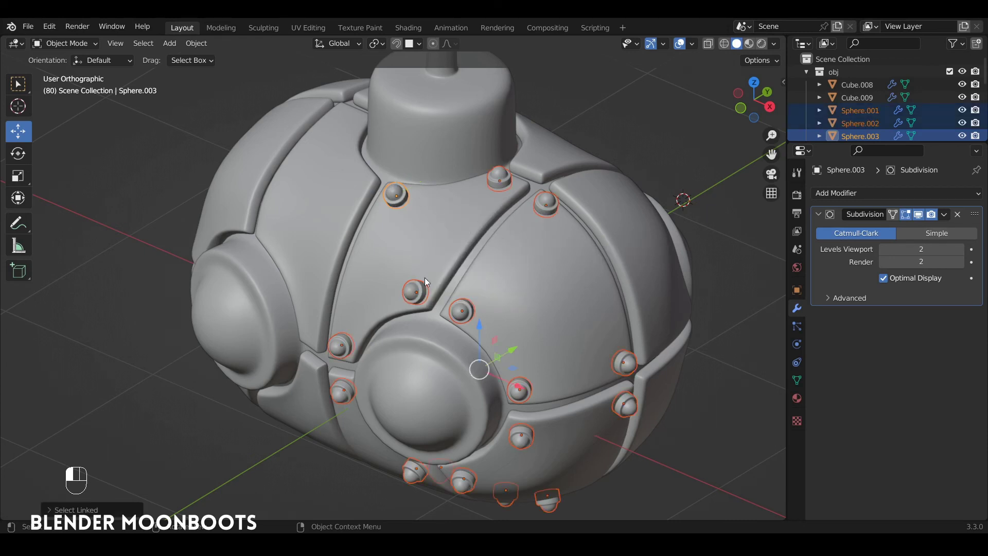
- Join all the selected rivets into a single object
left_click_drag(522, 315, 511, 303, "alt")
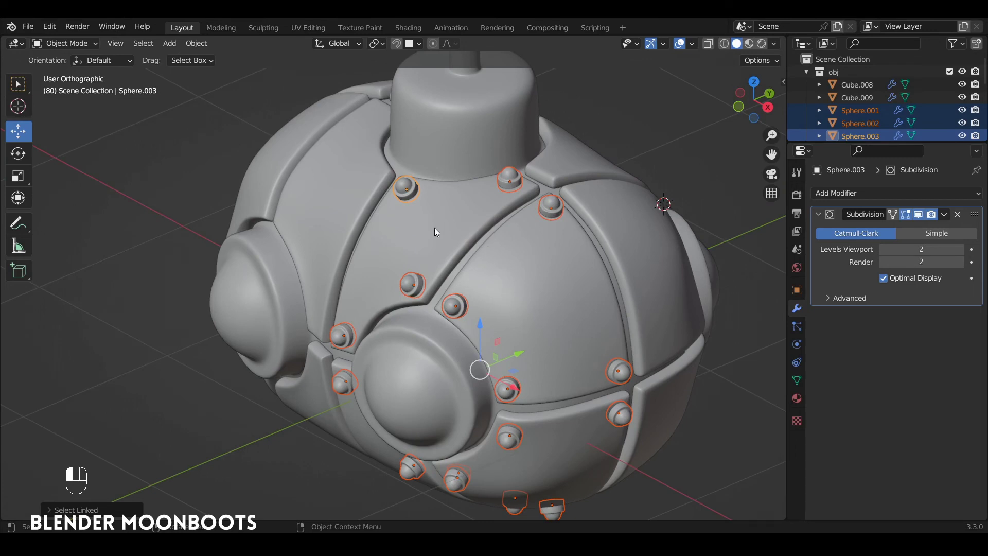
left_click_drag(494, 266, 476, 260, "ctrl+alt")
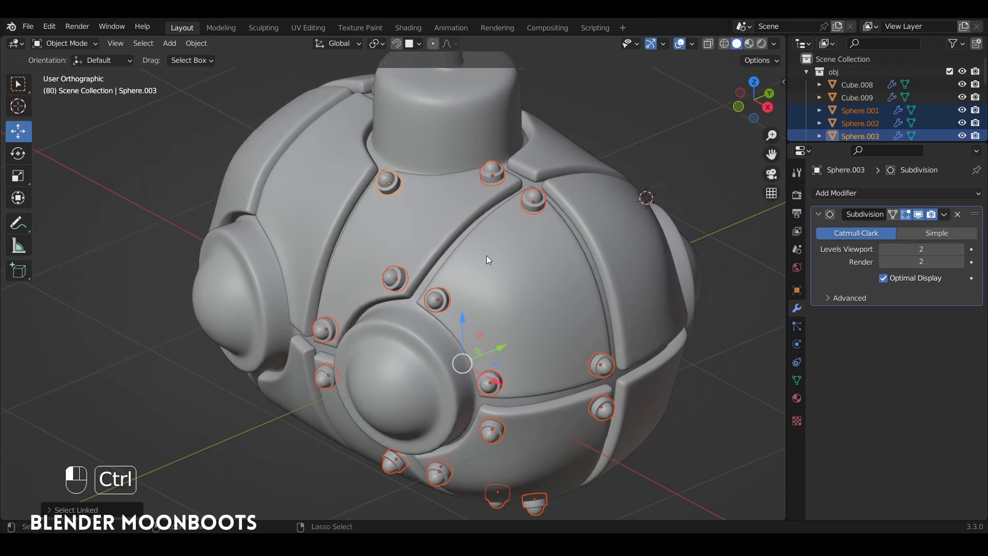
key("ctrl+j")
key("Tab")
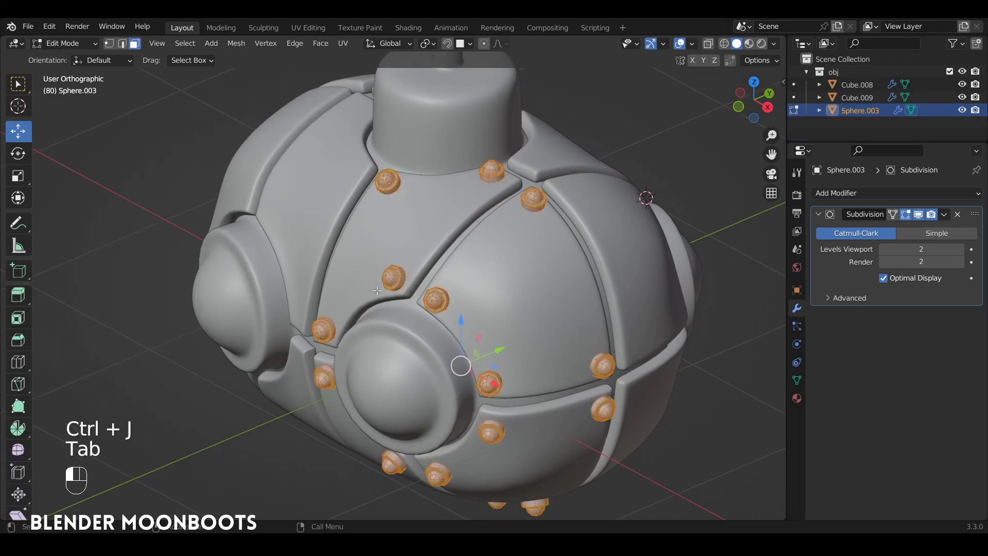
key("Tab")
mouse_move(522, 240)
left_mouse_down("ctrl+alt")
mouse_move(539, 258)
mouse_move(511, 250)
mouse_move(518, 255)
left_mouse_up("ctrl+alt")
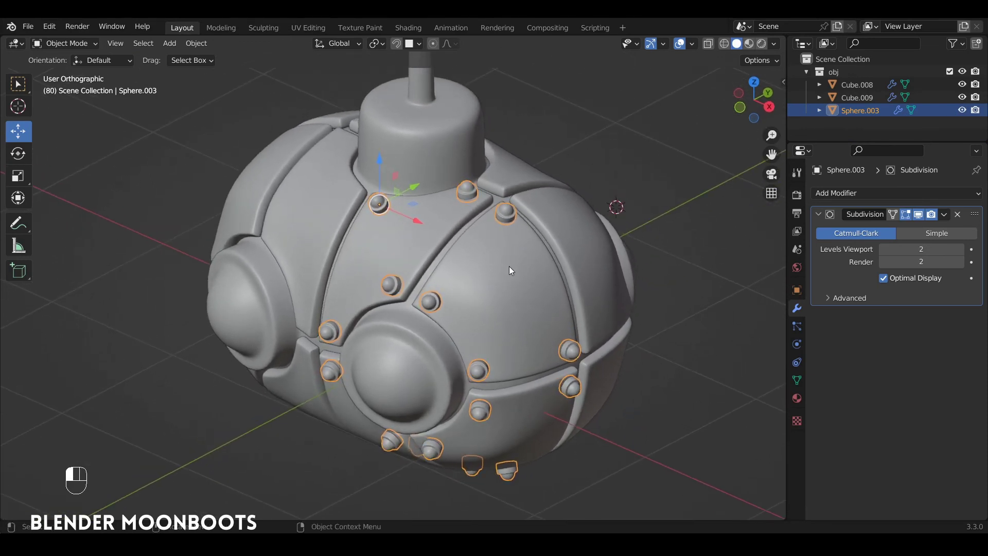
- Apply the Solidify modifier on the shell panels object
left_click(511, 274)
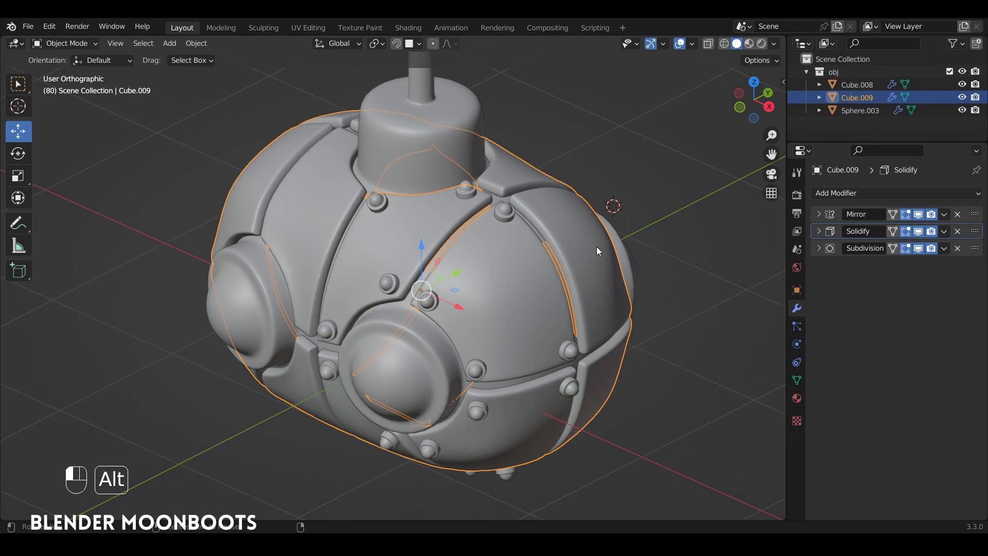
left_click_drag(597, 248, 595, 245, "alt")
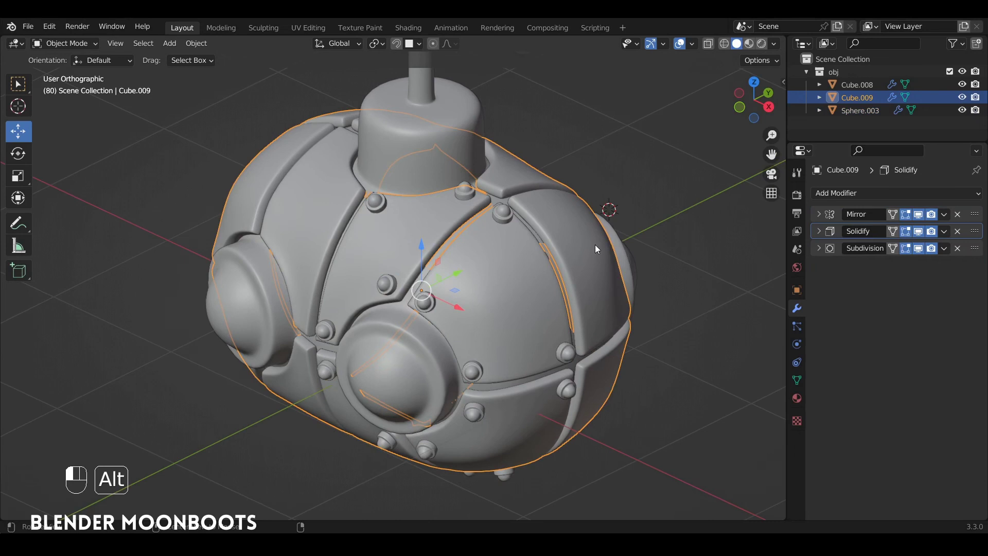
left_click(826, 231)
left_click(943, 231)
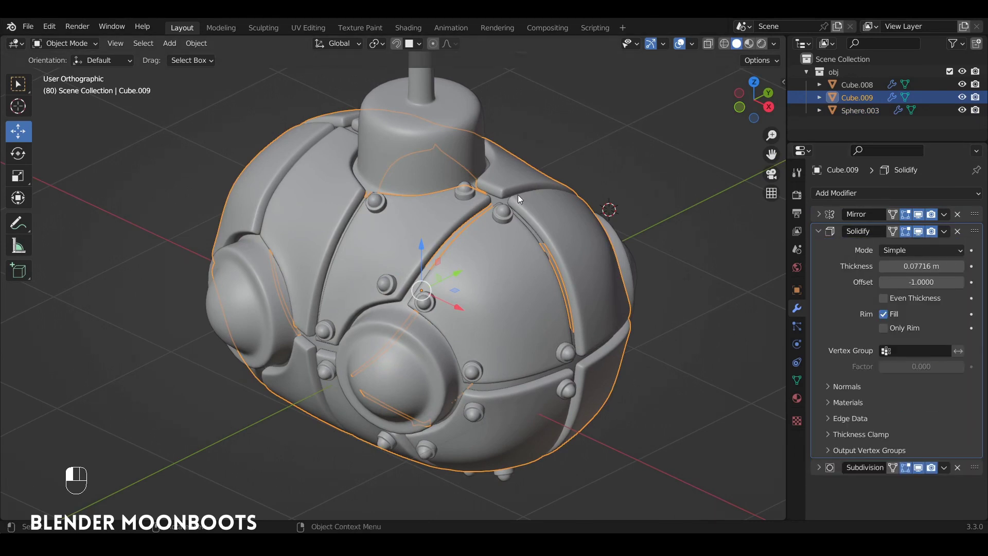
left_click(944, 232)
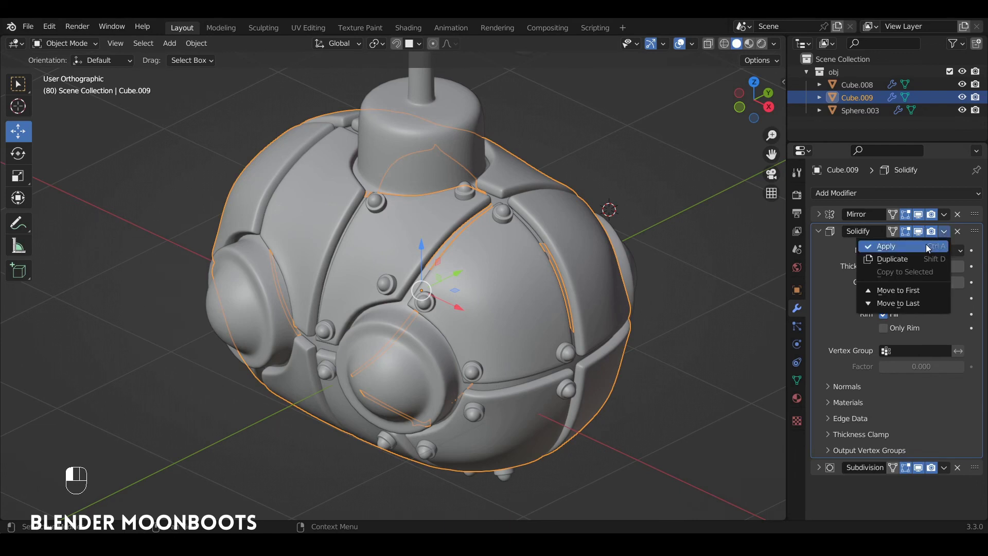
left_click(885, 246)
- Join the rivets into the shell panels object, keeping the panels as the active object
left_click(509, 211)
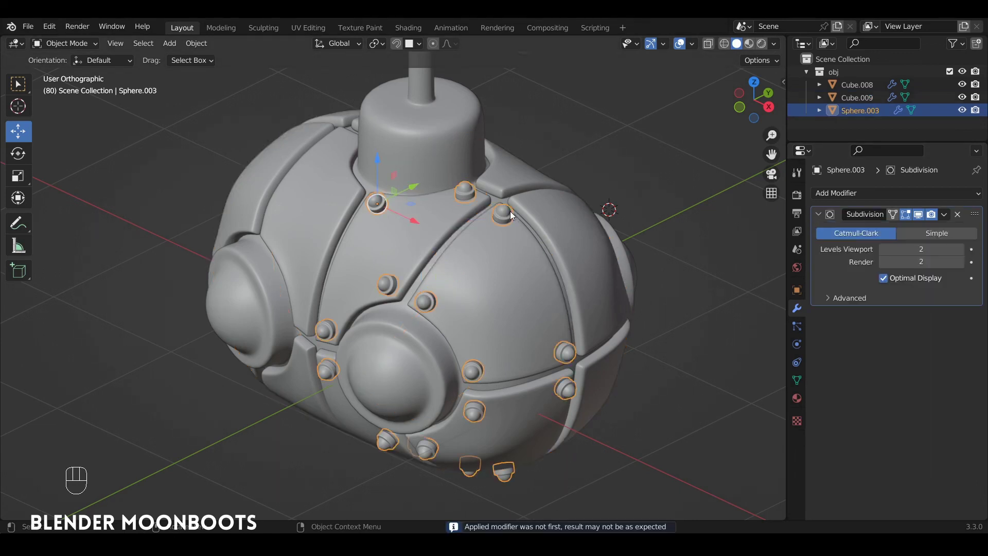
left_click(508, 257, "shift")
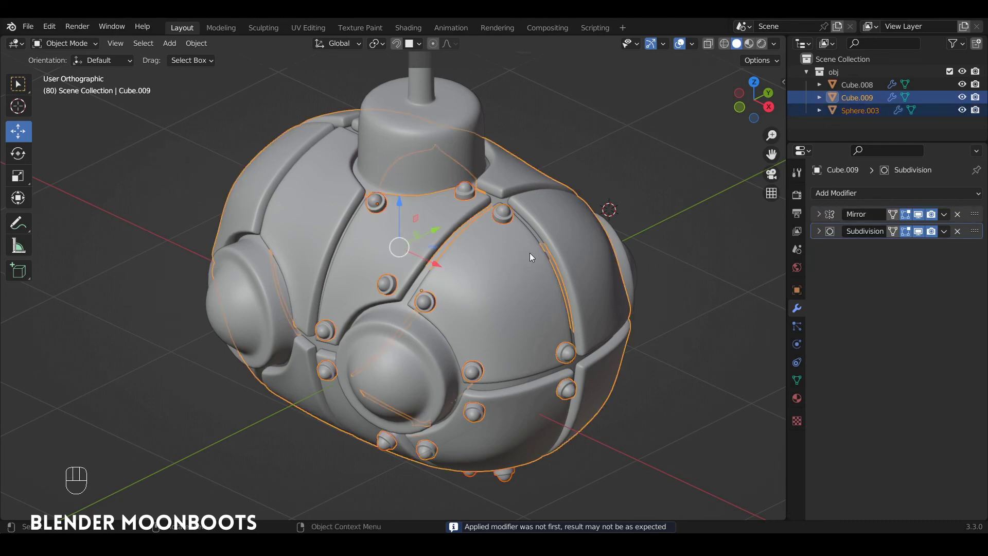
key("ctrl")
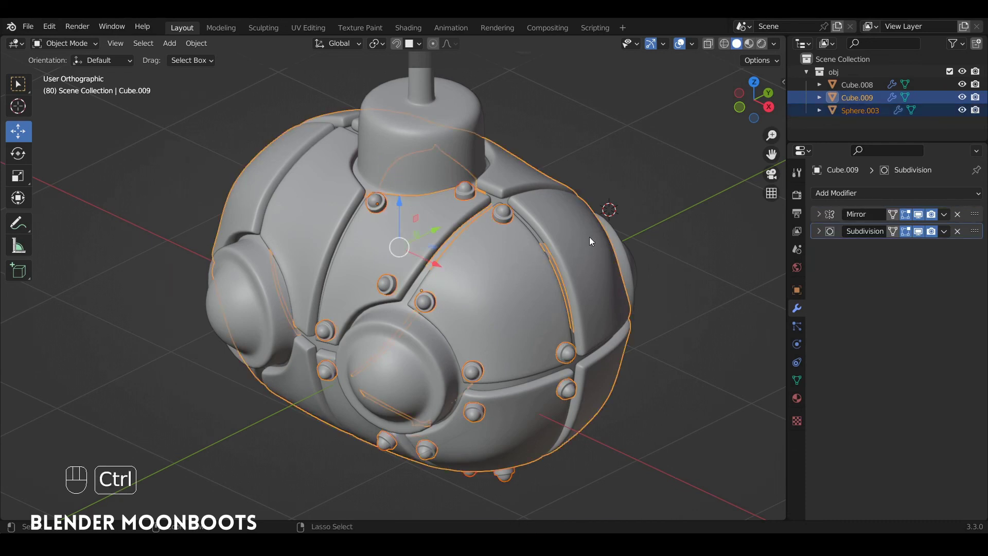
key("ctrl+j")
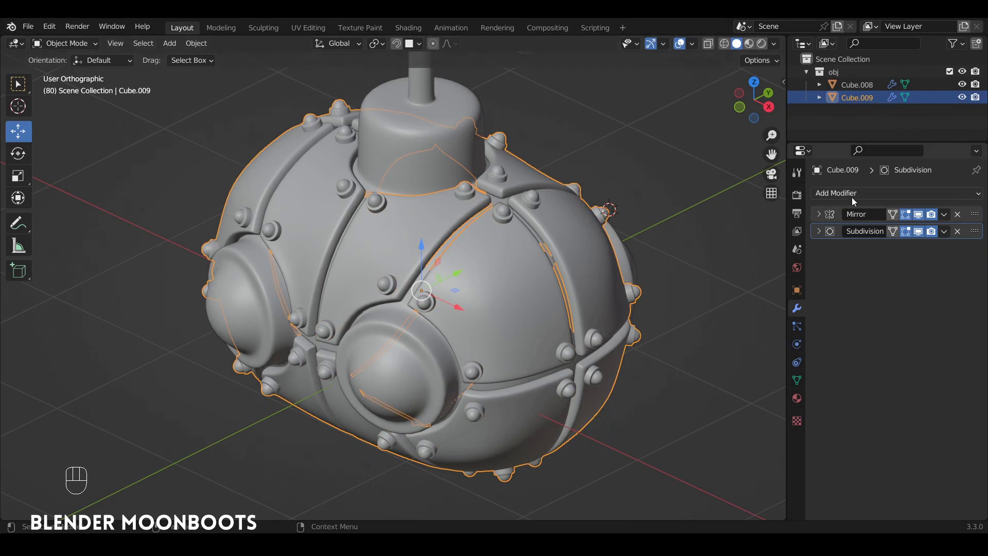
- Apply the X and Y Mirror modifier on the combined shell panels and rivets
middle_click_drag(590, 216, 615, 226, "alt")
left_click_drag(613, 223, 561, 225, "alt")
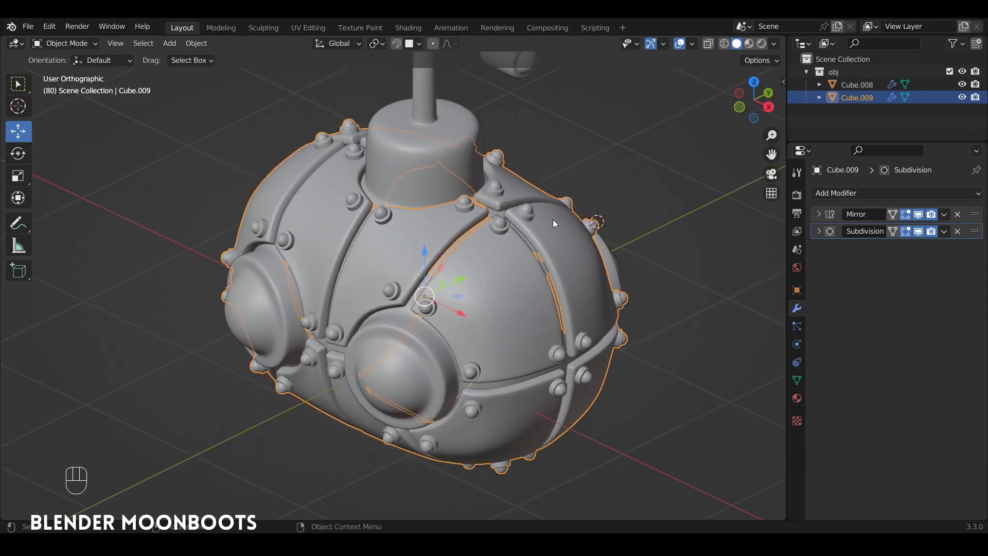
mouse_move(553, 219)
left_mouse_down("alt")
mouse_move(558, 194)
mouse_move(563, 220)
left_mouse_up("alt")
left_click_drag(564, 220, 542, 255, "ctrl+alt")
left_click(450, 170)
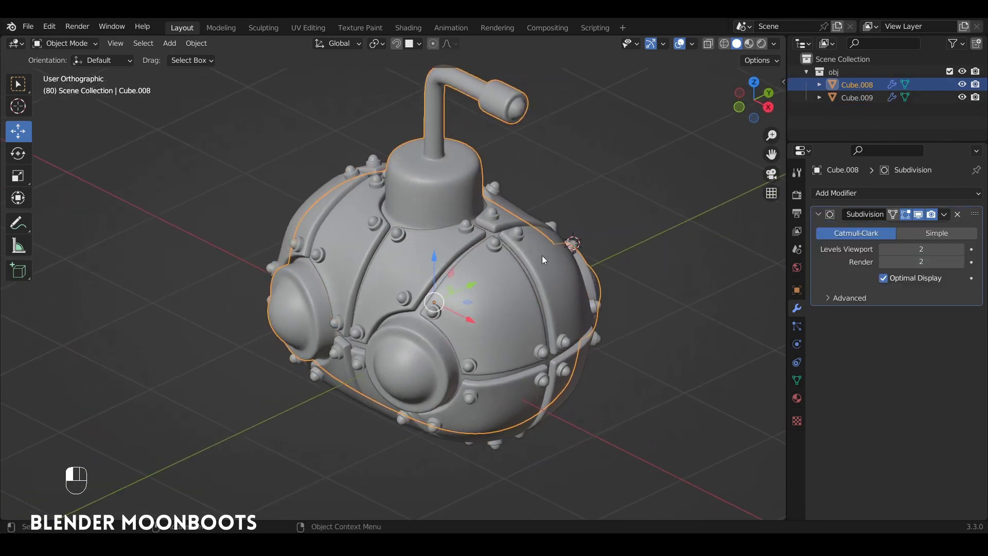
left_click(551, 255)
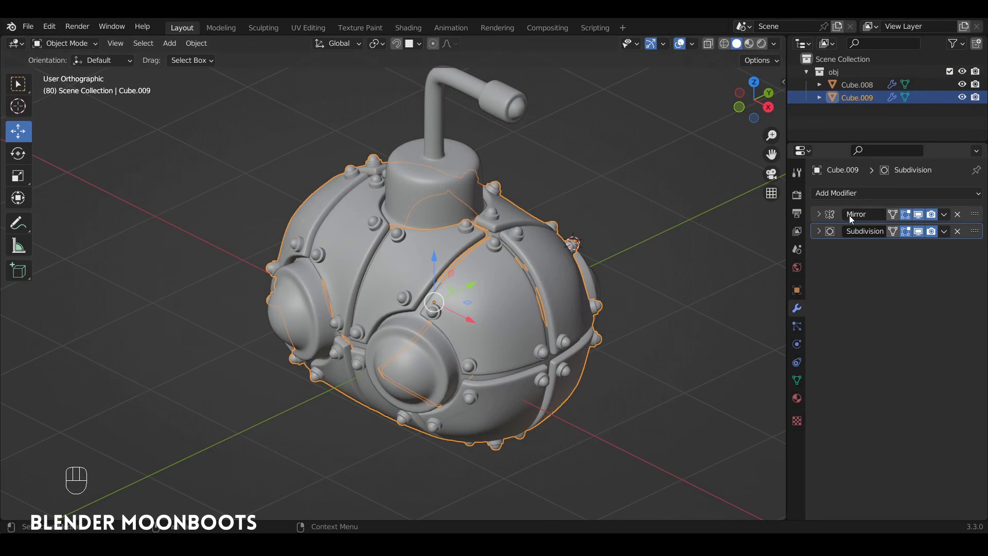
left_click(818, 216)
left_click_drag(558, 245, 574, 198, "alt")
left_click_drag(574, 198, 580, 225, "ctrl+alt")
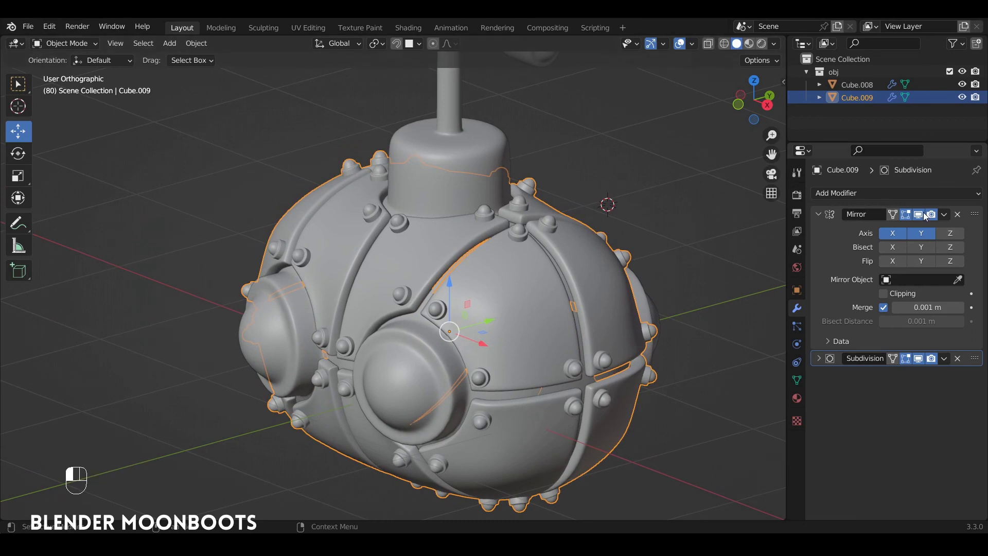
left_click(944, 214)
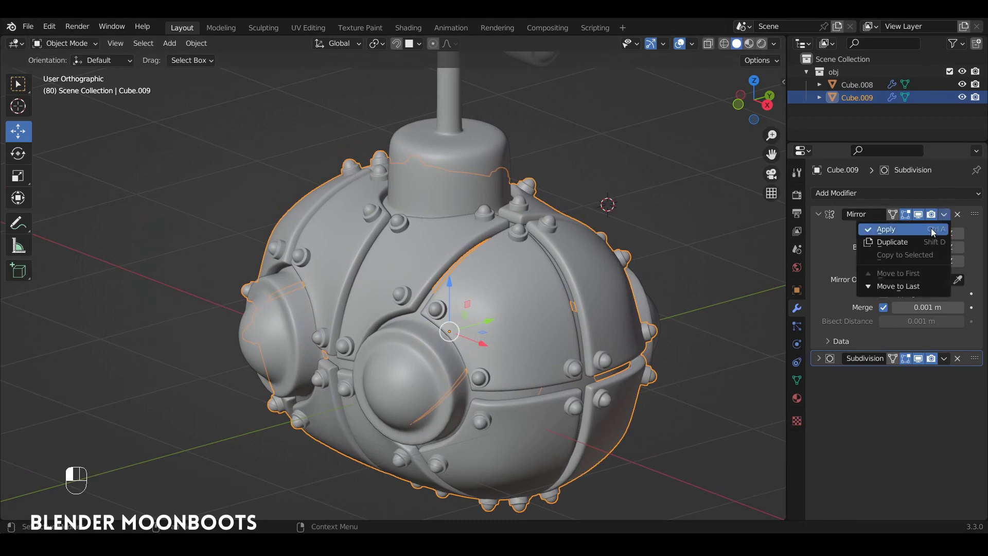
left_click(933, 229)
- Join the riveted shell into the main body with the nozzle pipe, and check the combined mesh in Edit Mode
left_click_drag(669, 242, 605, 267, "ctrl+alt")
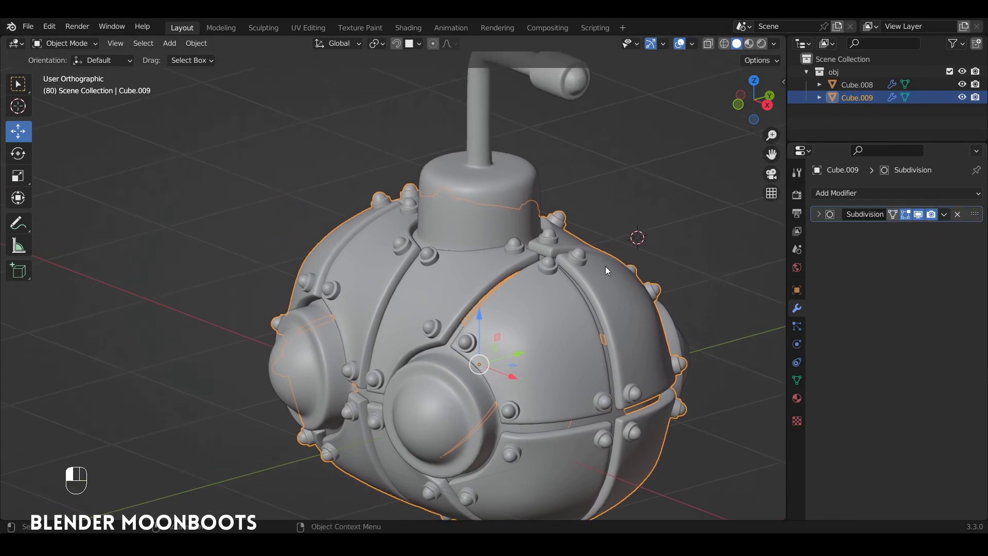
left_click(523, 176, "shift")
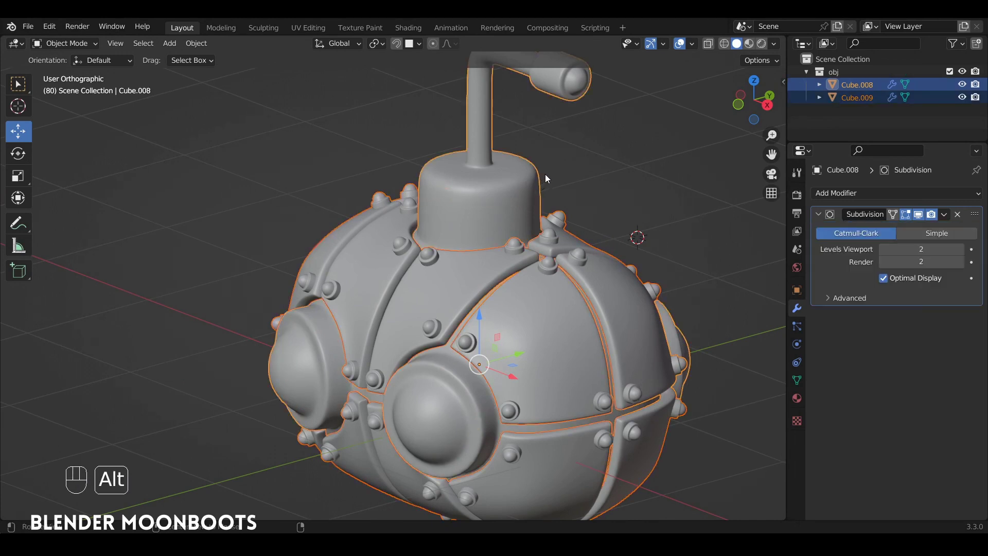
left_click_drag(545, 174, 502, 189, "alt+shift")
left_click_drag(533, 238, 539, 203, "ctrl+alt")
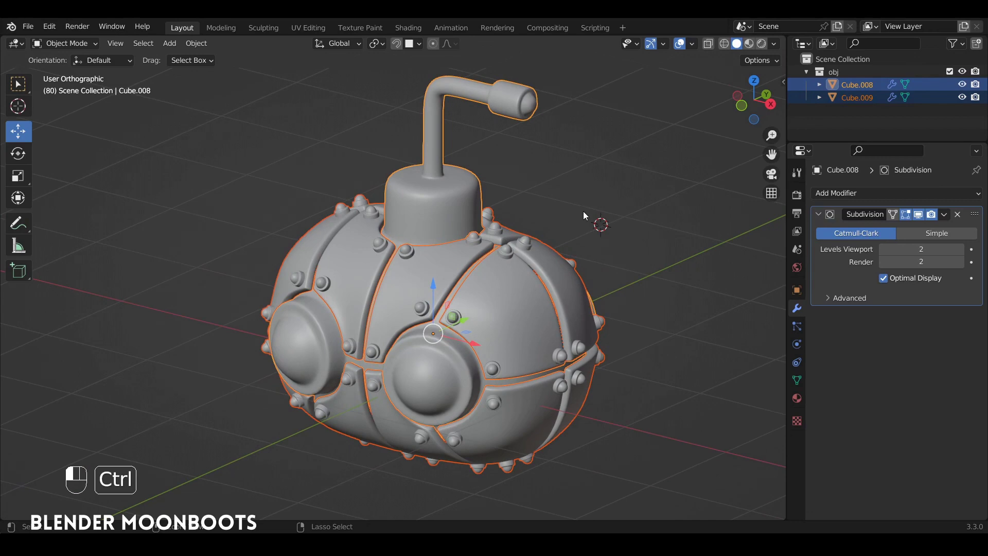
key("ctrl+j")
key("Tab")
key("a")
key("a")
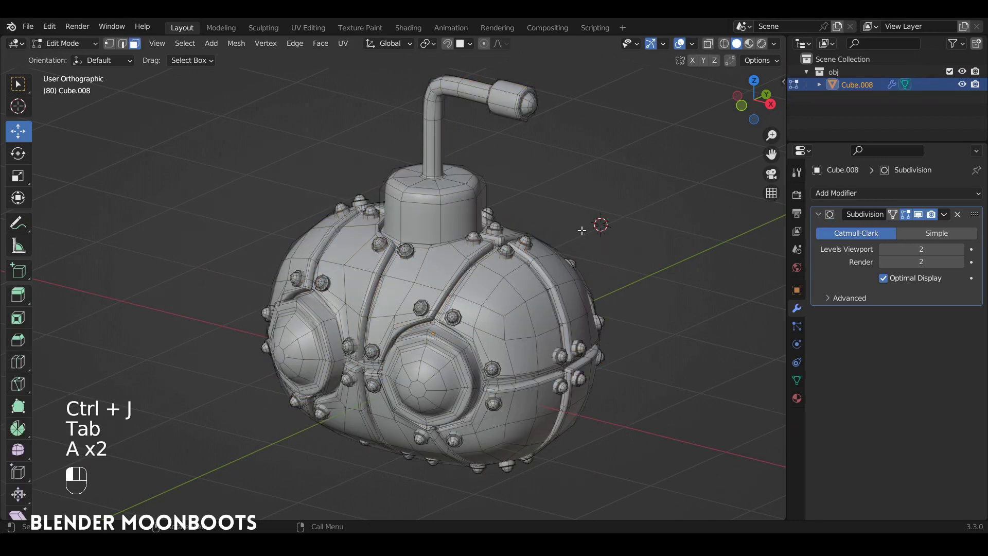
mouse_move(582, 231)
left_mouse_down("alt")
mouse_move(448, 234)
mouse_move(584, 248)
mouse_move(591, 218)
left_mouse_up("alt")
left_click_drag(591, 218, 571, 241, "alt+shift")
key("Tab")
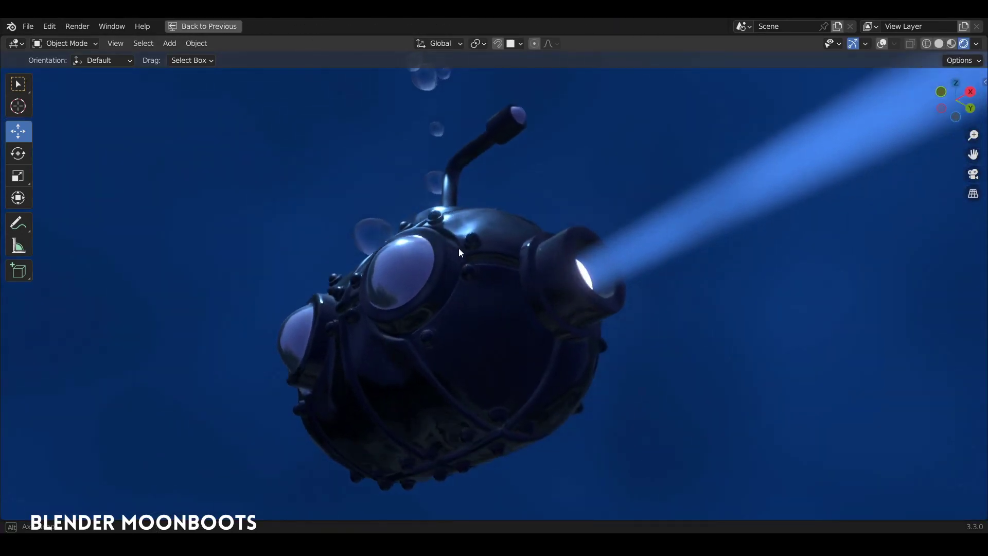
left_click_drag(458, 248, 49, 341, "alt")
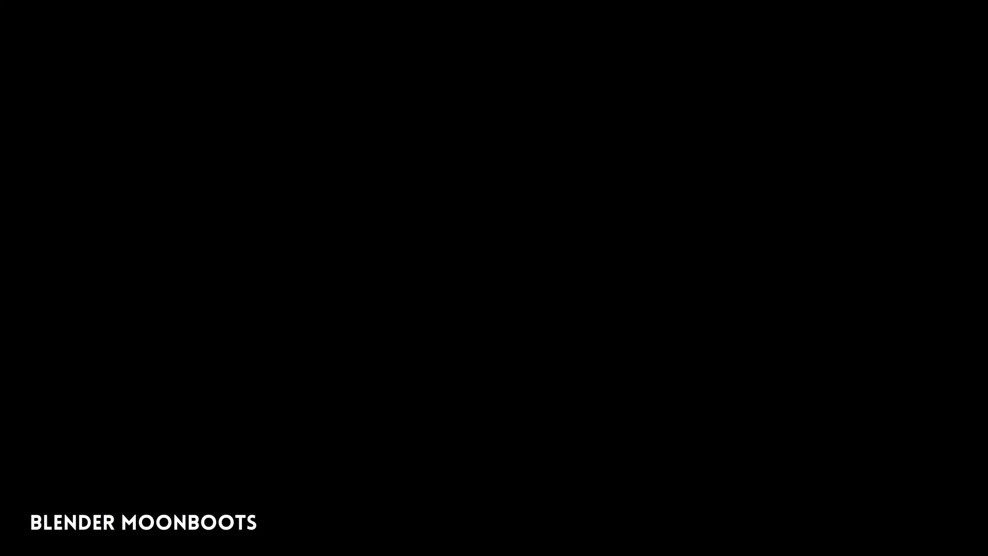